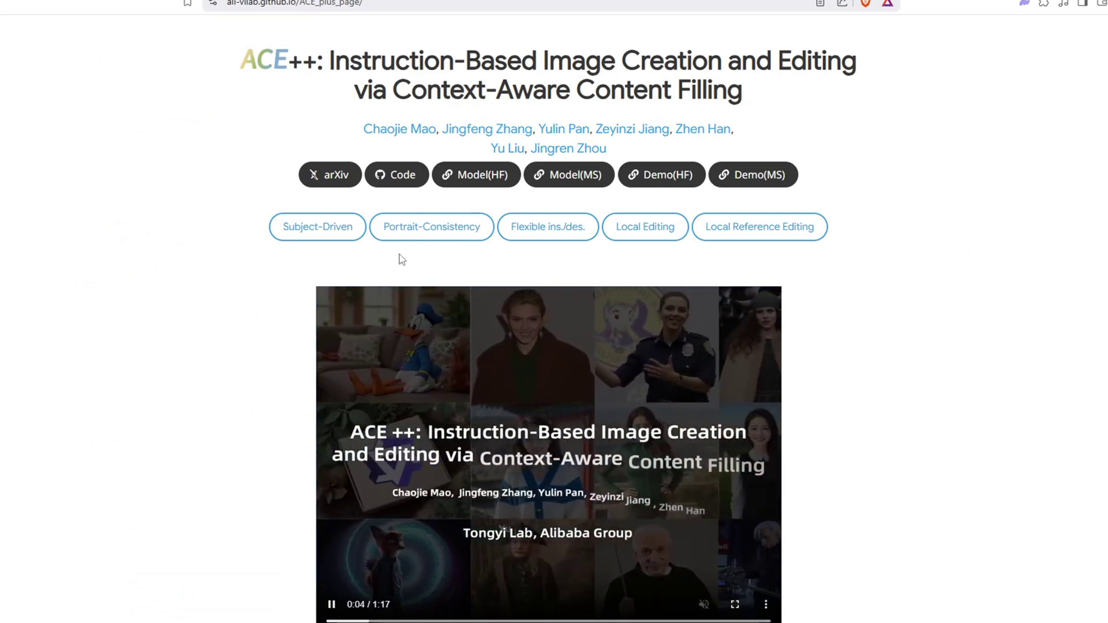
Step: Examine the Subject-Driven and Portrait-Consistency Generation examples on the ACE++ project page
click(317, 226)
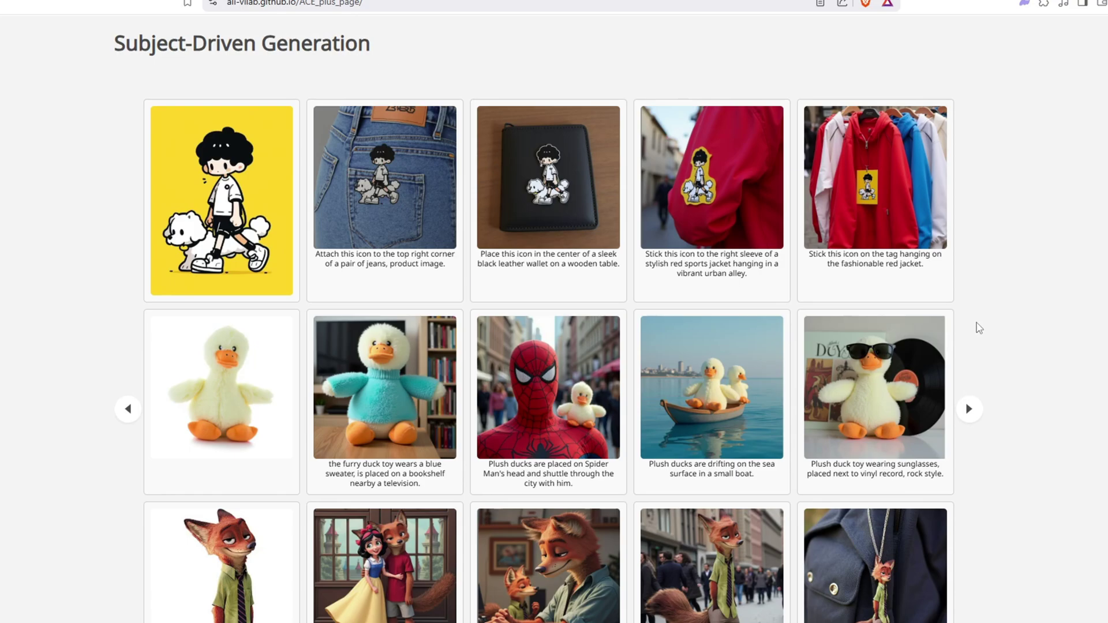
scroll(978, 325, down, 8)
scroll(984, 370, down, 5)
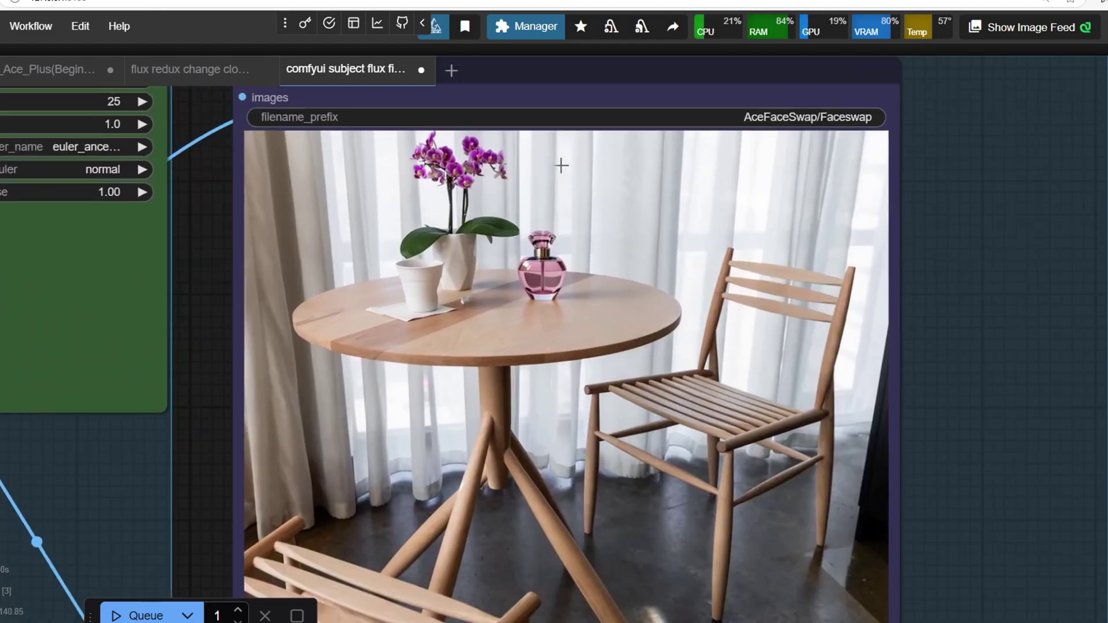
scroll(560, 165, up, 5)
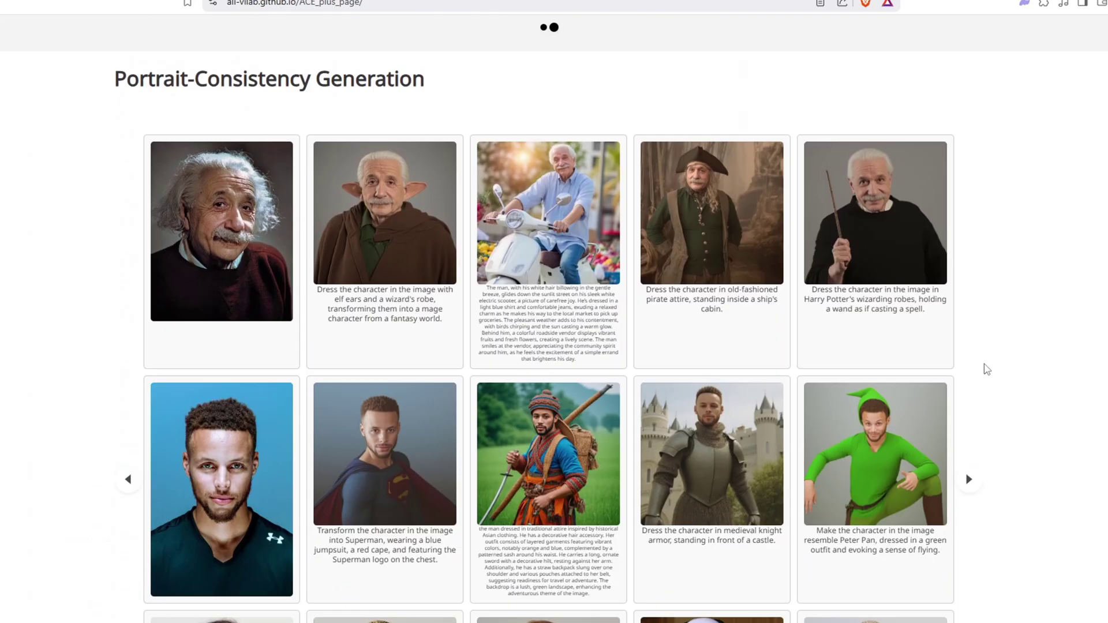
scroll(984, 365, down, 1)
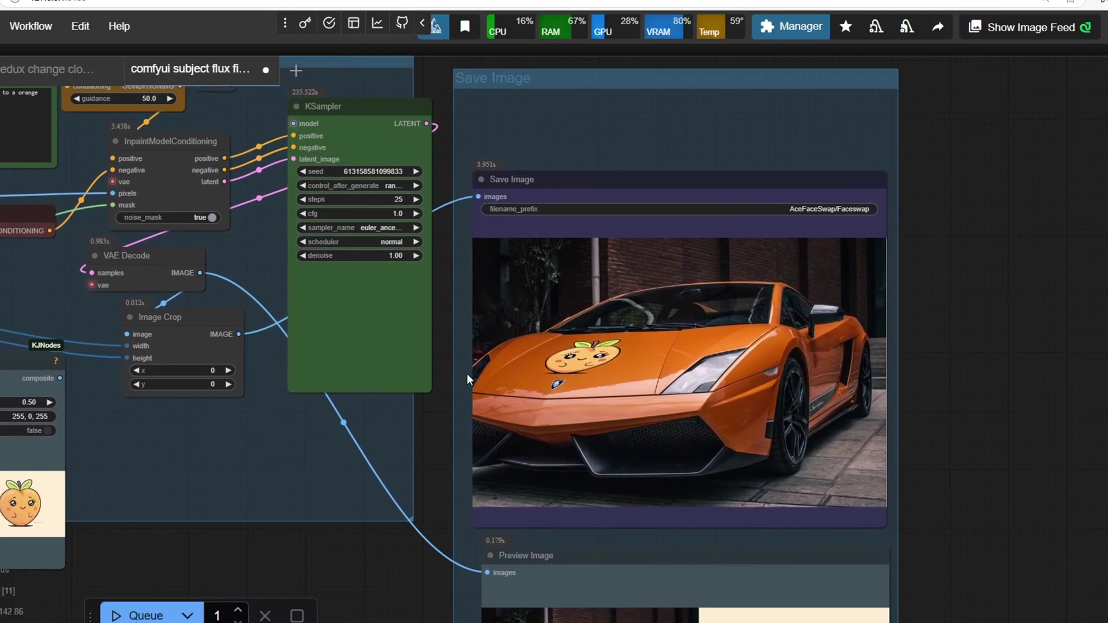
Step: Inspect the ComfyUI results that place the orange fruit sticker on a car and the fruit and AI OR BUST designs on a T-shirt
drag(327, 370, 650, 405)
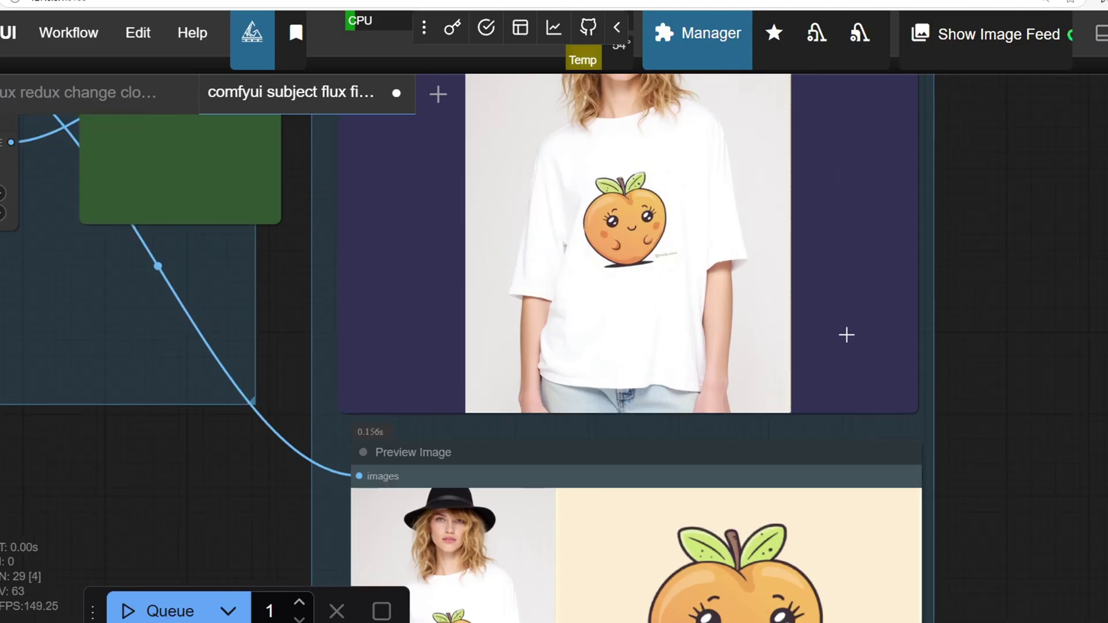
scroll(846, 332, up, 3)
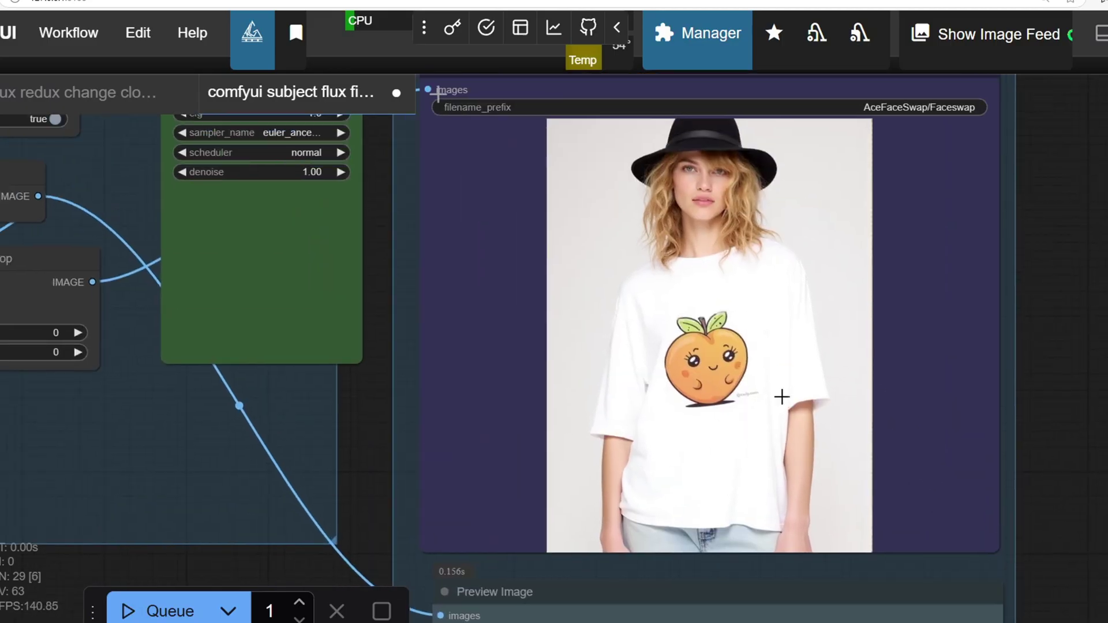
scroll(774, 404, down, 3)
drag(729, 326, 669, 185)
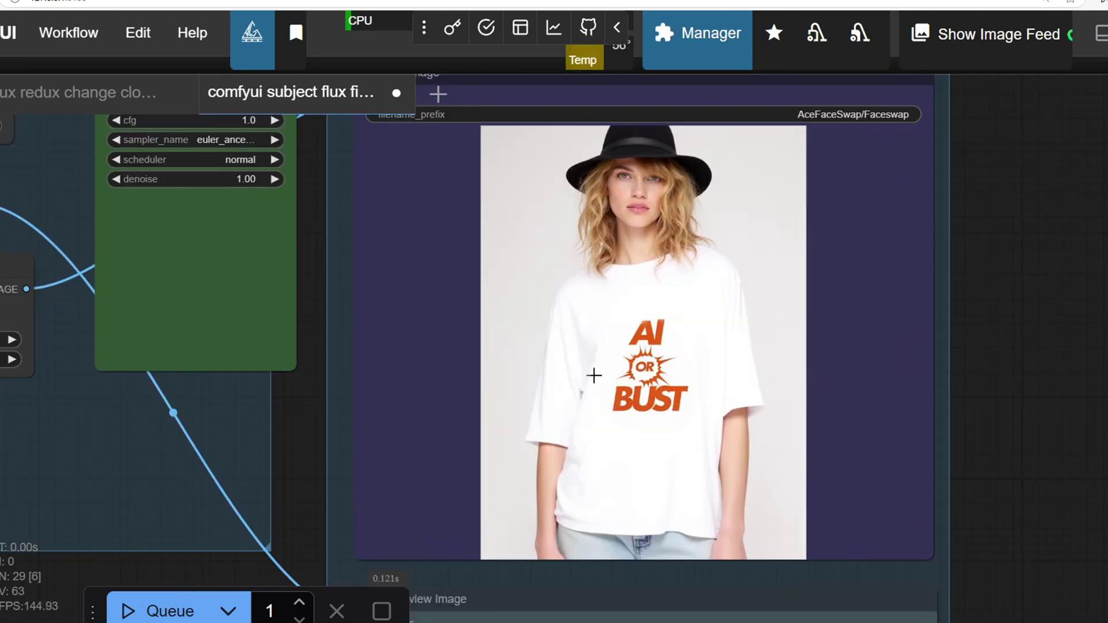
drag(791, 477, 700, 302)
drag(722, 233, 881, 457)
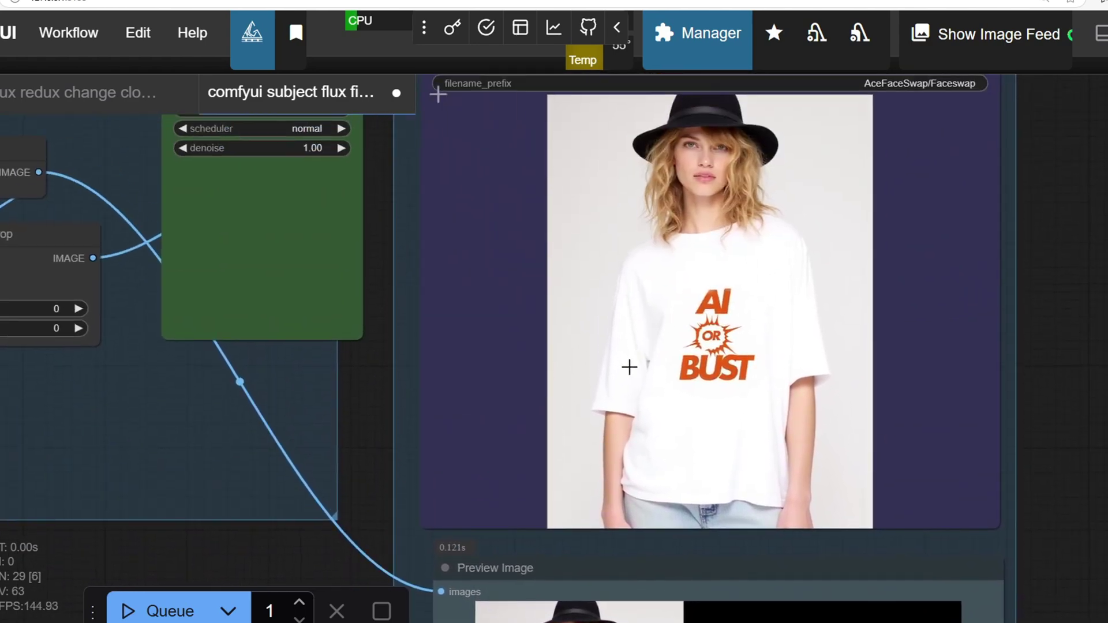
scroll(629, 367, down, 3)
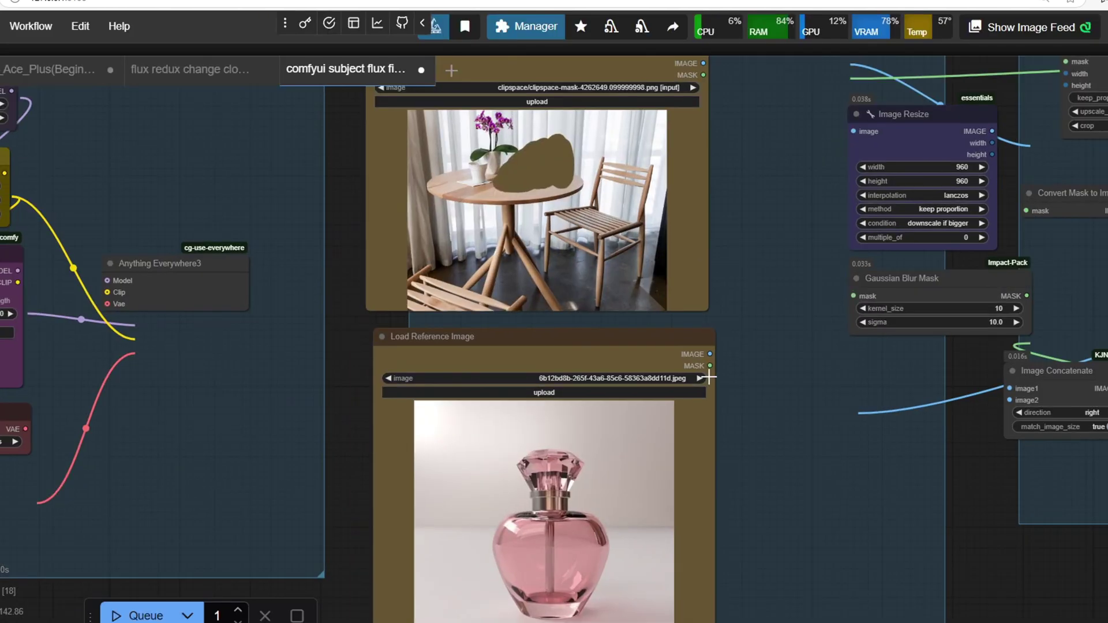
Step: Compare the pink perfume bottle reference and masked table photo with the saved output image
scroll(722, 462, up, 2)
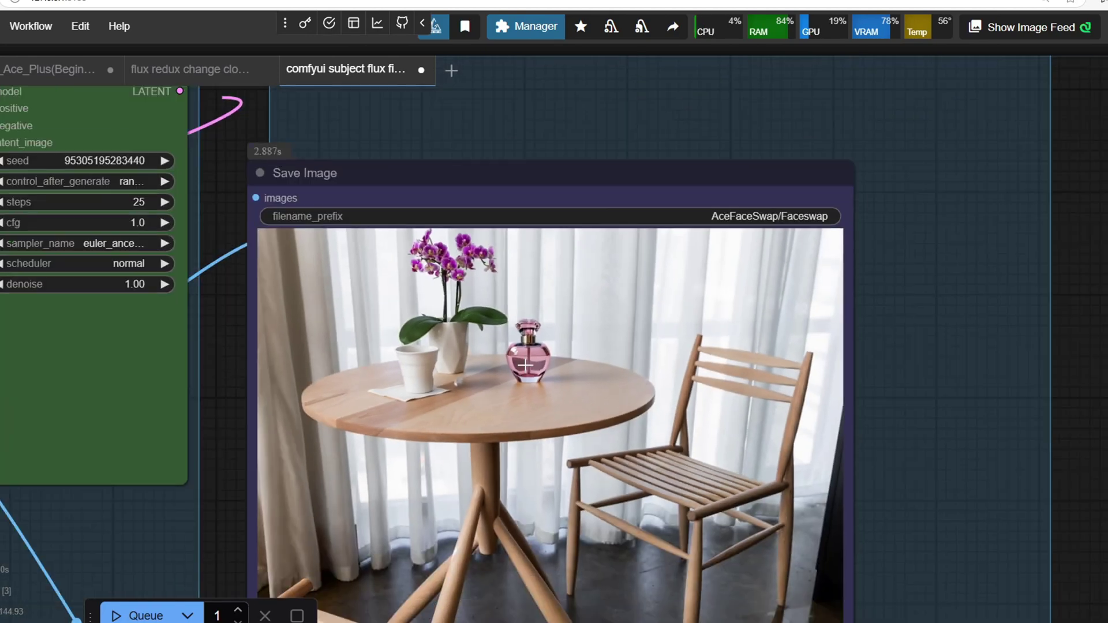
drag(554, 326, 621, 262)
drag(501, 380, 625, 333)
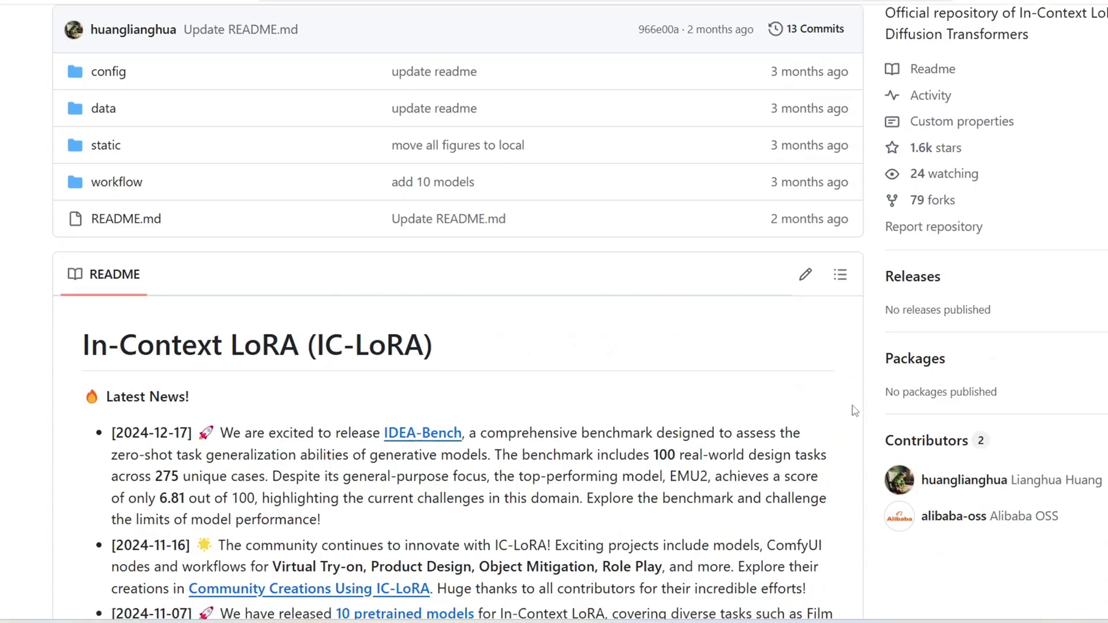
Step: Read the community creations table in the In-Context LoRA repository's README on GitHub
scroll(853, 419, down, 10)
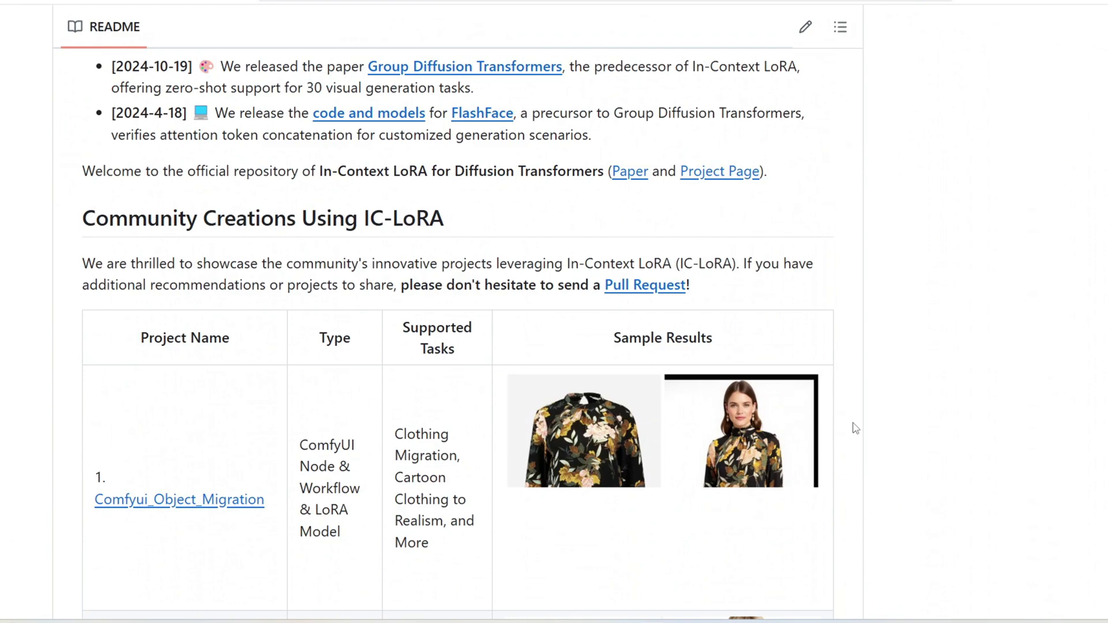
scroll(854, 426, down, 3)
scroll(887, 416, down, 3)
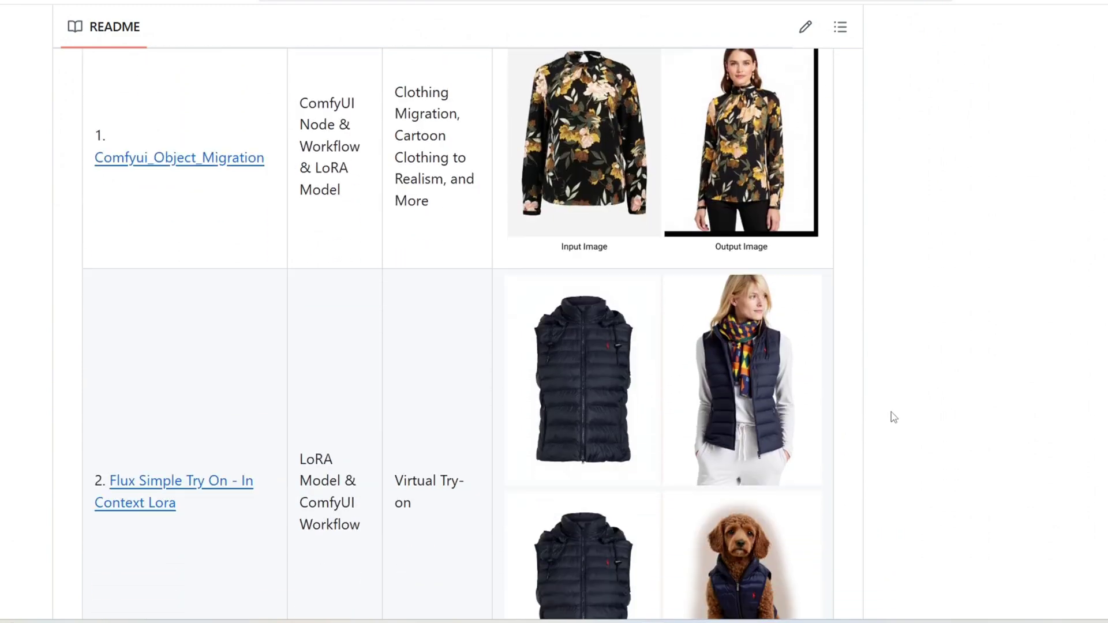
scroll(894, 417, down, 1)
scroll(893, 417, down, 10)
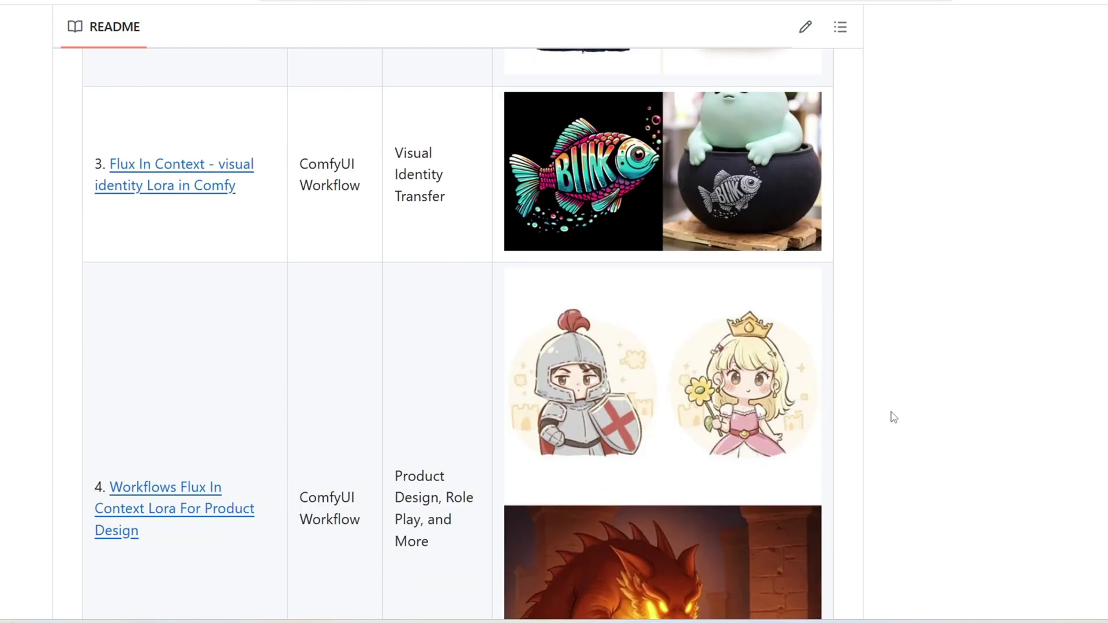
scroll(891, 415, down, 1)
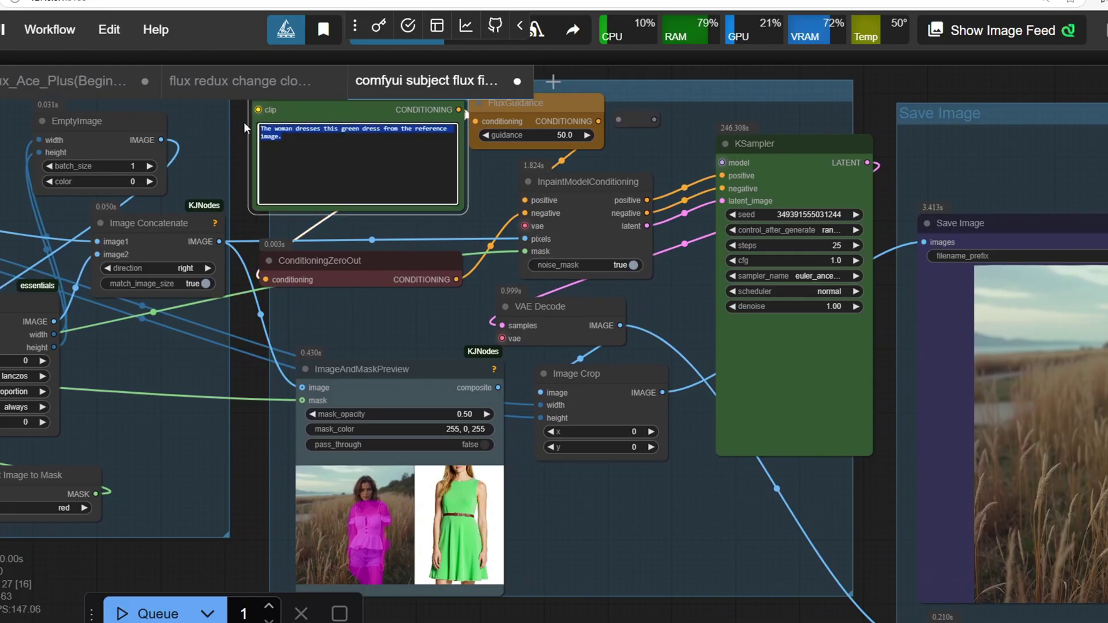
Step: Inspect the green dress workflow in ComfyUI and compare the generated dress with the reference image
scroll(445, 254, up, 1)
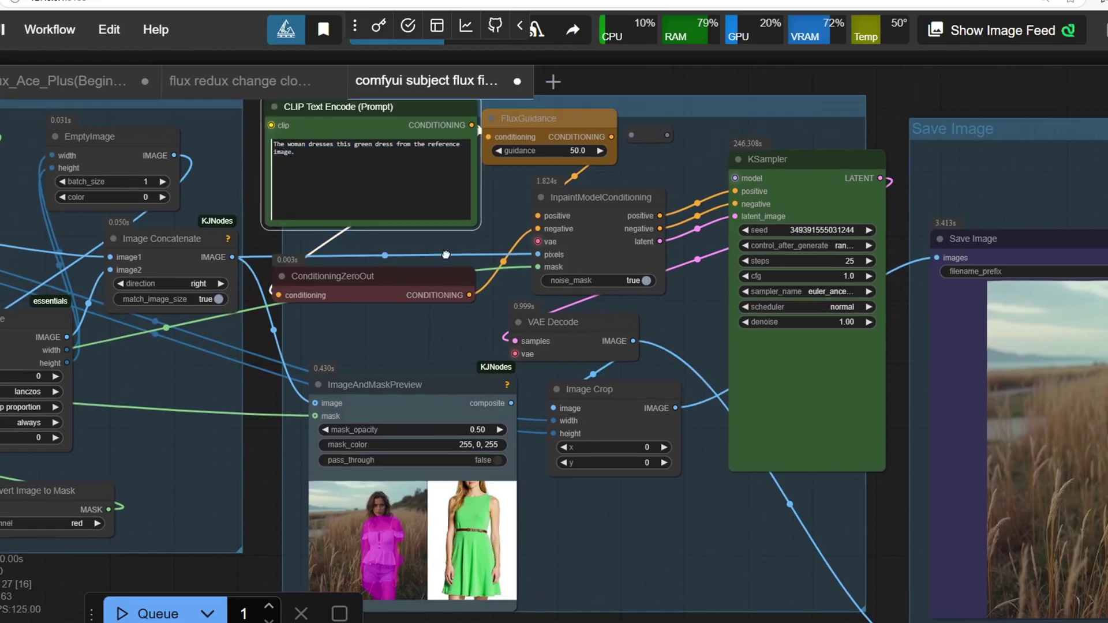
scroll(445, 254, down, 2)
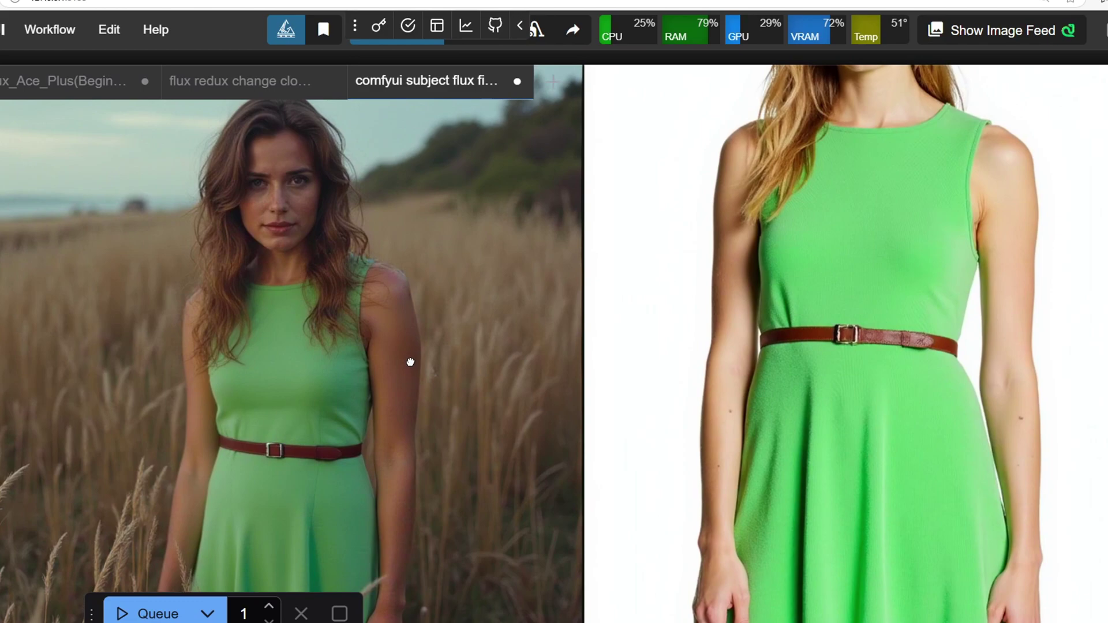
drag(410, 362, 433, 223)
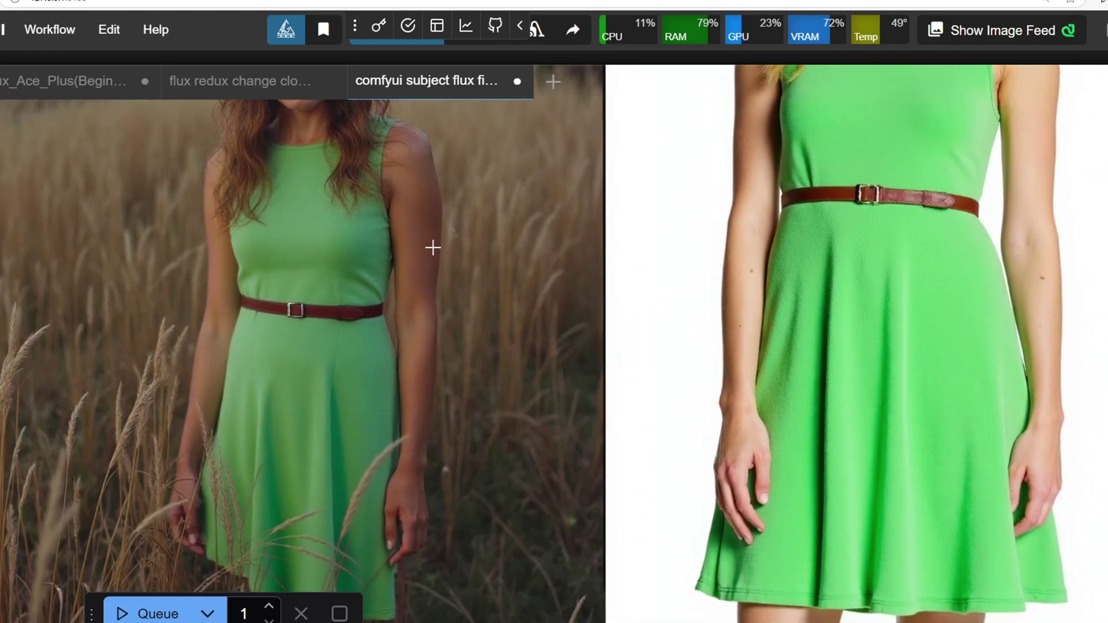
scroll(433, 300, down, 2)
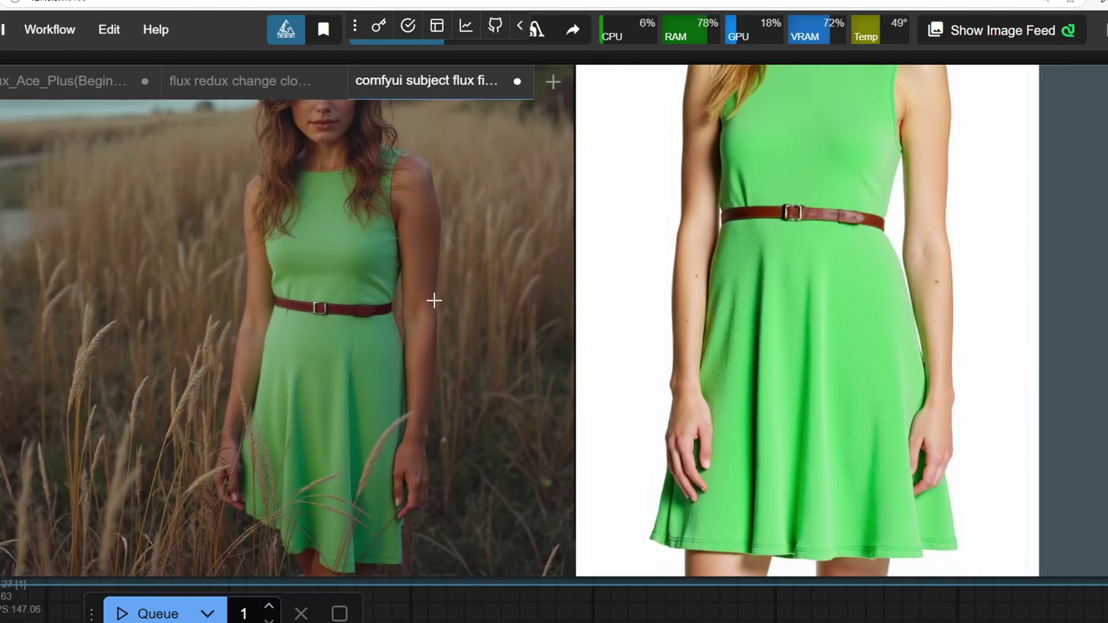
scroll(433, 299, down, 2)
drag(432, 299, 815, 593)
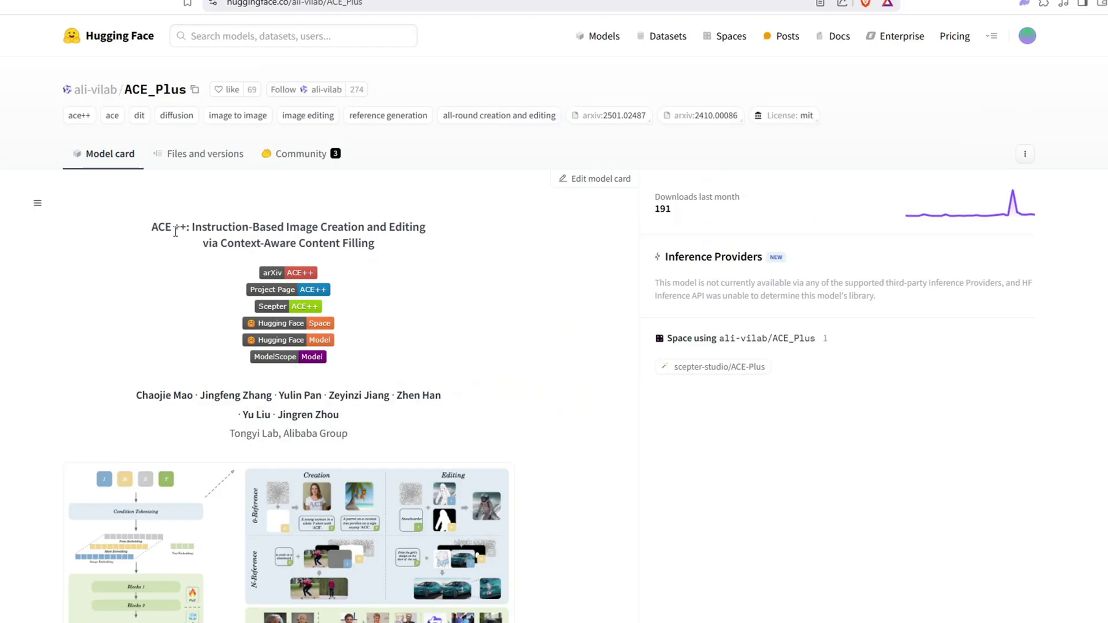
Step: Read the title, news and ACE Models introduction on the ACE_Plus model card on Hugging Face
drag(151, 226, 189, 227)
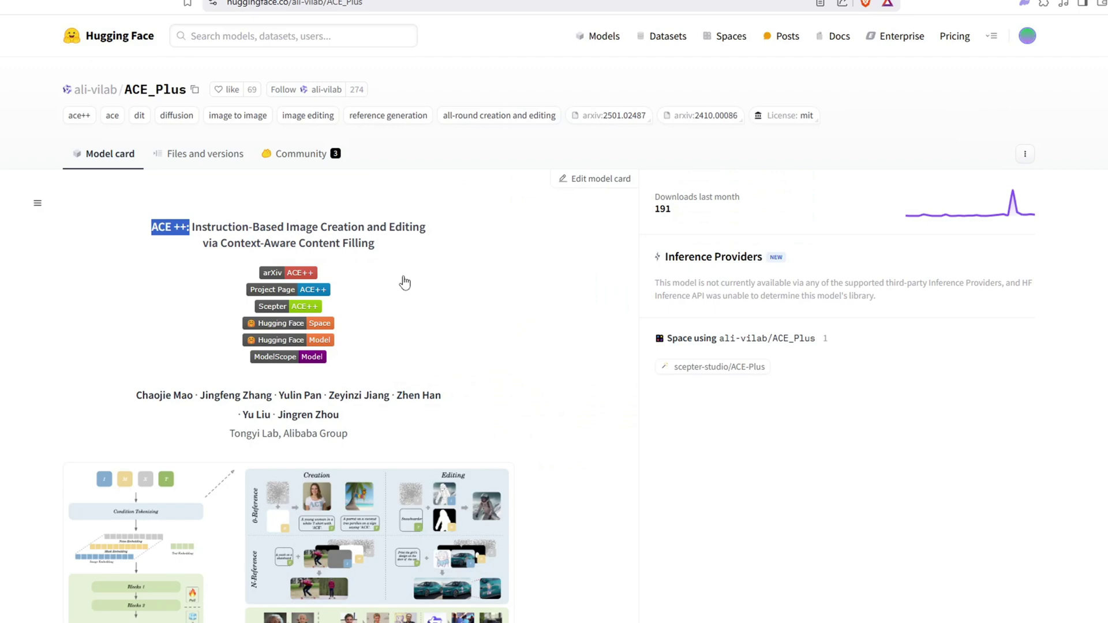
click(537, 345)
scroll(541, 346, down, 8)
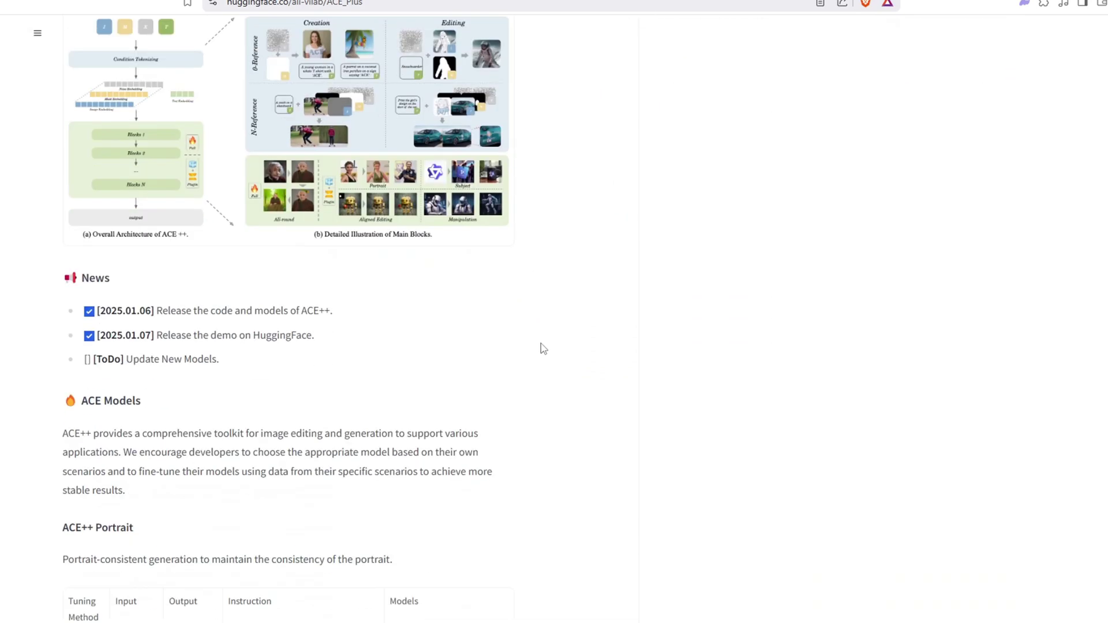
scroll(542, 347, down, 1)
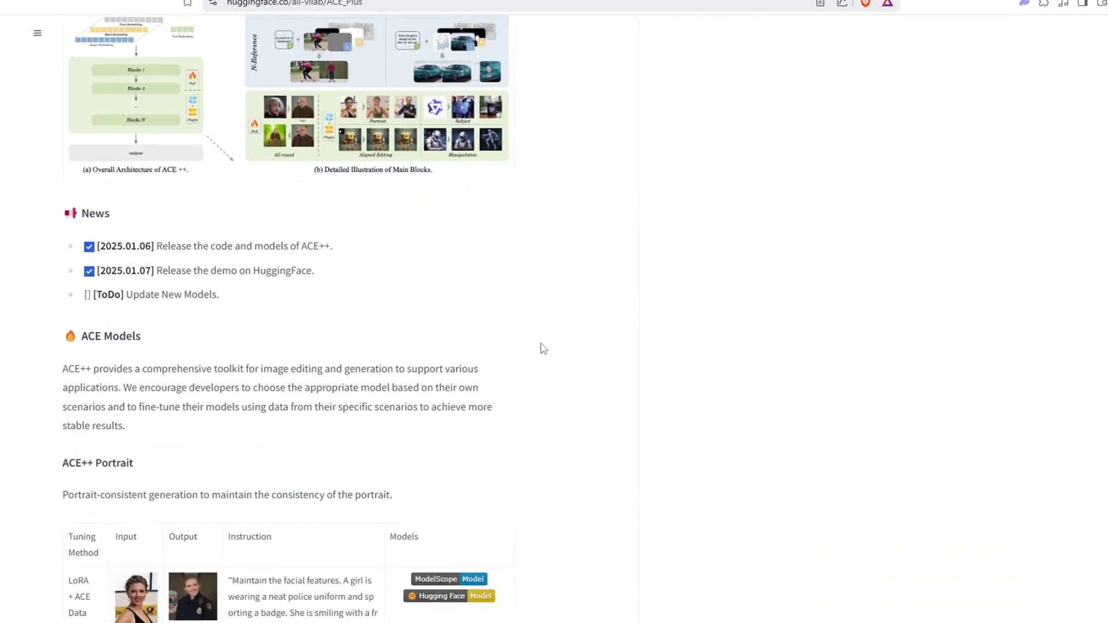
scroll(557, 345, down, 1)
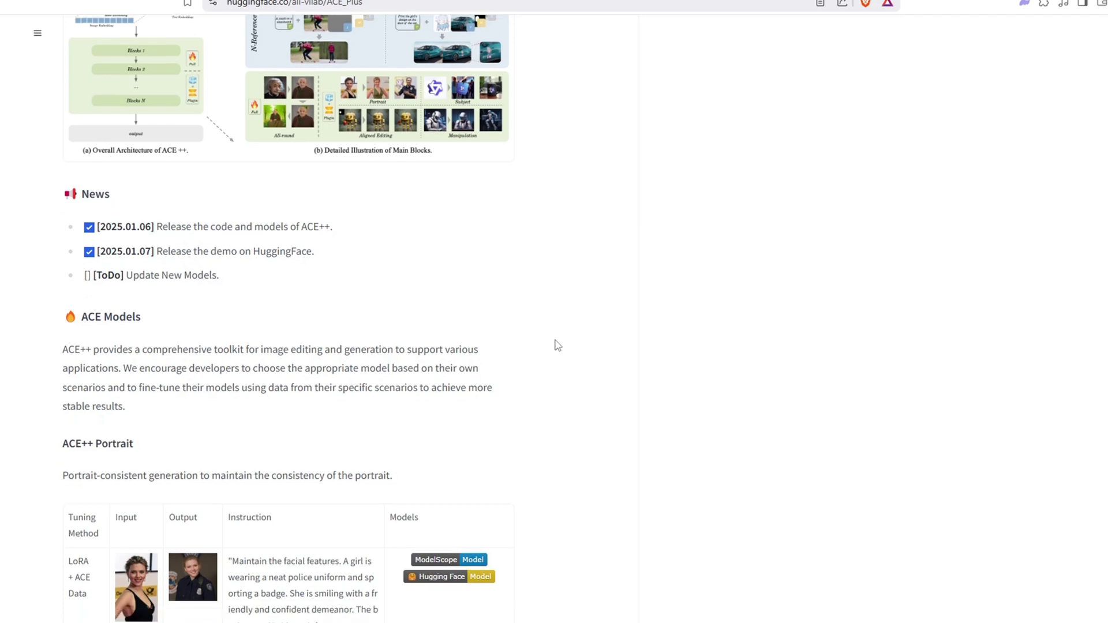
scroll(554, 344, down, 4)
Step: Review the ACE++ Portrait, Subject and LocalEditing model sections, highlighting each section's heading
mouse_move(53, 204)
mouse_down()
mouse_move(117, 206)
mouse_move(54, 206)
mouse_up()
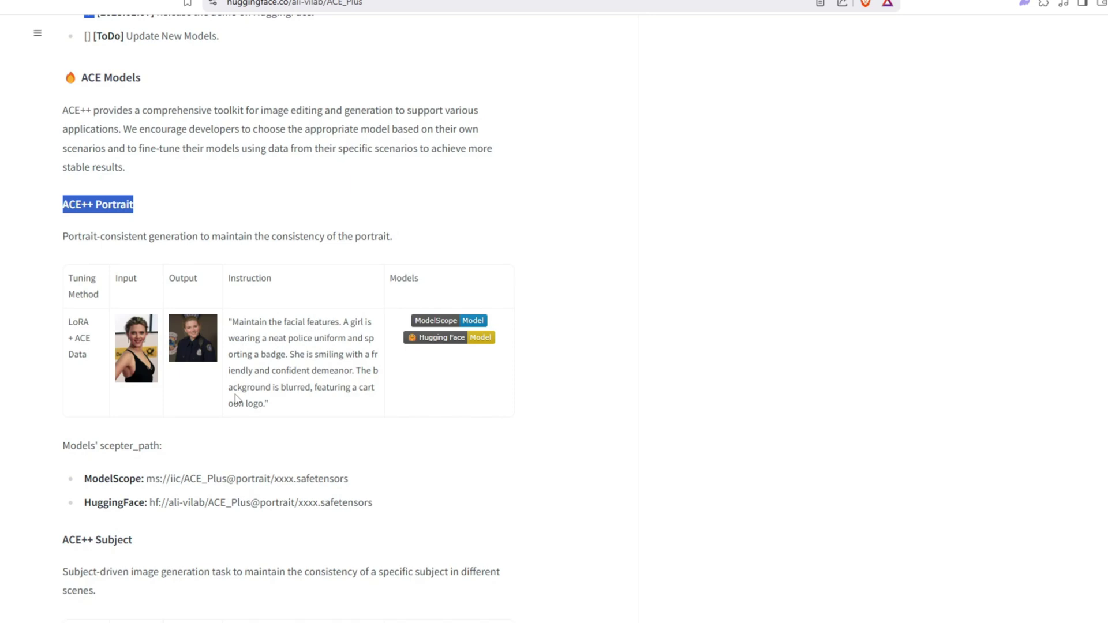
scroll(226, 398, down, 5)
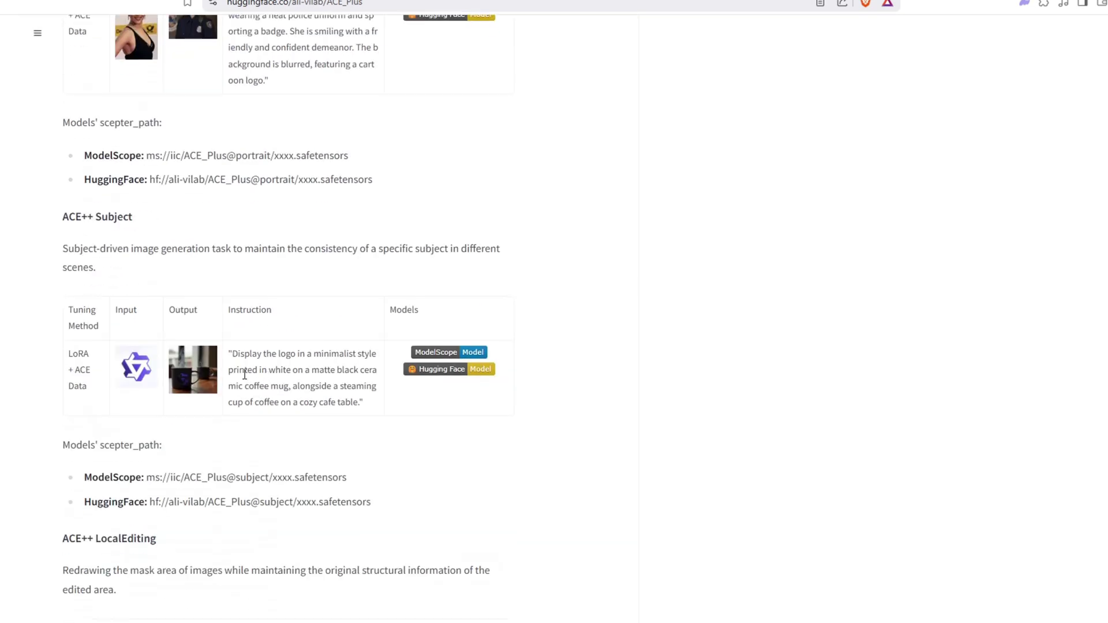
drag(136, 223, 63, 217)
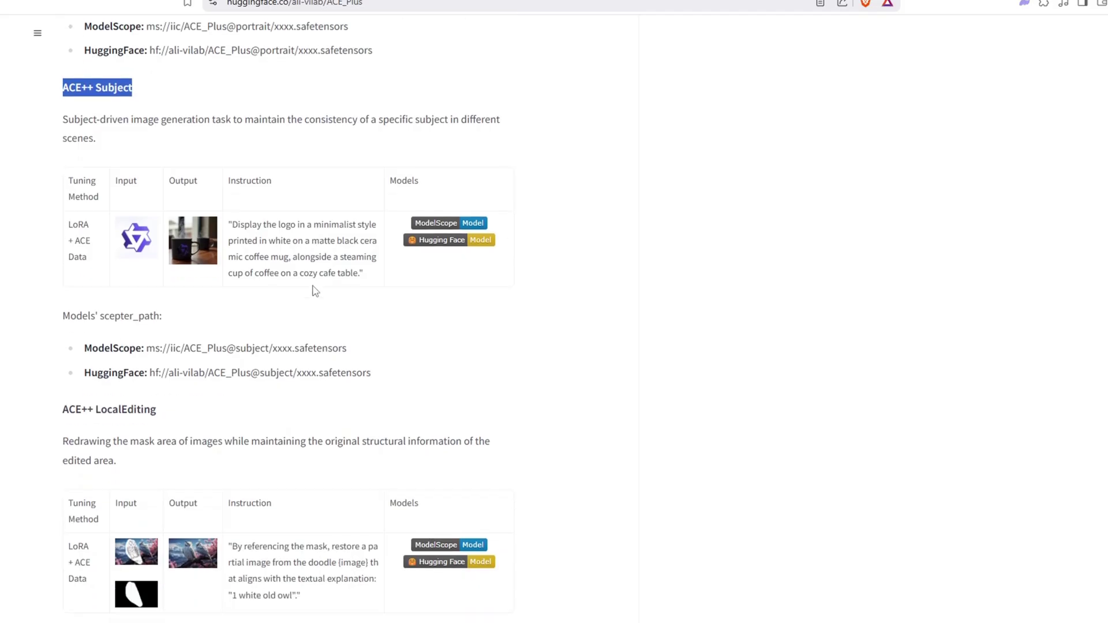
scroll(314, 292, down, 3)
drag(163, 283, 67, 276)
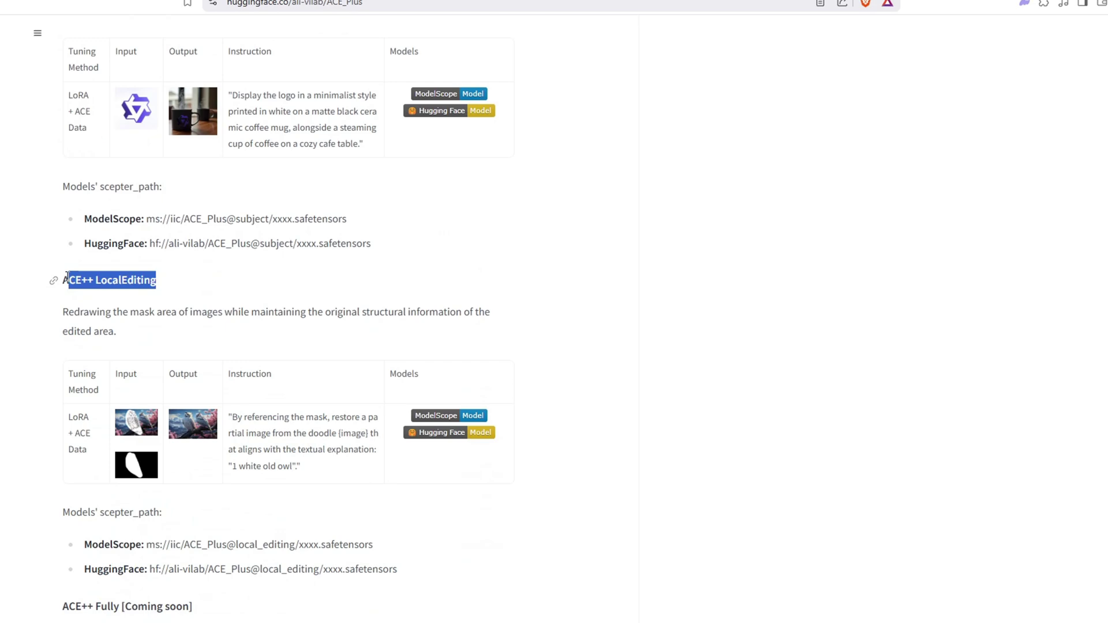
scroll(284, 307, down, 3)
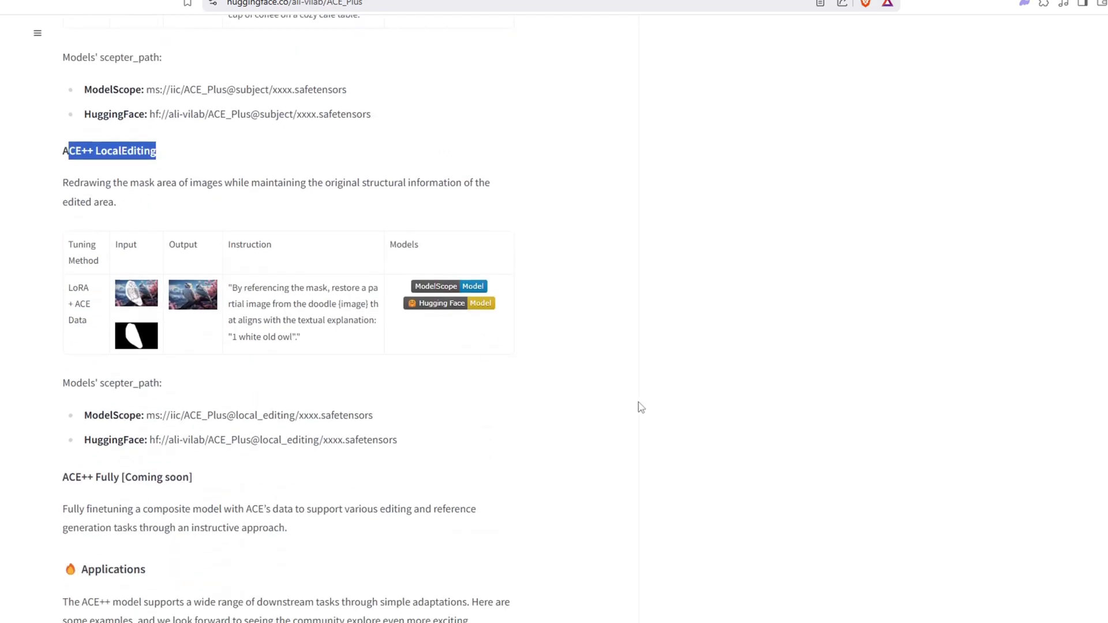
scroll(640, 407, up, 1)
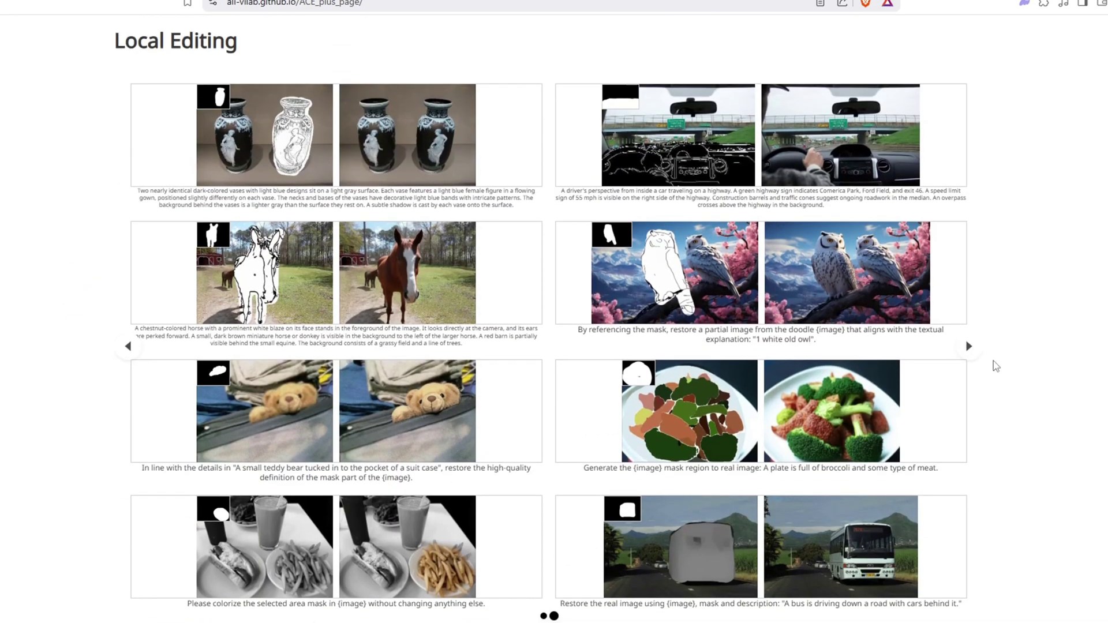
Step: Examine the Local Editing and Local Reference Editing examples on the ACE++ project page
scroll(995, 367, up, 1)
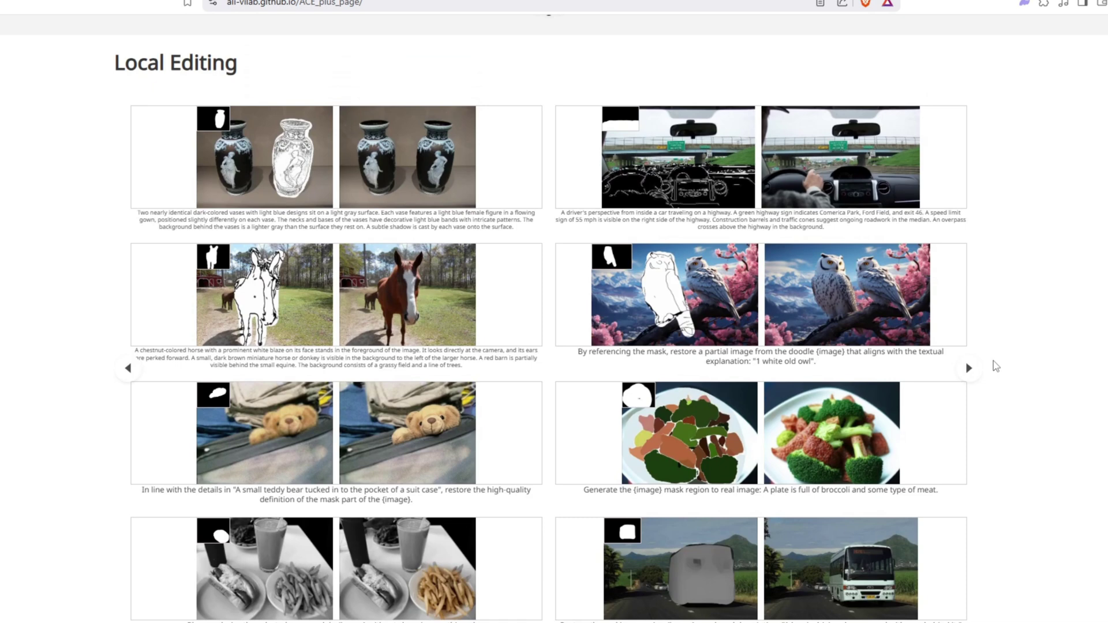
scroll(995, 366, down, 10)
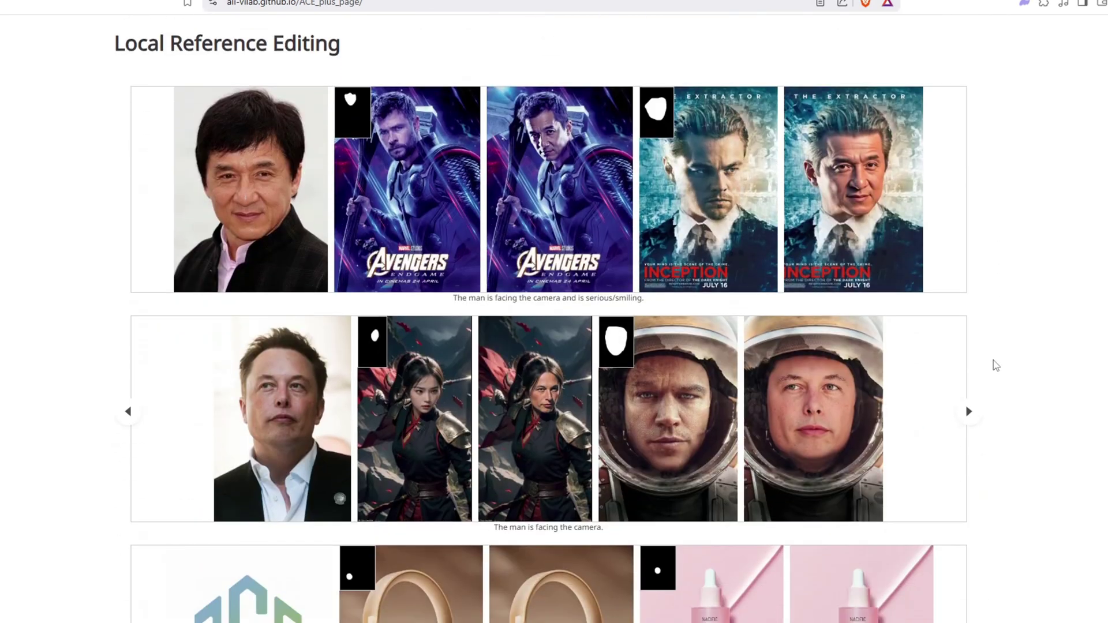
scroll(995, 366, down, 2)
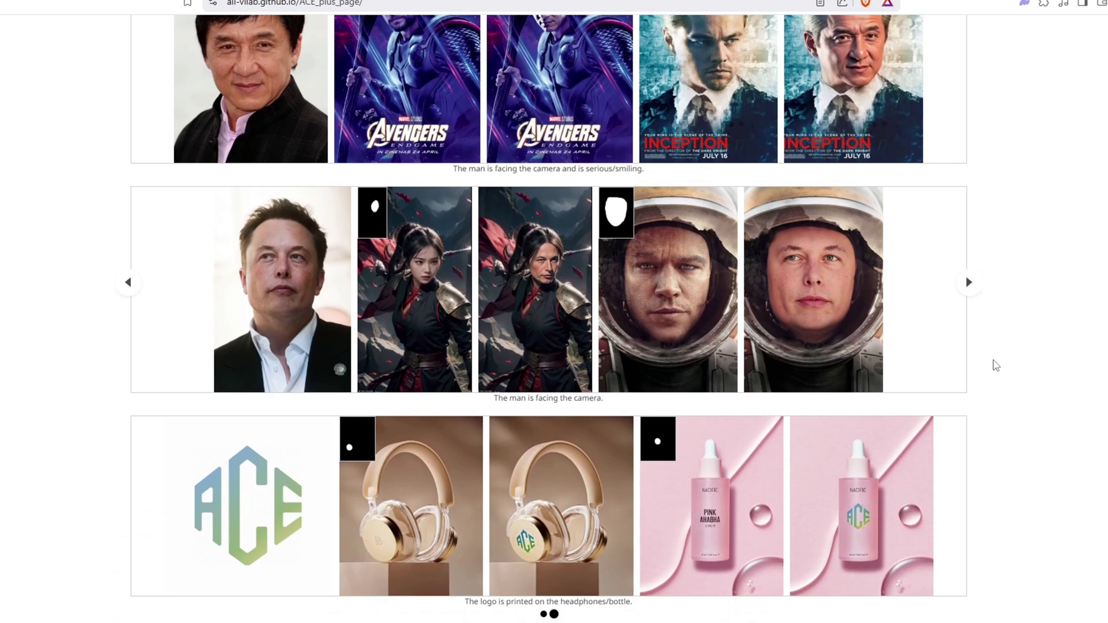
scroll(995, 366, up, 3)
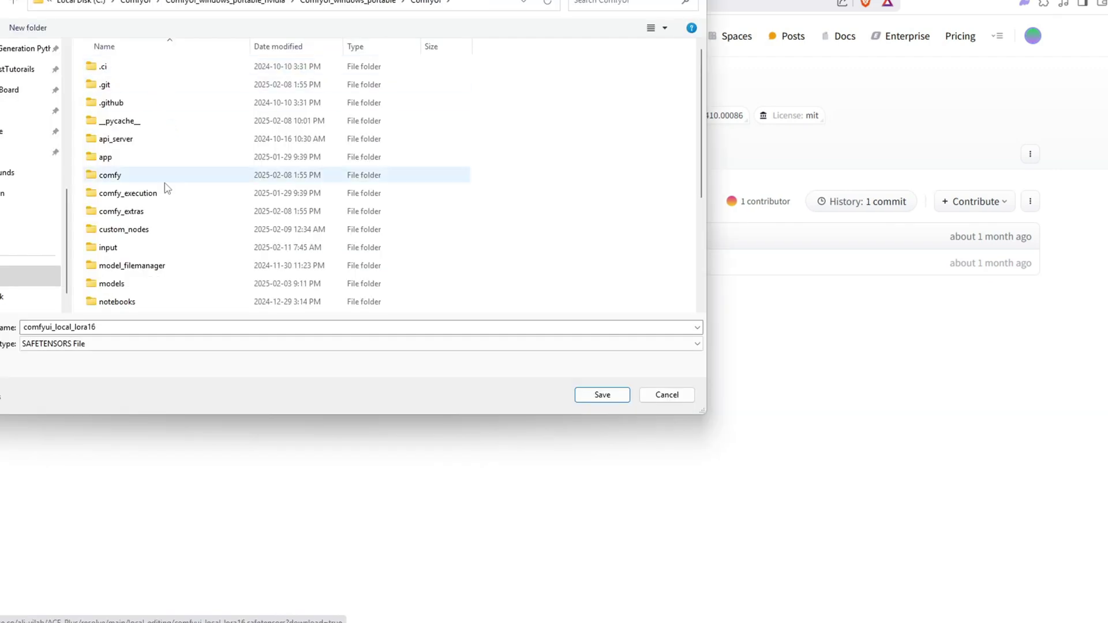
Step: Set the download location of comfyui_local_lora16 to the Ace++ folder inside ComfyUI's models/loras and pick the comfyui_local_lora16 file there
scroll(165, 185, down, 3)
double_click(147, 176)
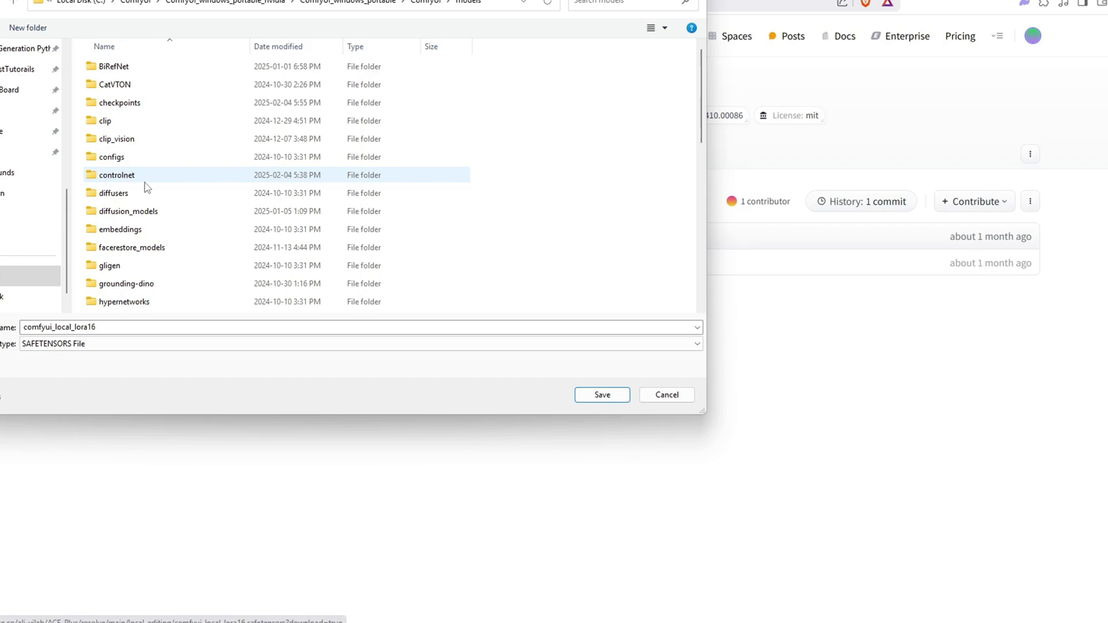
scroll(146, 212, down, 3)
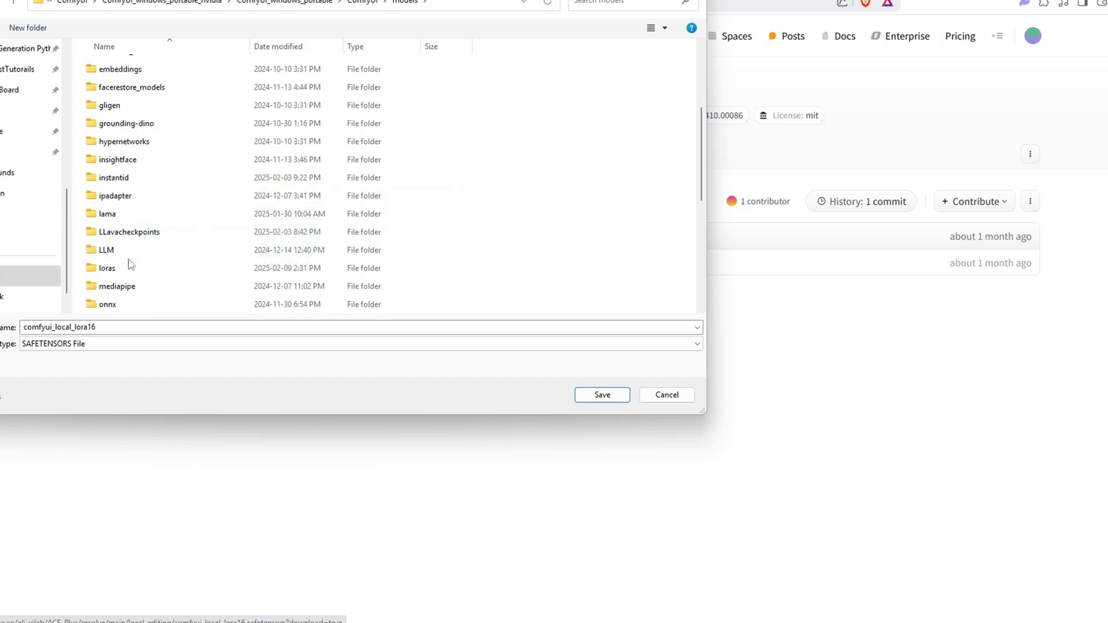
double_click(129, 265)
drag(194, 0, 572, 125)
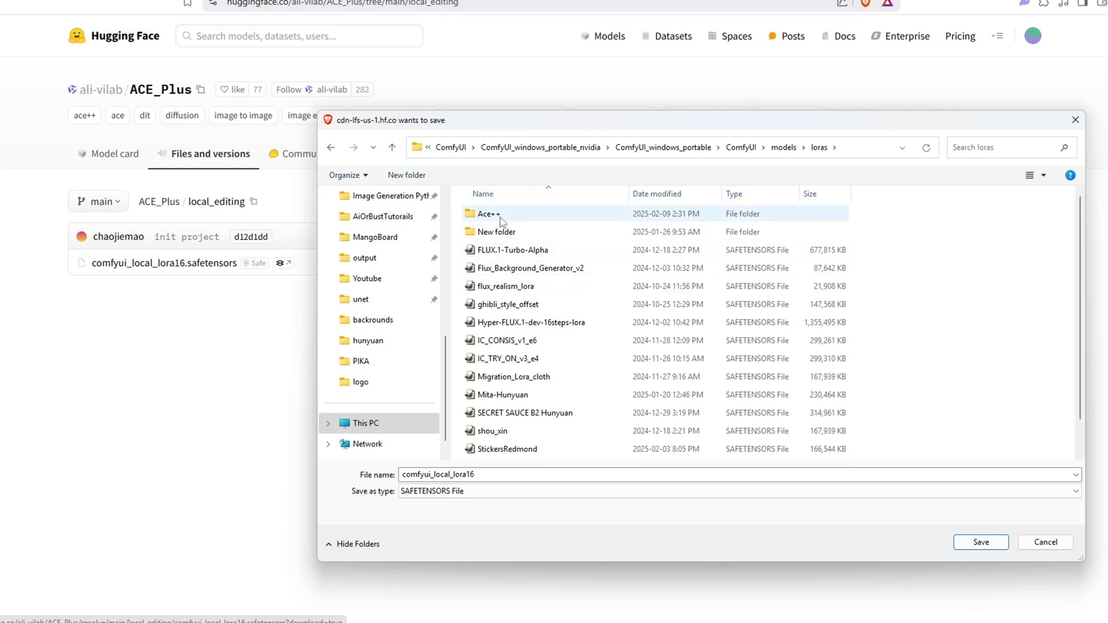
click(478, 214)
double_click(493, 218)
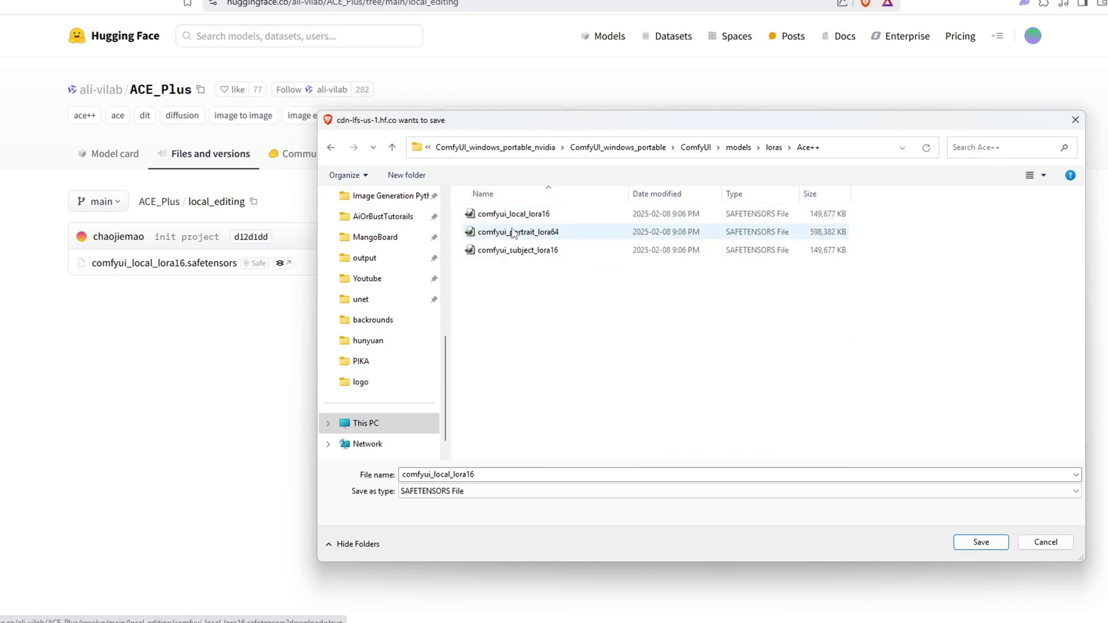
click(520, 219)
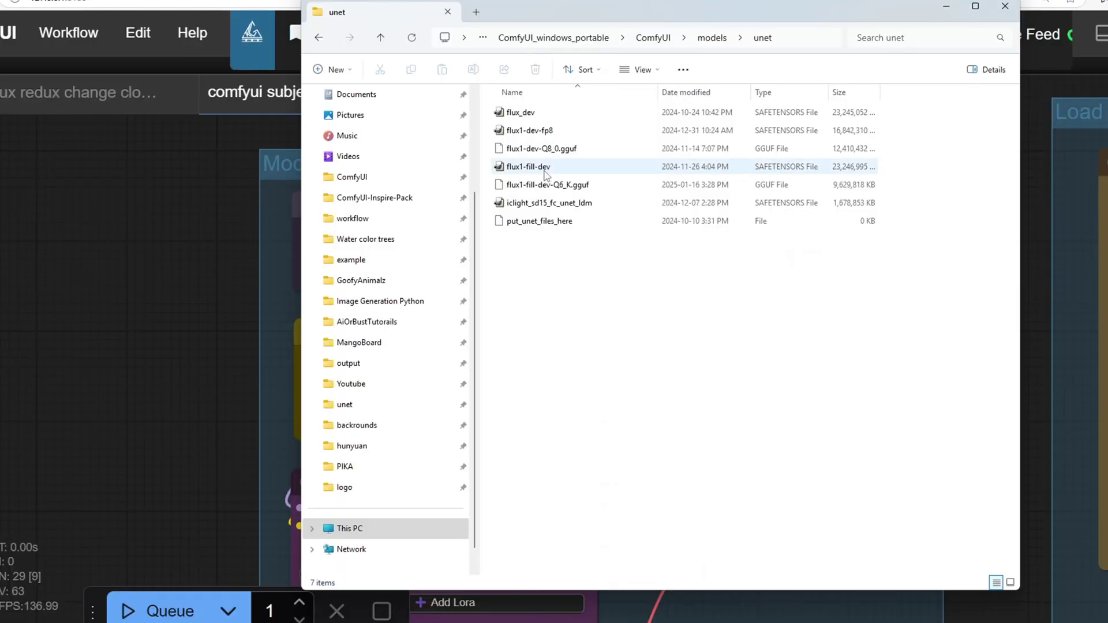
Step: Locate flux1-fill-dev in the models/unet folder and open the Ace plus plus folder of the Comfyui-workflows GitHub repository
click(513, 169)
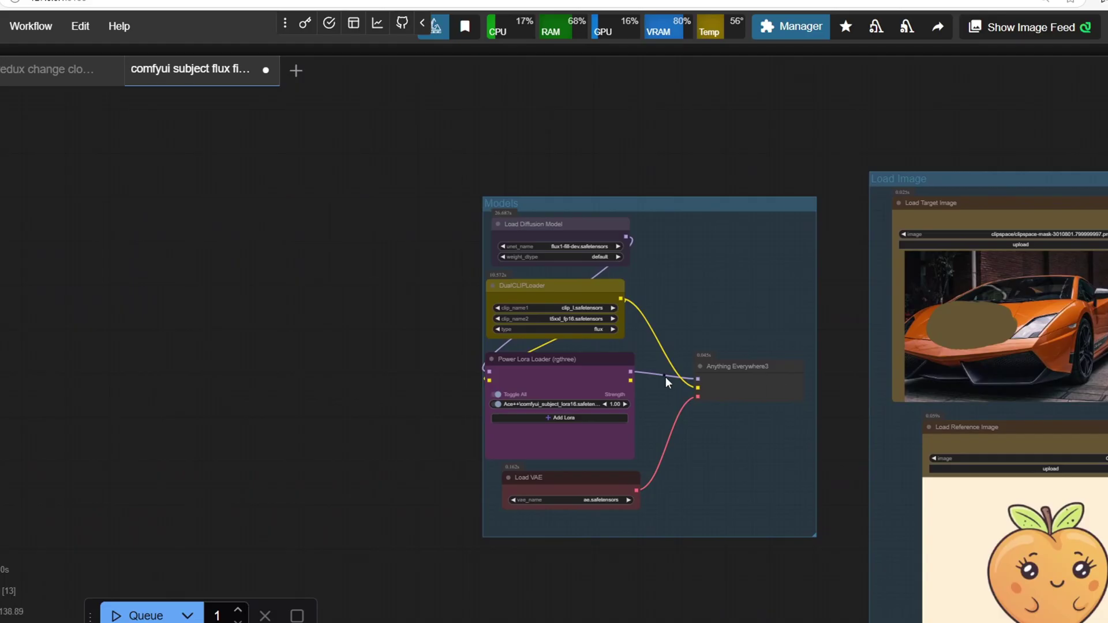
scroll(665, 376, up, 5)
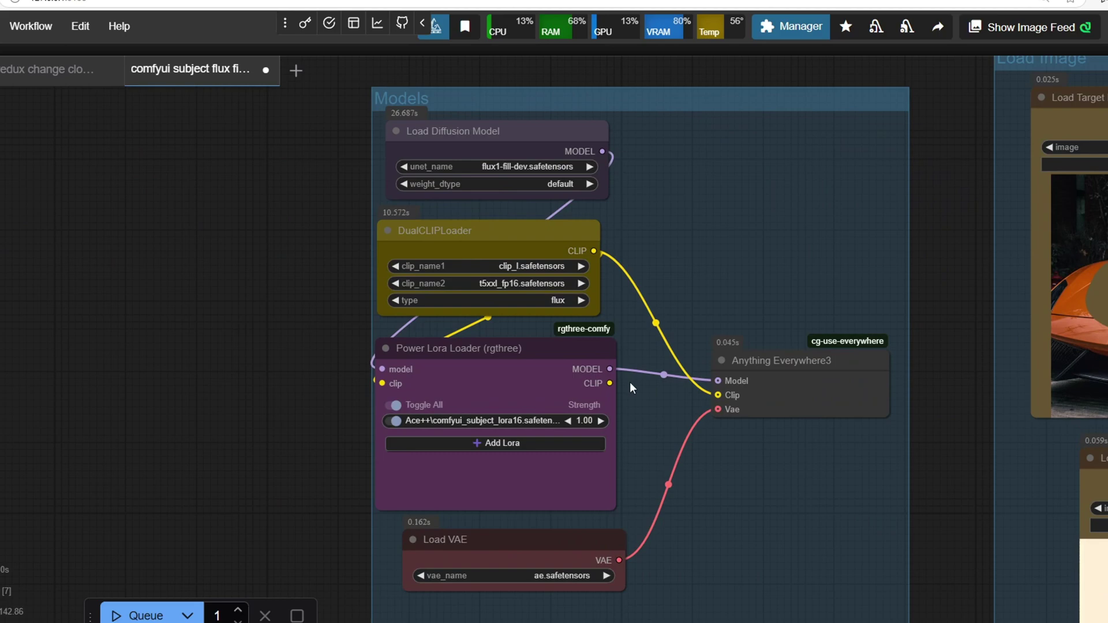
drag(683, 366, 622, 346)
scroll(580, 324, up, 1)
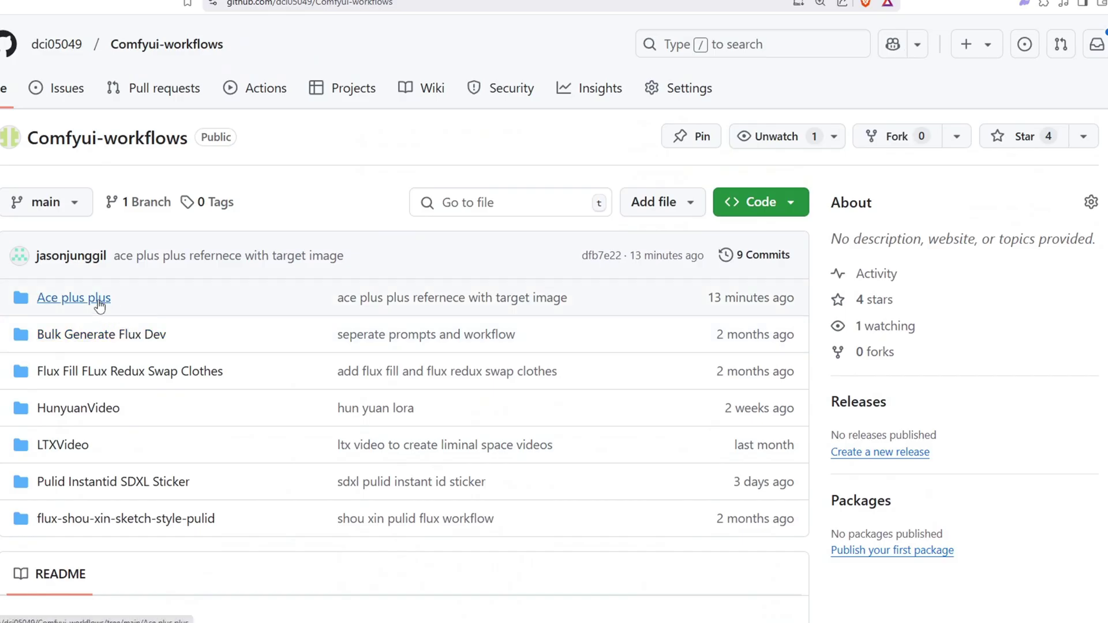
click(99, 298)
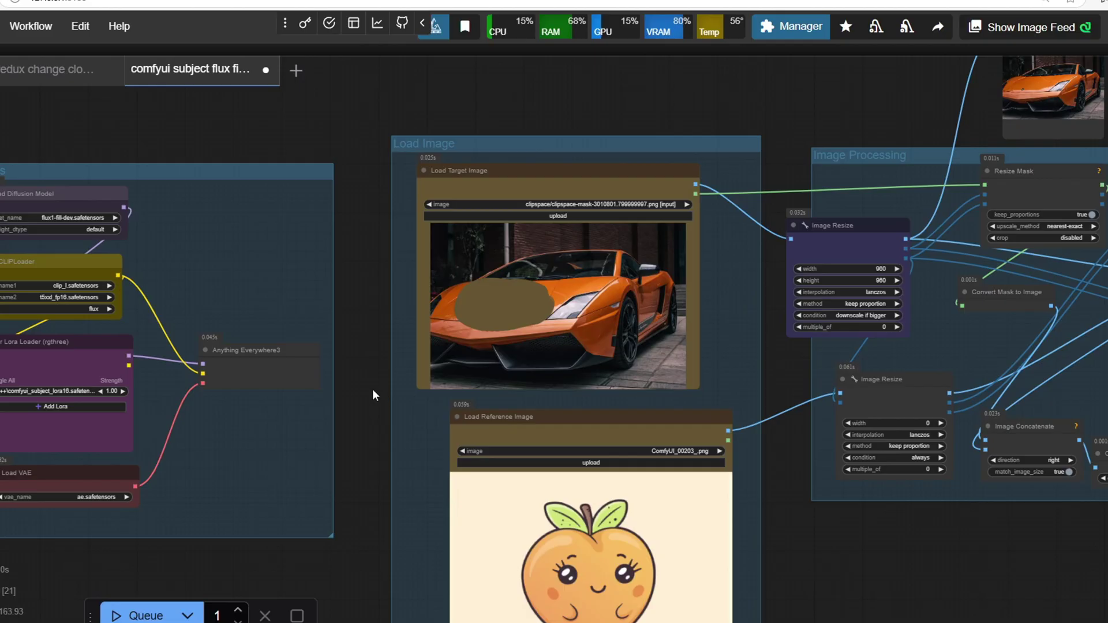
Step: Choose flux1-fill-dev.safetensors as the unet_name in the Load Diffusion Model node of the ComfyUI workflow
drag(372, 389, 653, 354)
scroll(666, 376, up, 5)
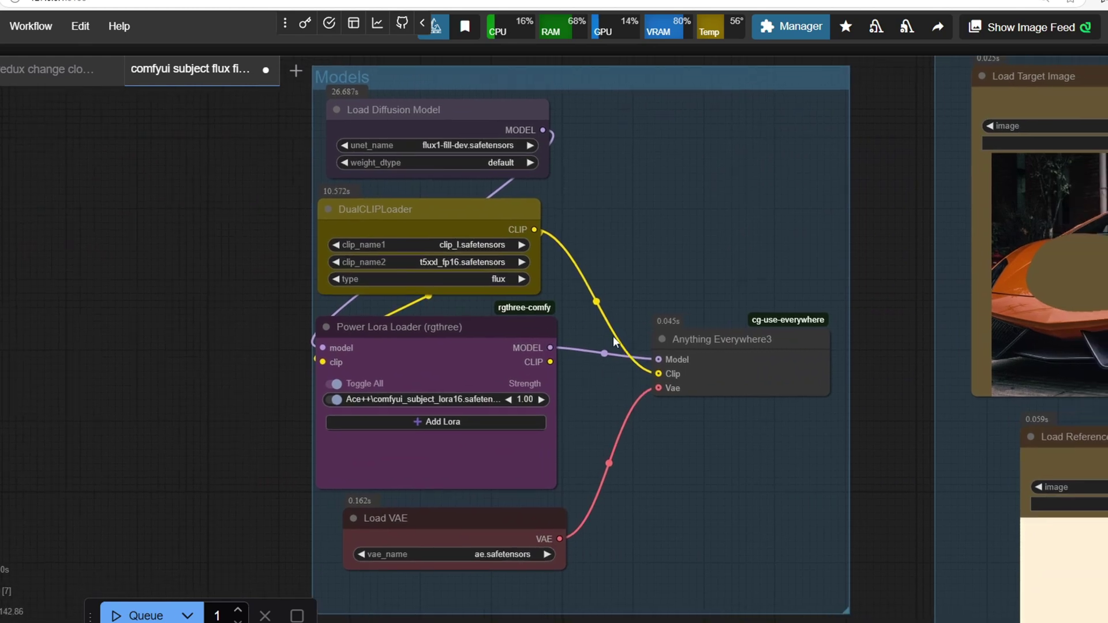
scroll(582, 324, up, 1)
click(501, 144)
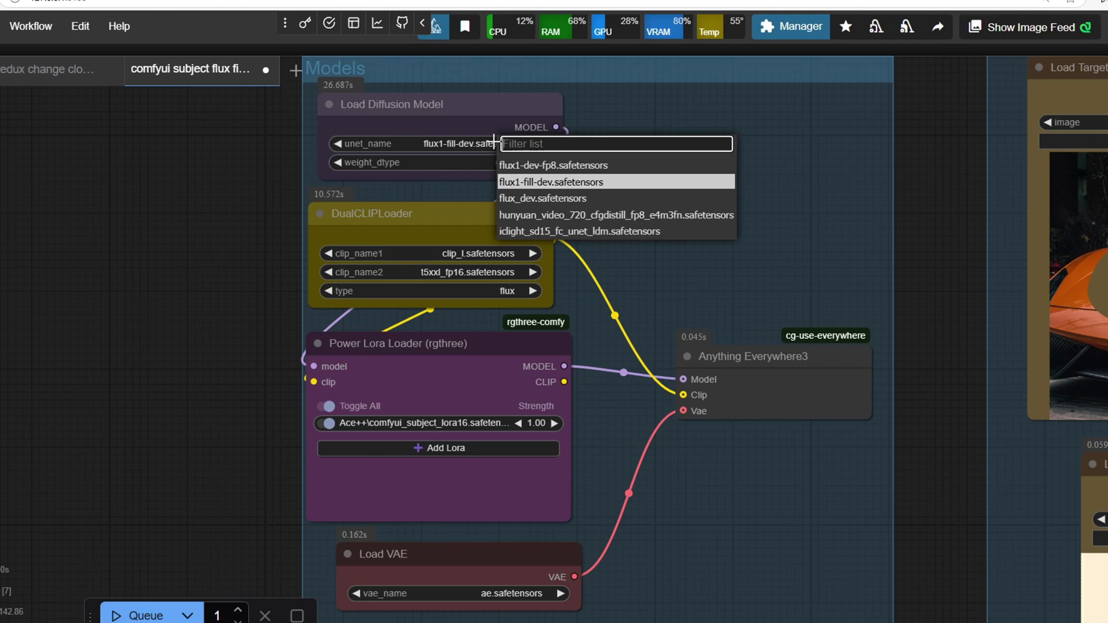
click(536, 182)
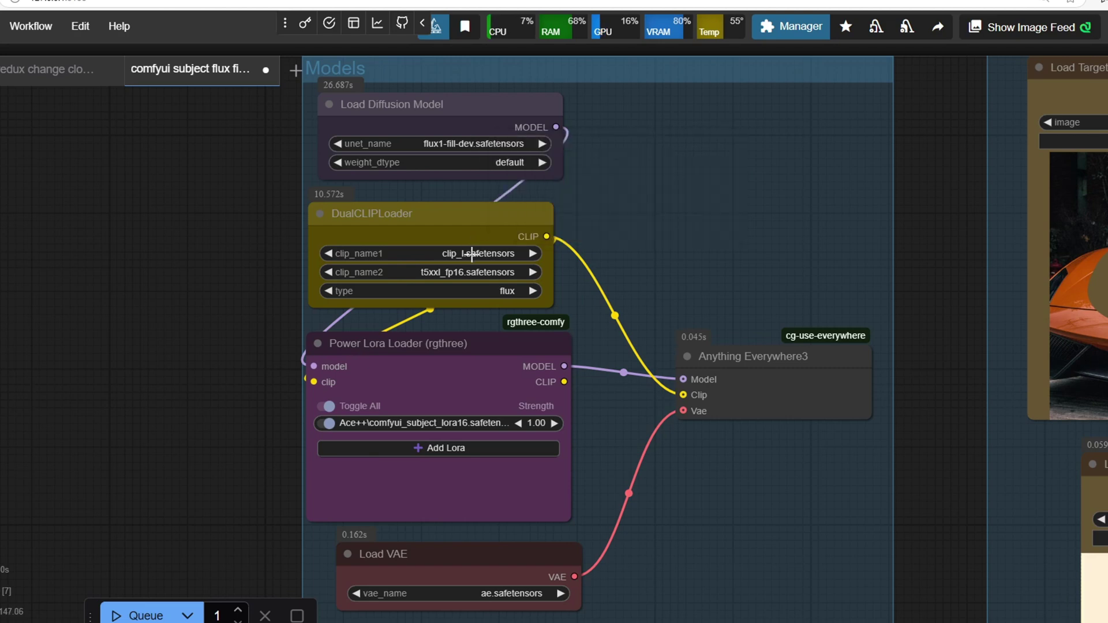
Step: Choose Ace++\comfyui_subject_lora16.safetensors in the Power Lora Loader and filter the LoRA list for "turb"
click(487, 219)
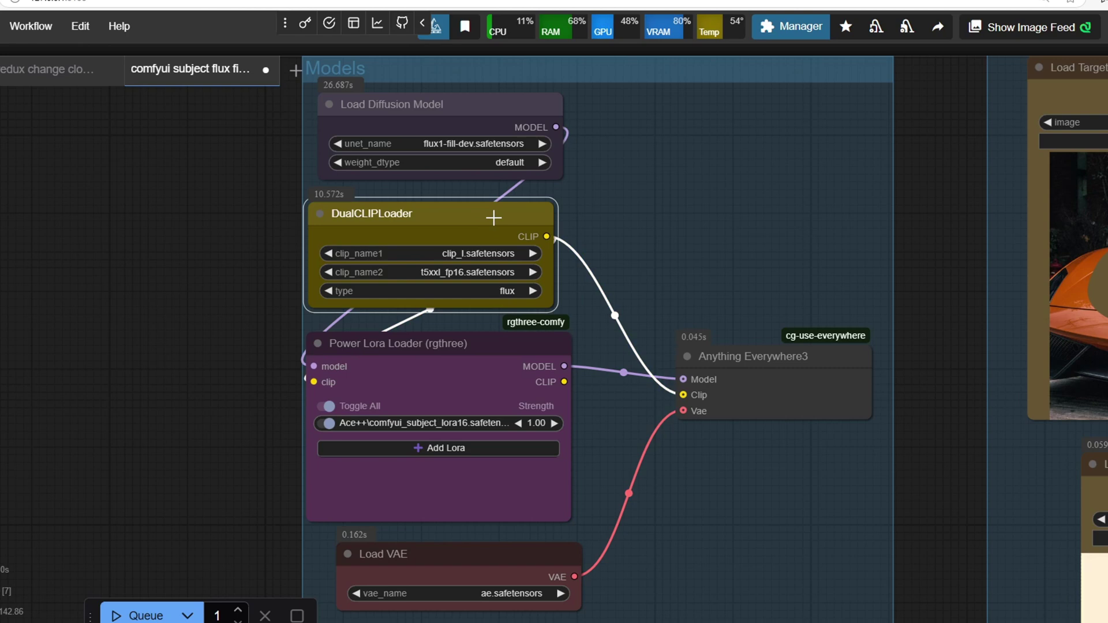
click(414, 423)
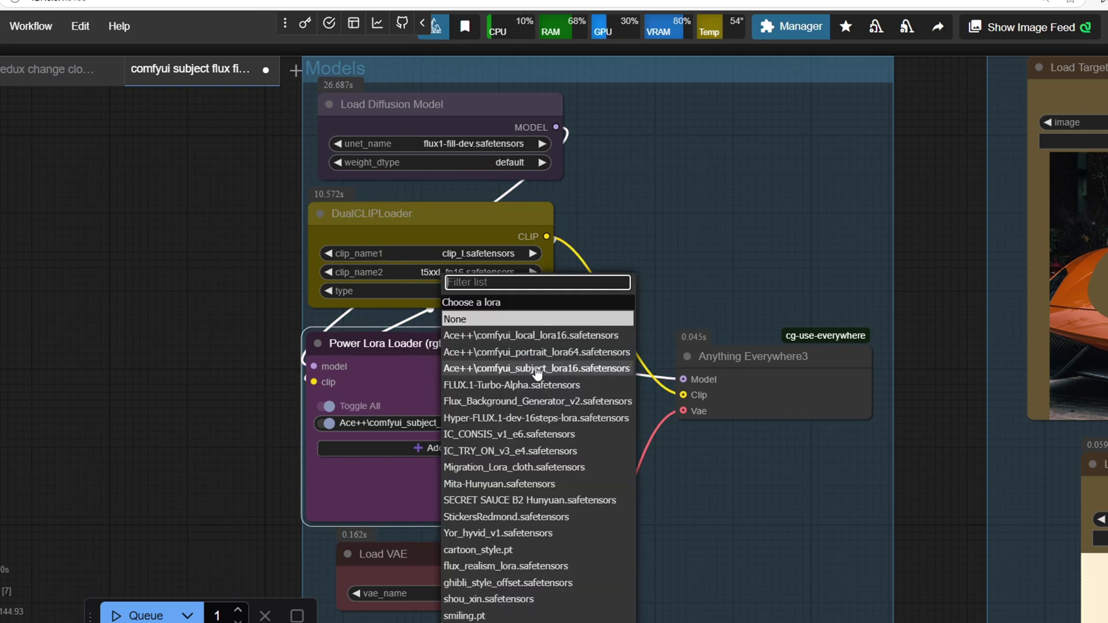
click(491, 372)
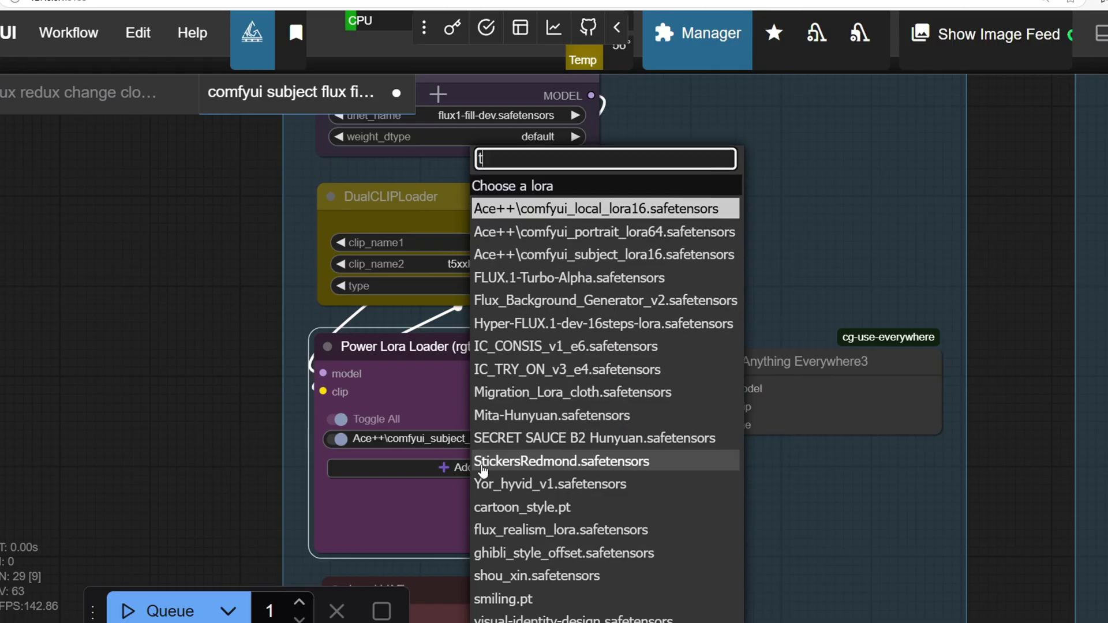
text(turb)
click(501, 518)
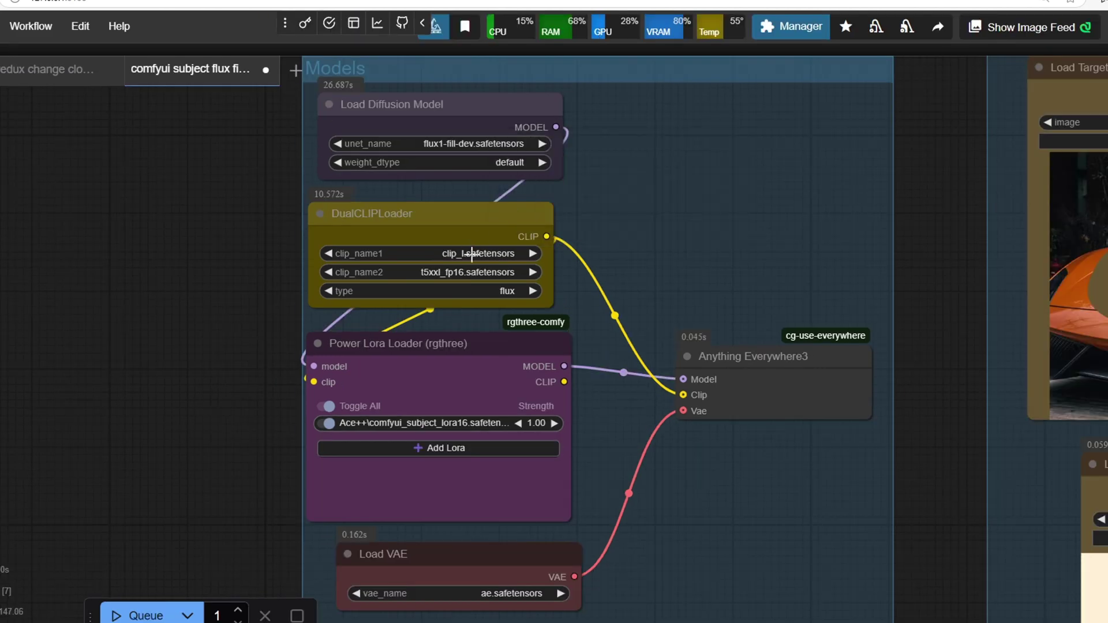
Step: Review the workflow from the Anything Everywhere3 node through the Load Image group to the prompt, FluxGuidance and KSampler nodes
click(519, 215)
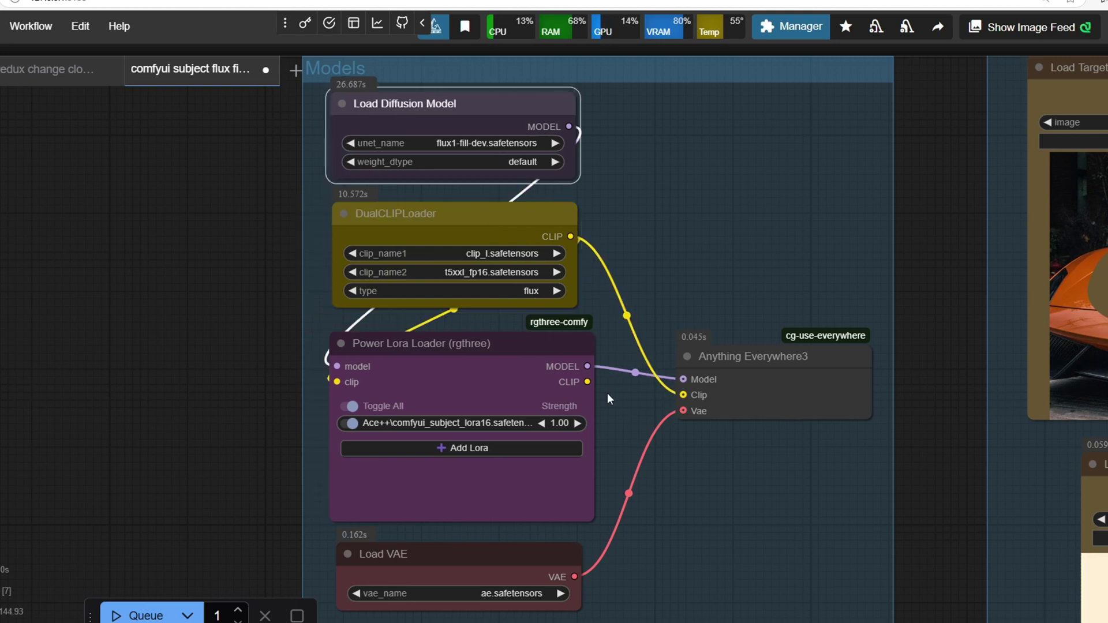
click(753, 378)
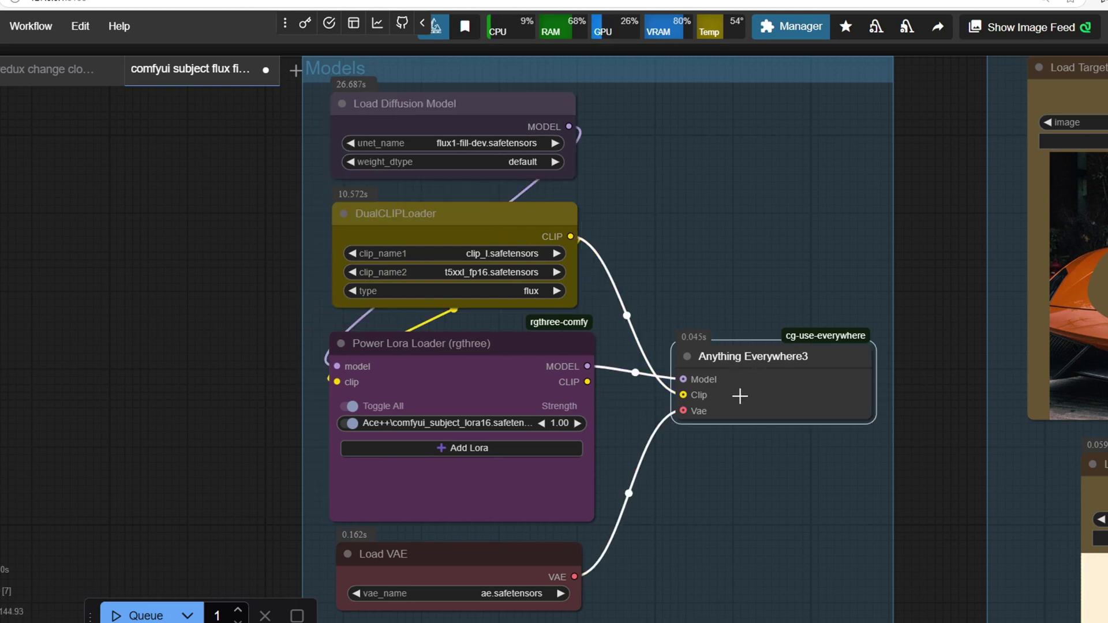
scroll(742, 456, down, 5)
drag(836, 438, 306, 373)
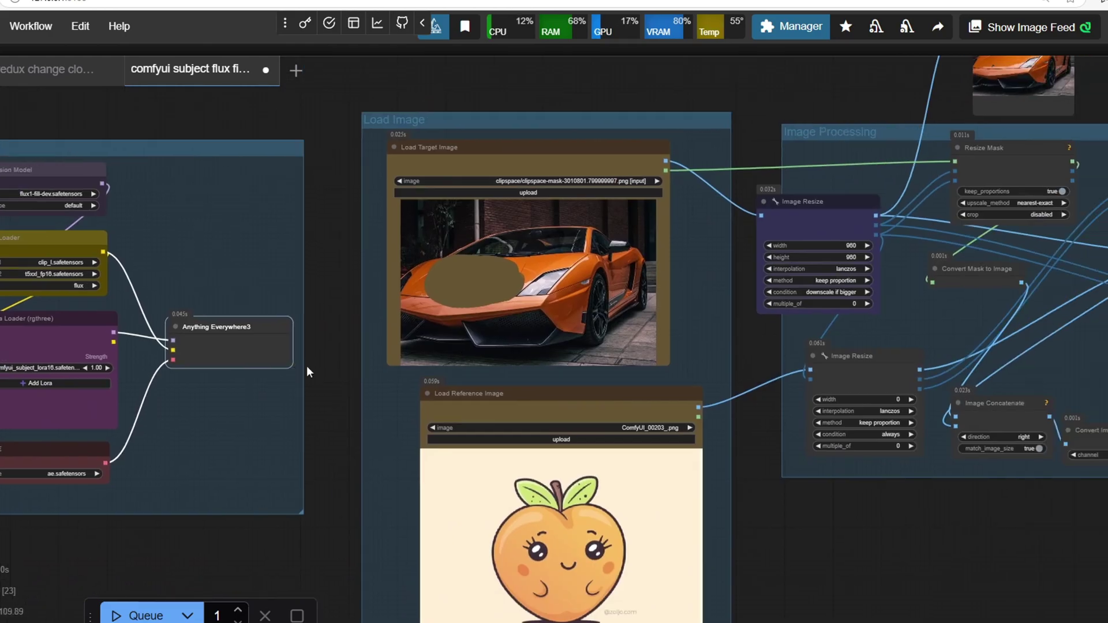
drag(695, 375, 359, 398)
drag(786, 387, 706, 398)
scroll(707, 398, right, 8)
scroll(816, 389, up, 4)
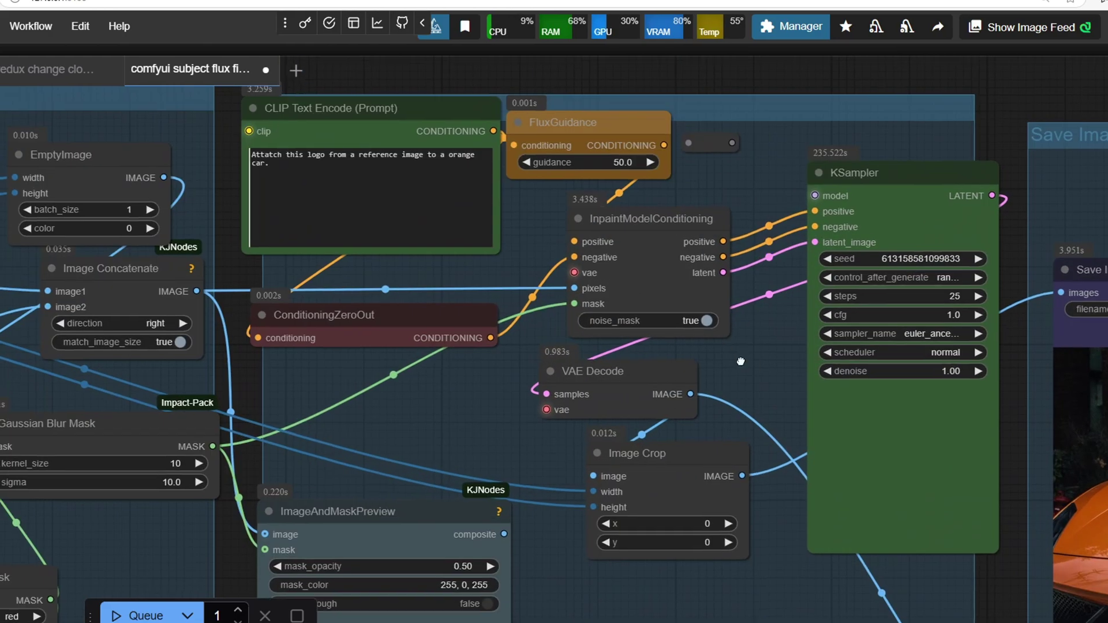
drag(740, 362, 839, 417)
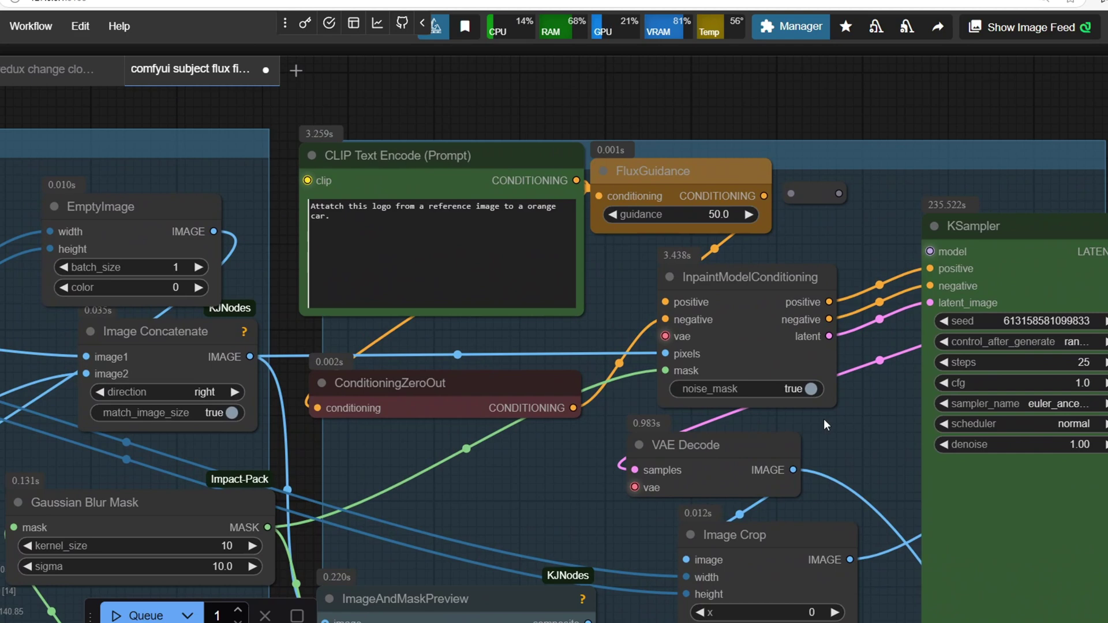
scroll(822, 418, up, 1)
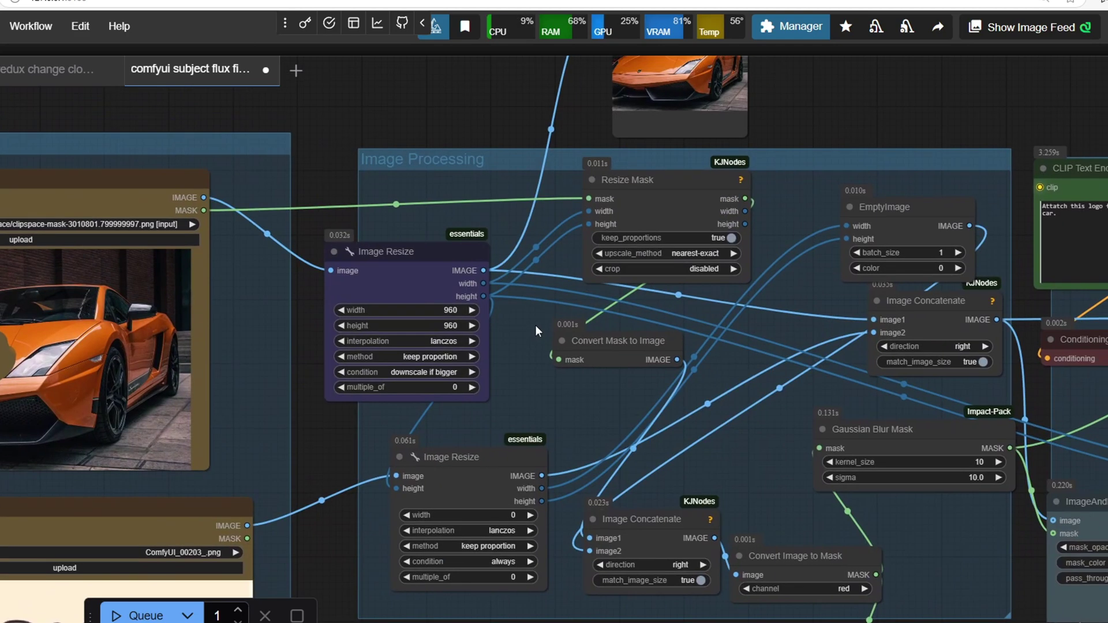
Step: Shift the 960 × 960 Image Resize node and the Image Concatenate node it feeds slightly within the Image Processing group
scroll(522, 316, up, 1)
drag(515, 288, 544, 256)
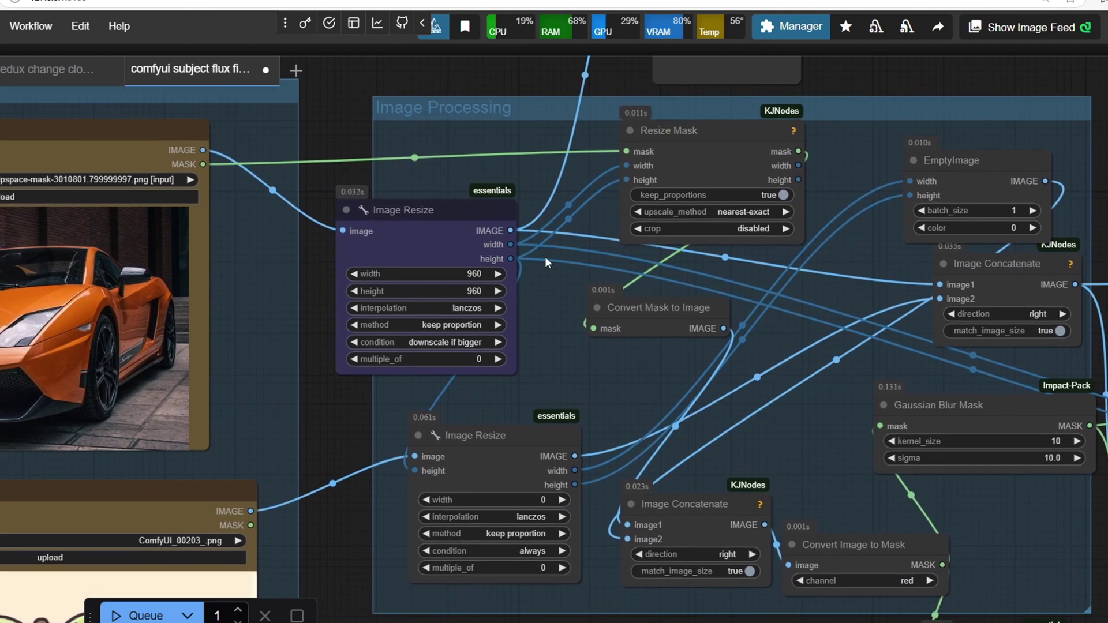
click(507, 238)
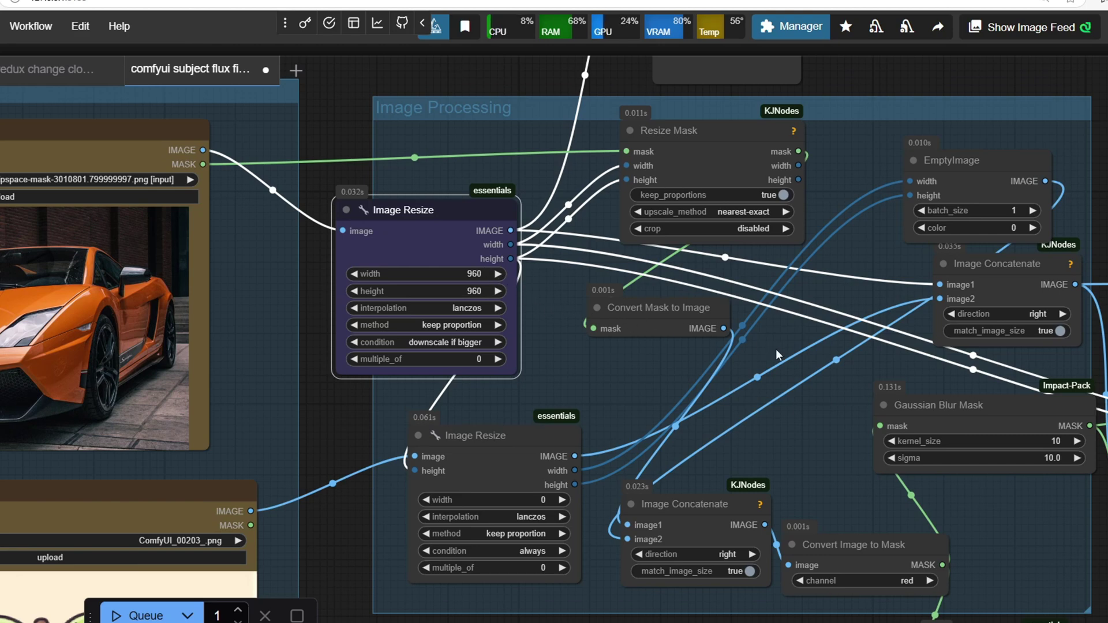
drag(495, 220, 483, 227)
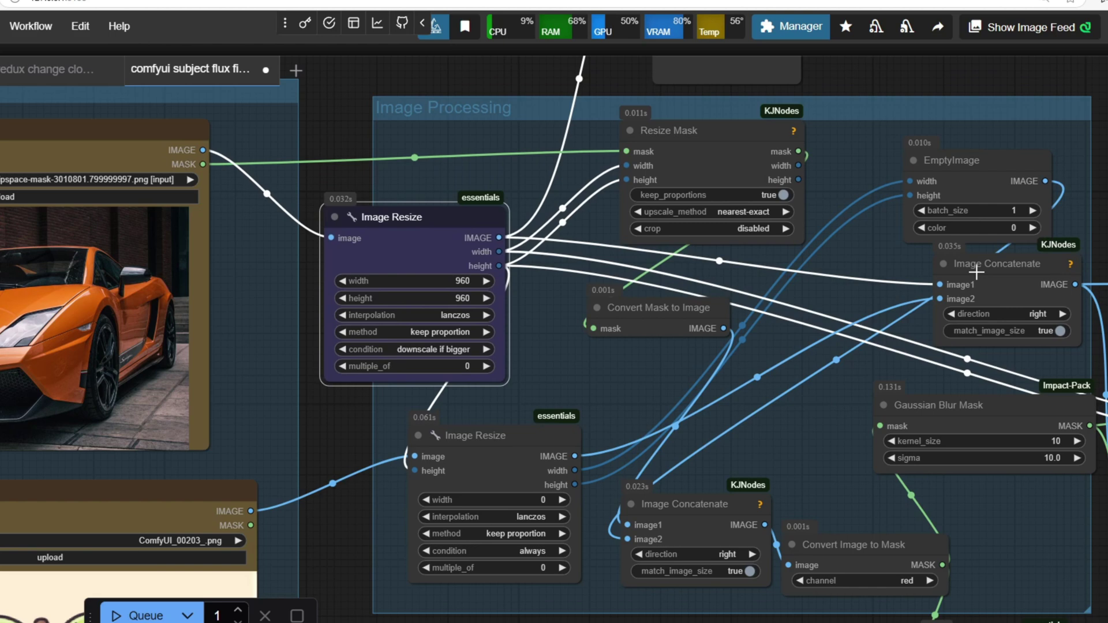
drag(976, 272, 945, 279)
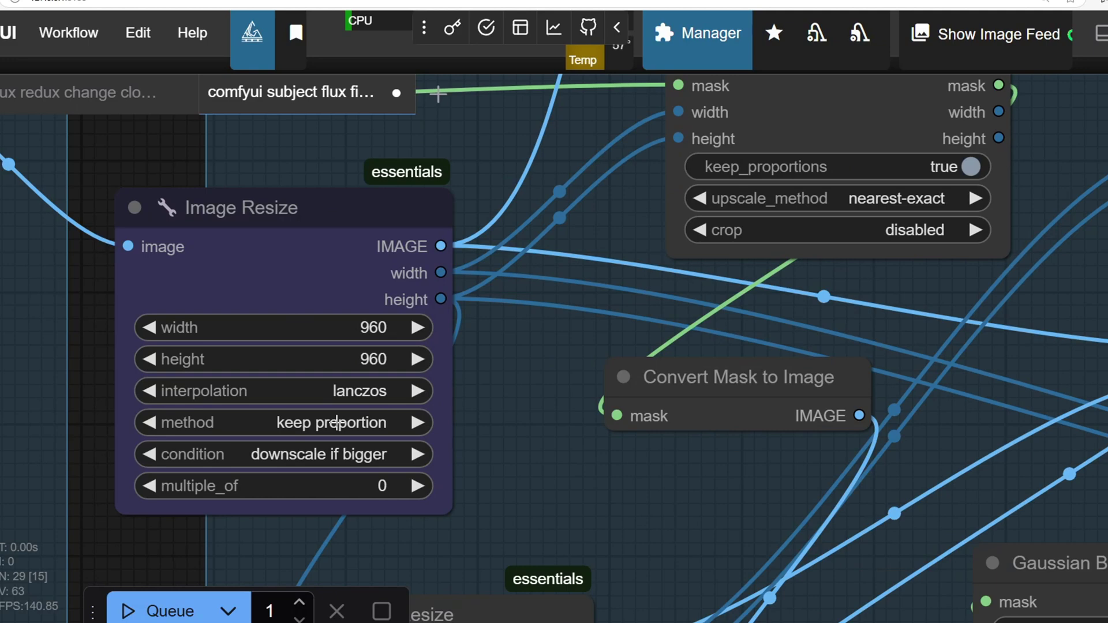
Step: Choose keep proportion as the resize method of the target's Image Resize node and connect its IMAGE output to Preview Image
click(346, 423)
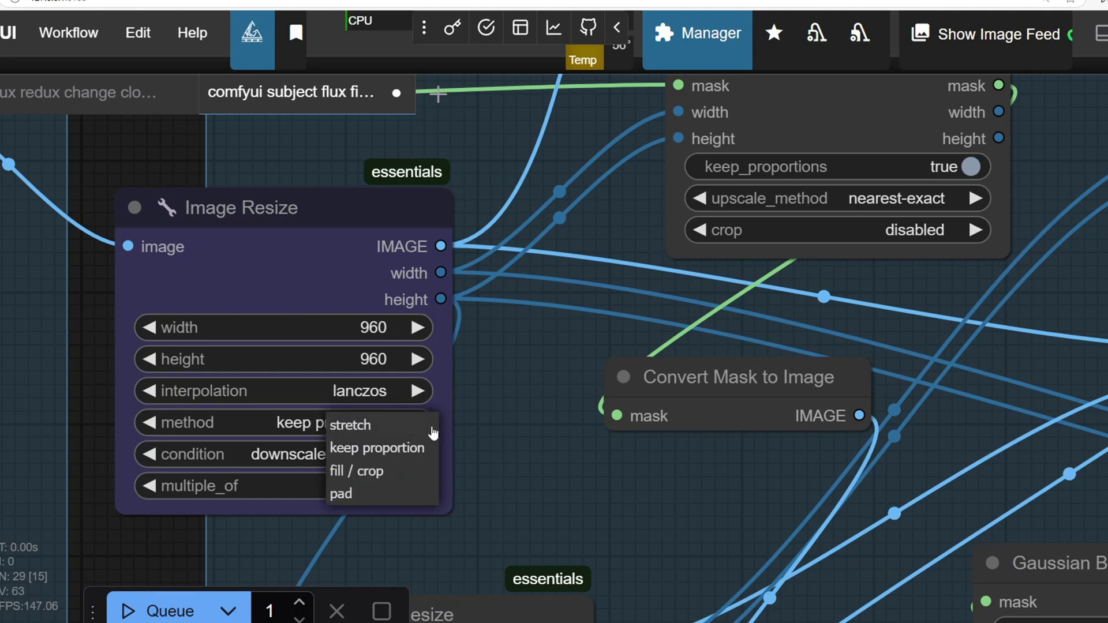
click(369, 454)
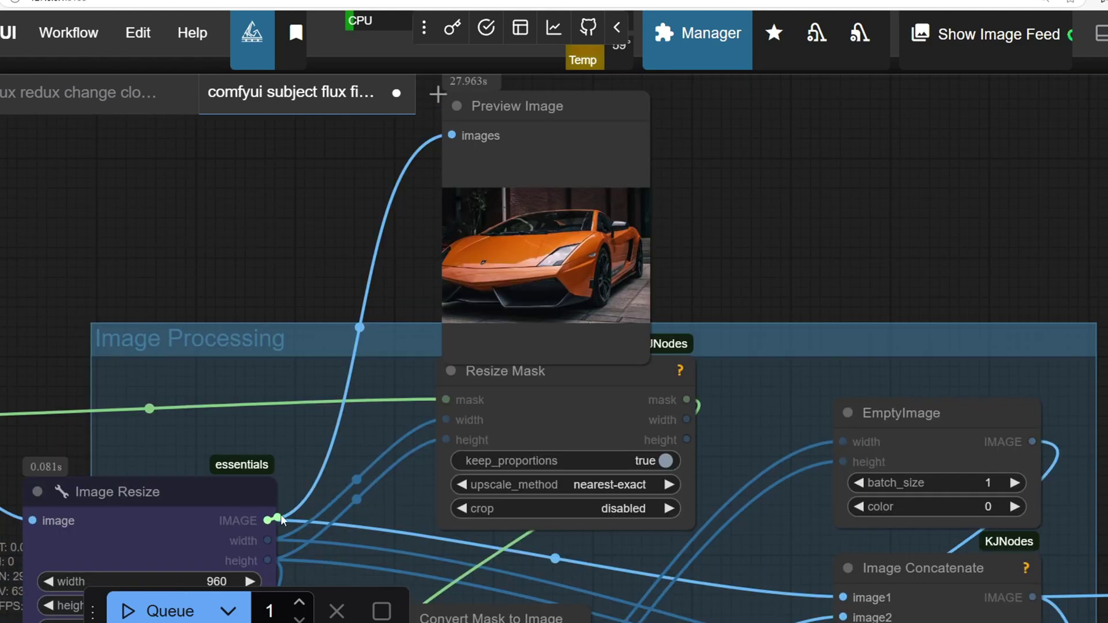
drag(267, 521, 450, 137)
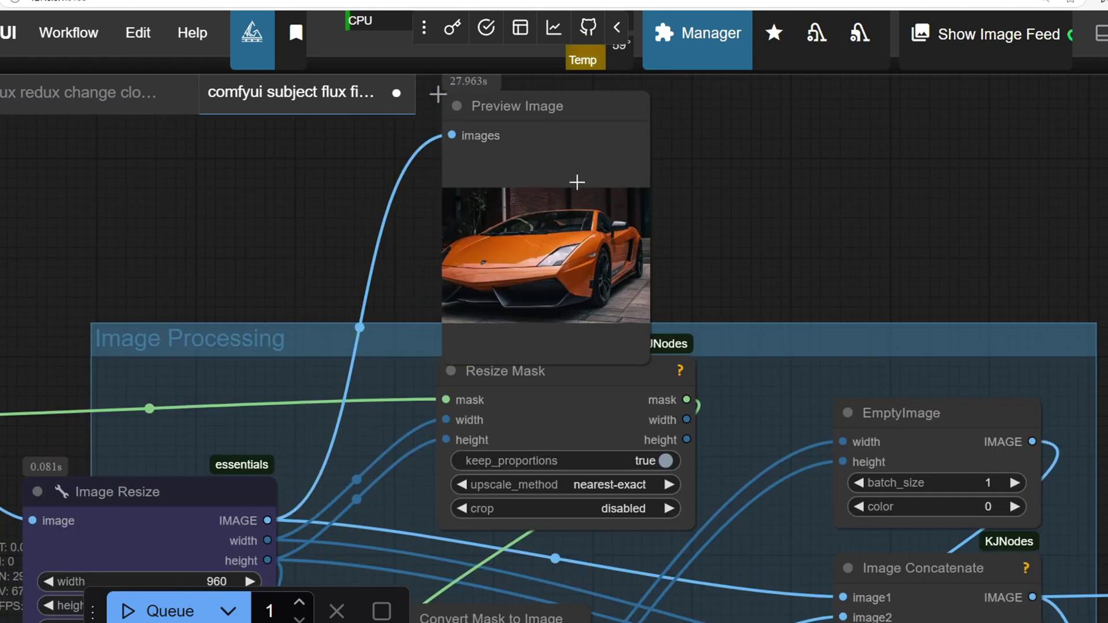
Step: Reposition the Preview Image node above the Image Processing group and queue only that output node
drag(582, 182, 643, 143)
drag(673, 242, 767, 303)
right_click(744, 285)
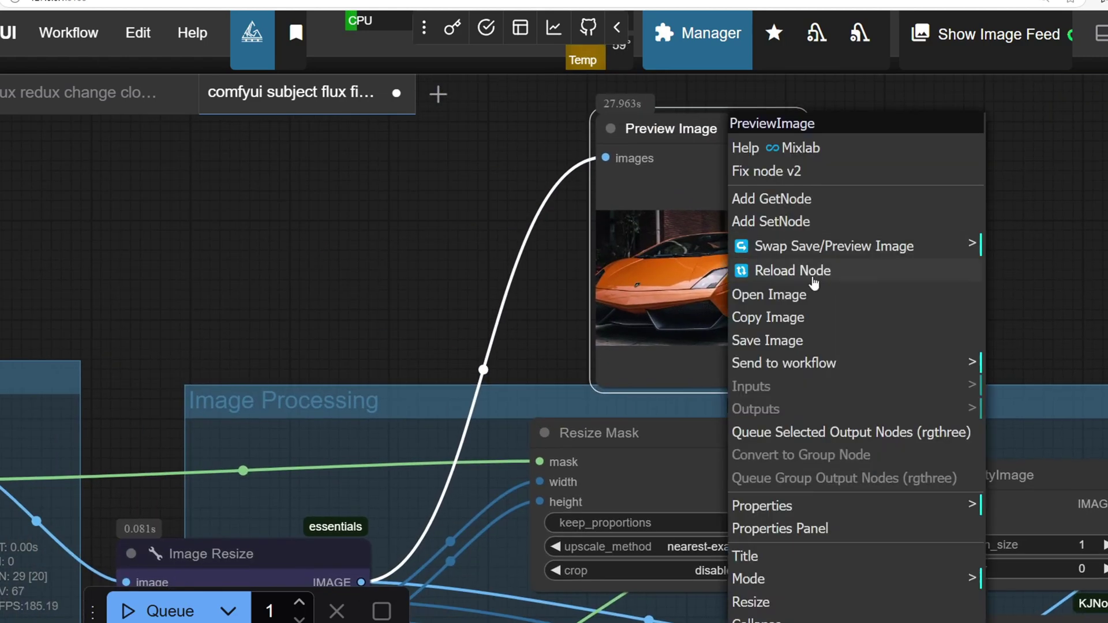
click(833, 430)
Step: Save the previewed car image and check its pixel dimensions in the Photos viewer
right_click(684, 267)
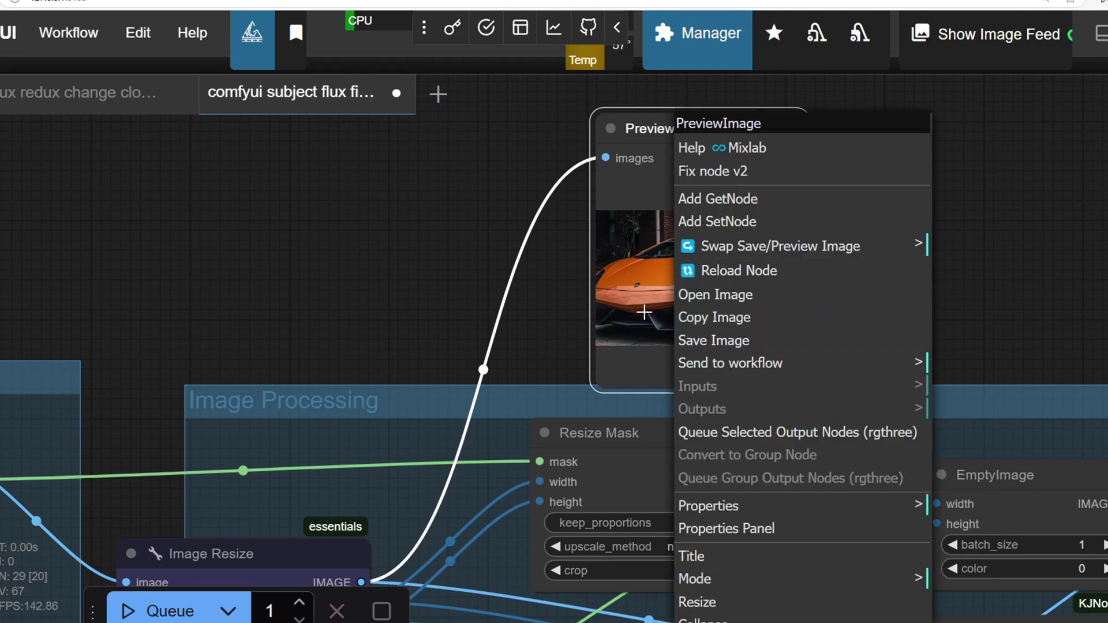
click(728, 340)
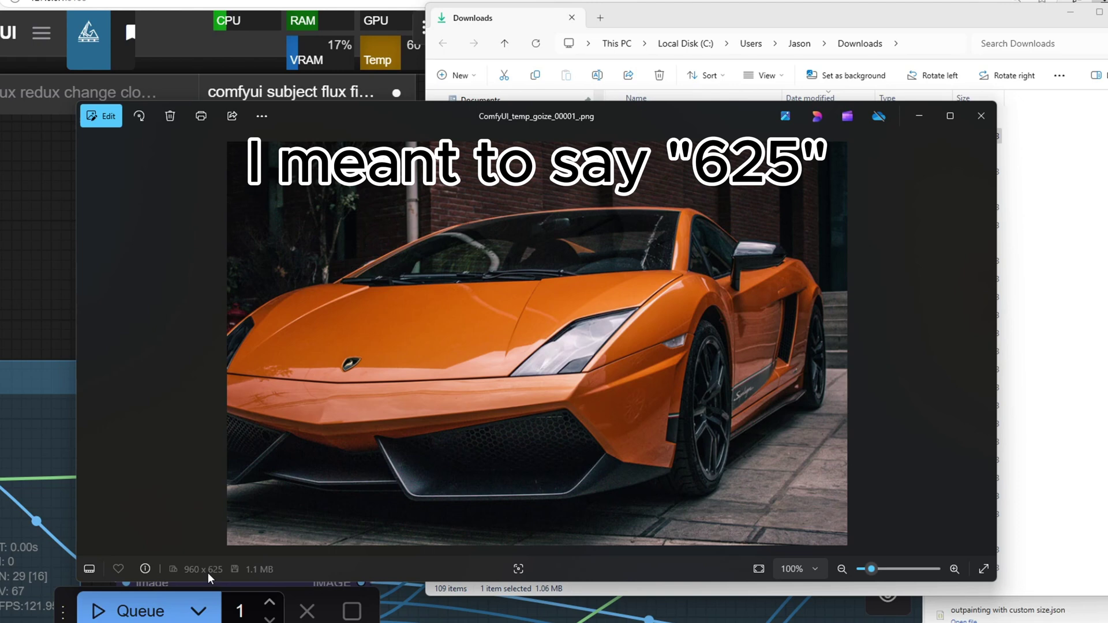
click(982, 116)
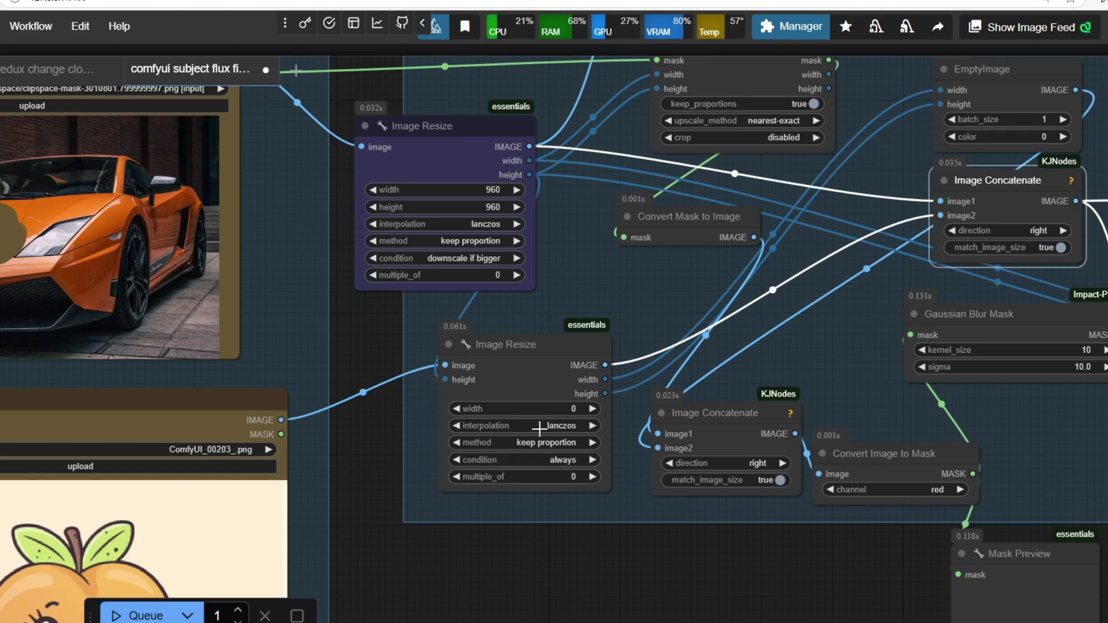
Step: Shift the reference image's Image Resize node slightly and inspect the masked car and fruit composite in ImageAndMaskPreview
drag(498, 356, 461, 387)
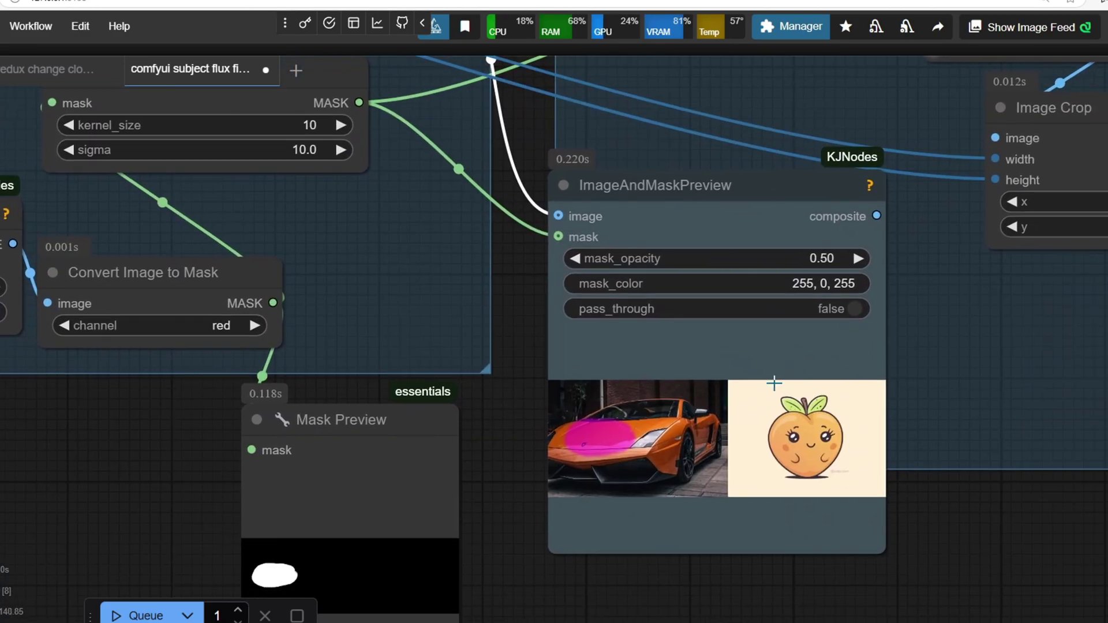
scroll(775, 382, up, 4)
drag(794, 404, 703, 337)
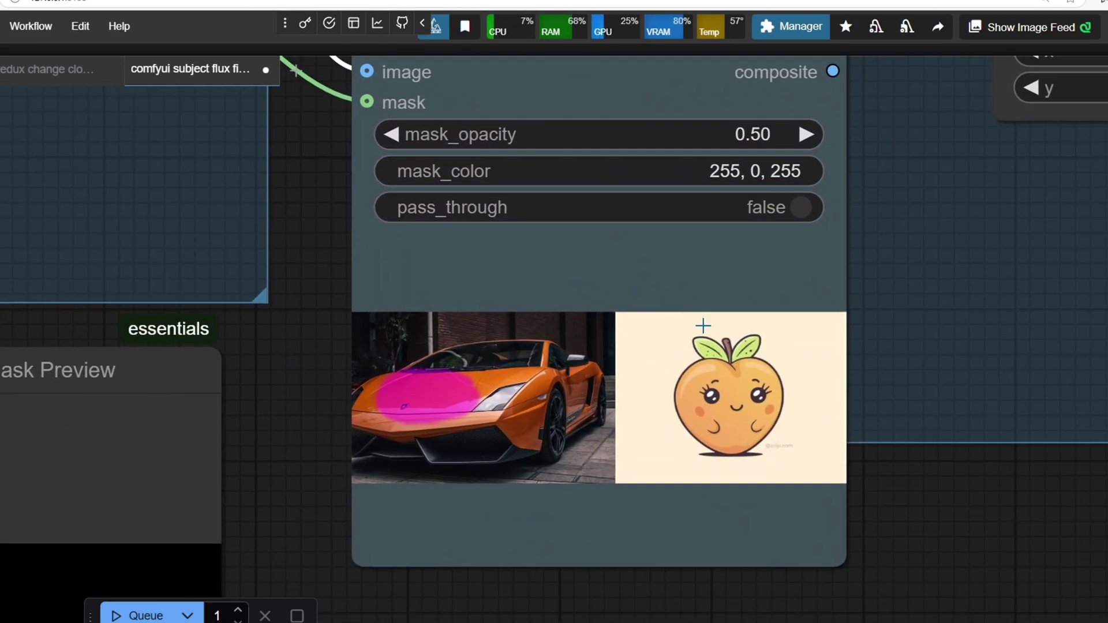
Step: Examine the joined mask in Mask Preview and the InpaintModelConditioning and KSampler nodes it leads to
scroll(702, 325, up, 1)
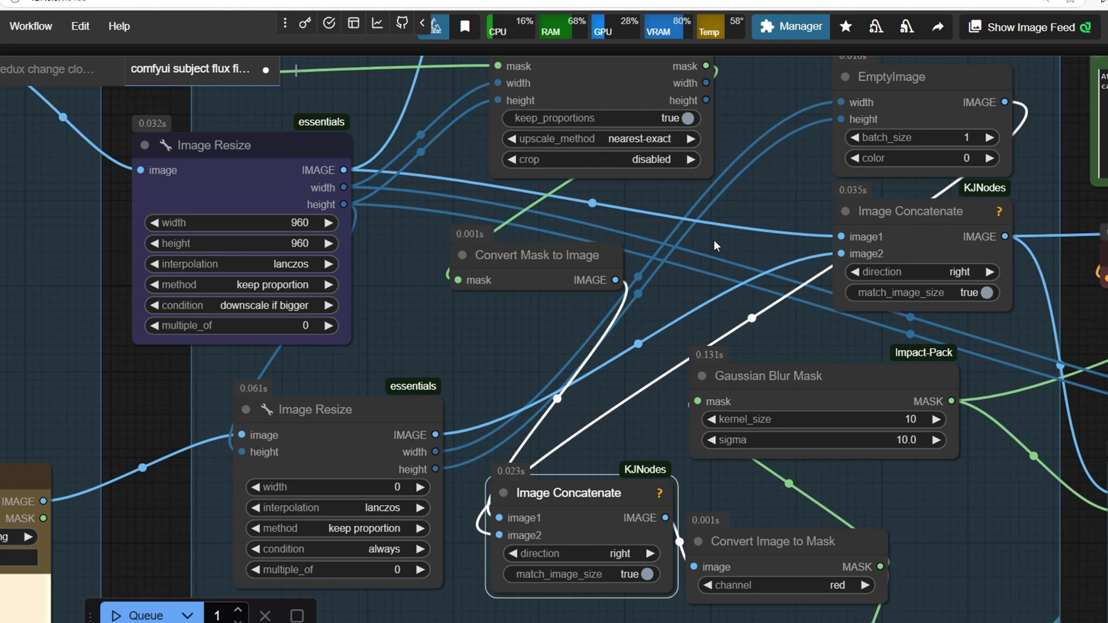
mouse_move(841, 102)
mouse_down()
mouse_move(796, 124)
mouse_move(418, 440)
mouse_move(725, 300)
mouse_move(816, 168)
mouse_move(840, 102)
mouse_up()
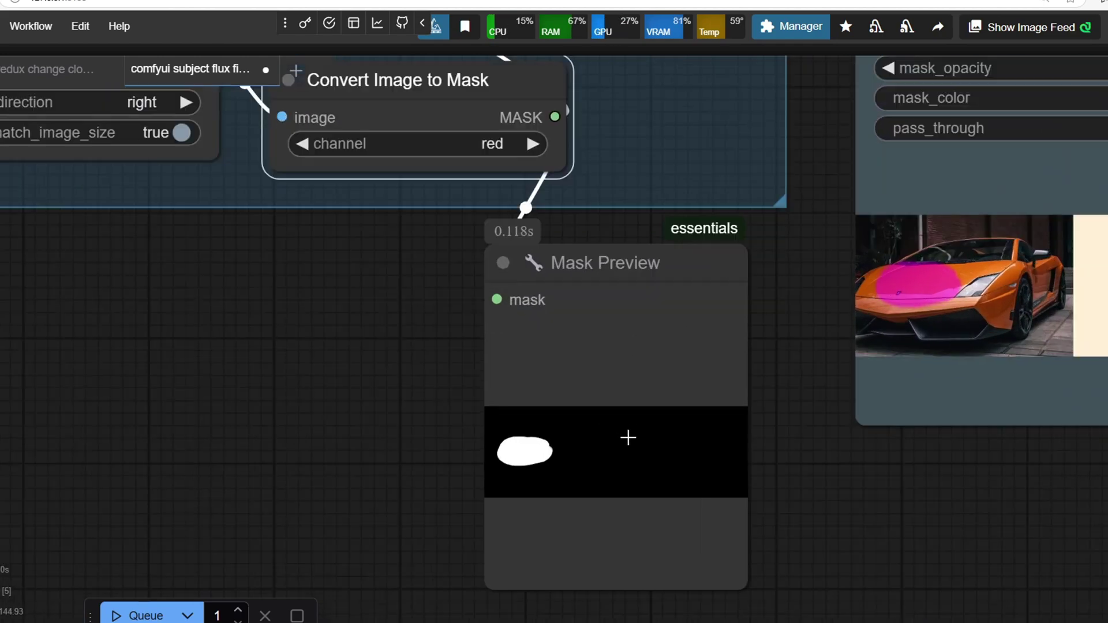
scroll(627, 437, up, 1)
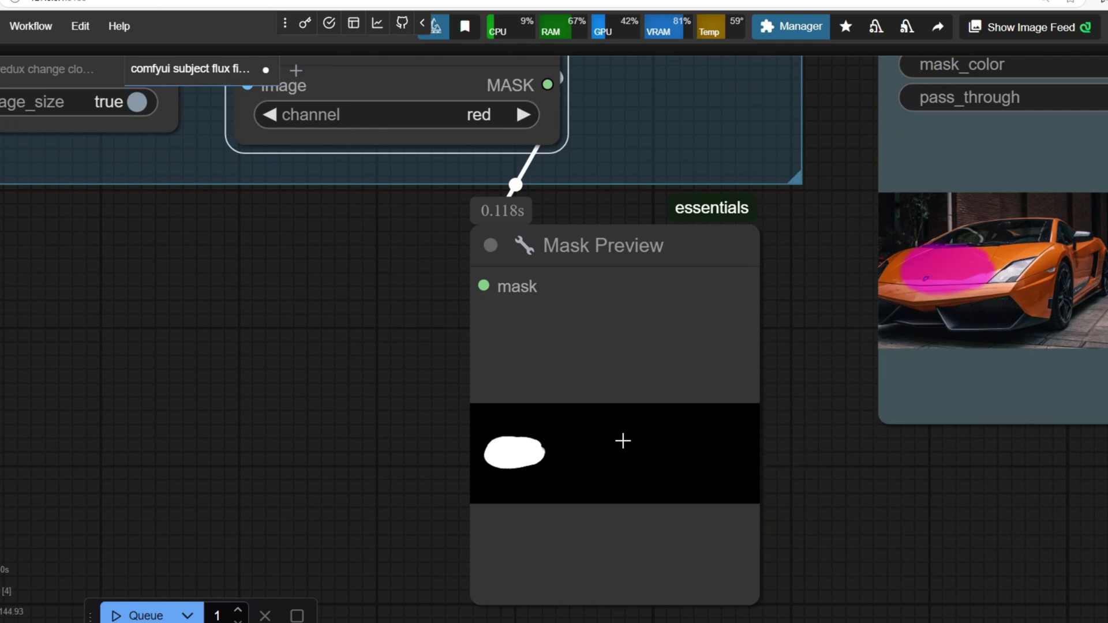
drag(721, 452, 588, 464)
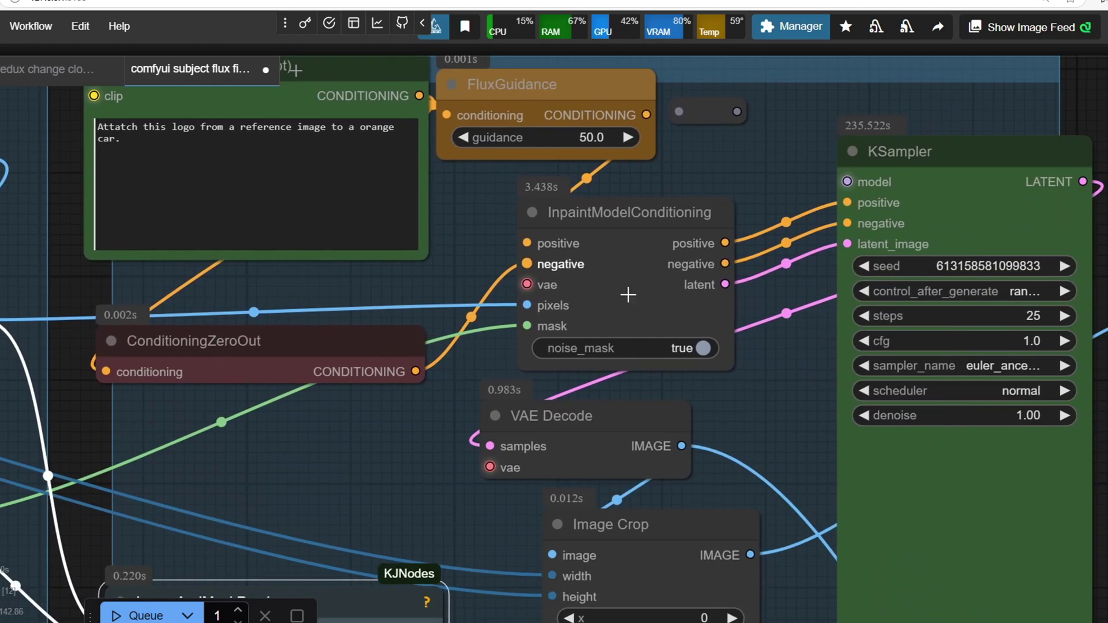
drag(744, 456, 524, 379)
click(740, 157)
scroll(789, 406, down, 5)
drag(670, 355, 477, 276)
drag(658, 329, 456, 304)
click(720, 168)
scroll(778, 382, down, 1)
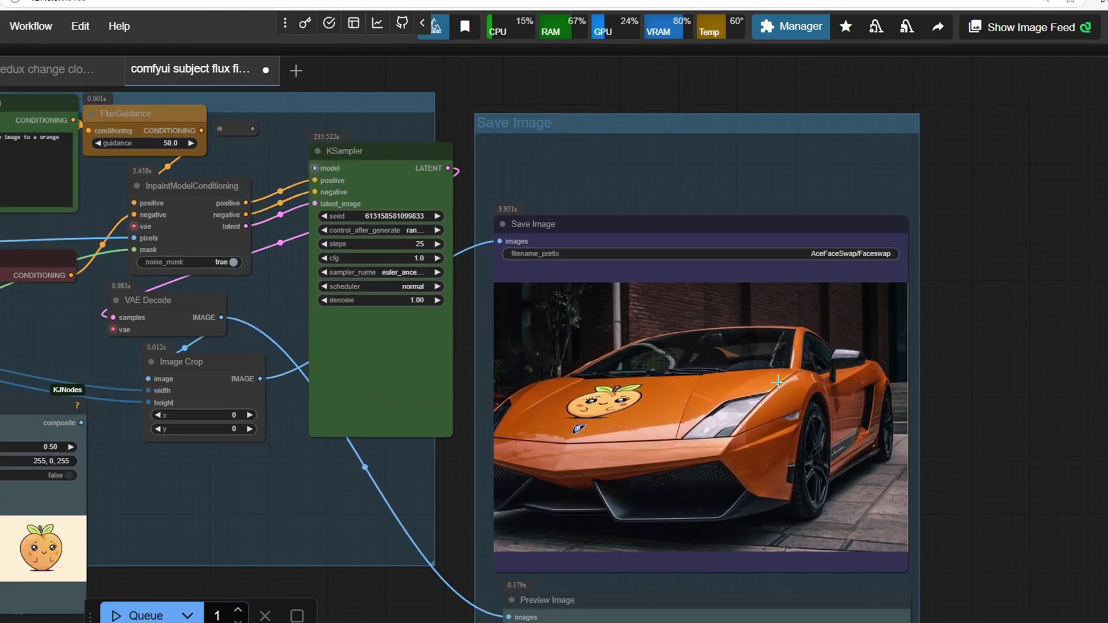
Step: Inspect the Save Image result and the Image Crop node, and view the editing examples on the ACE++ project page
drag(777, 382, 732, 217)
drag(699, 302, 655, 469)
drag(501, 408, 830, 413)
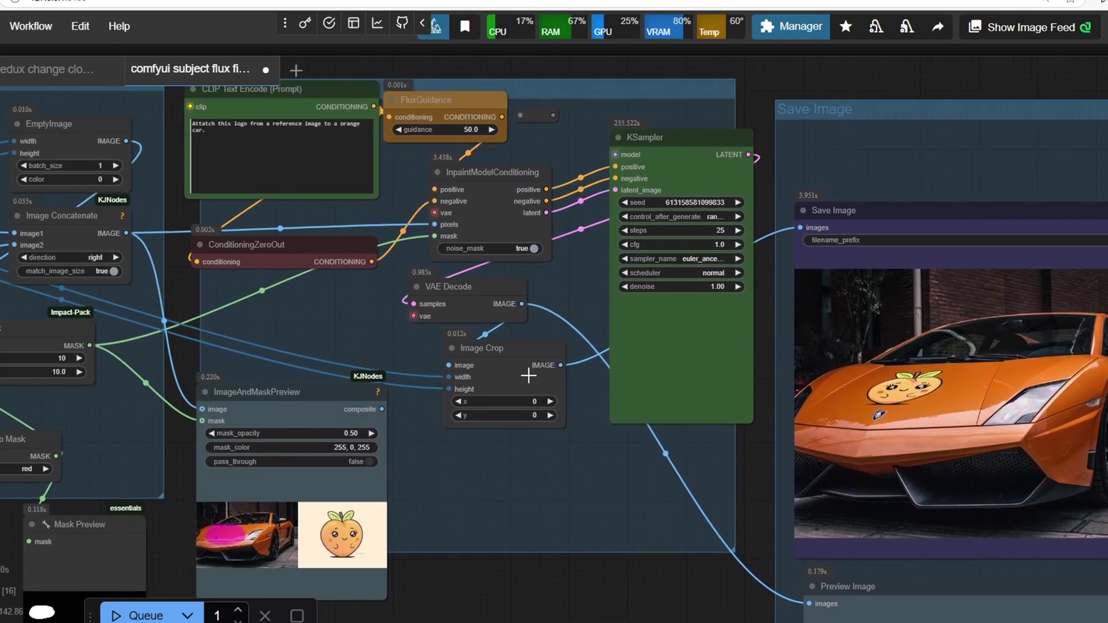
click(528, 375)
scroll(528, 376, up, 4)
scroll(690, 353, up, 3)
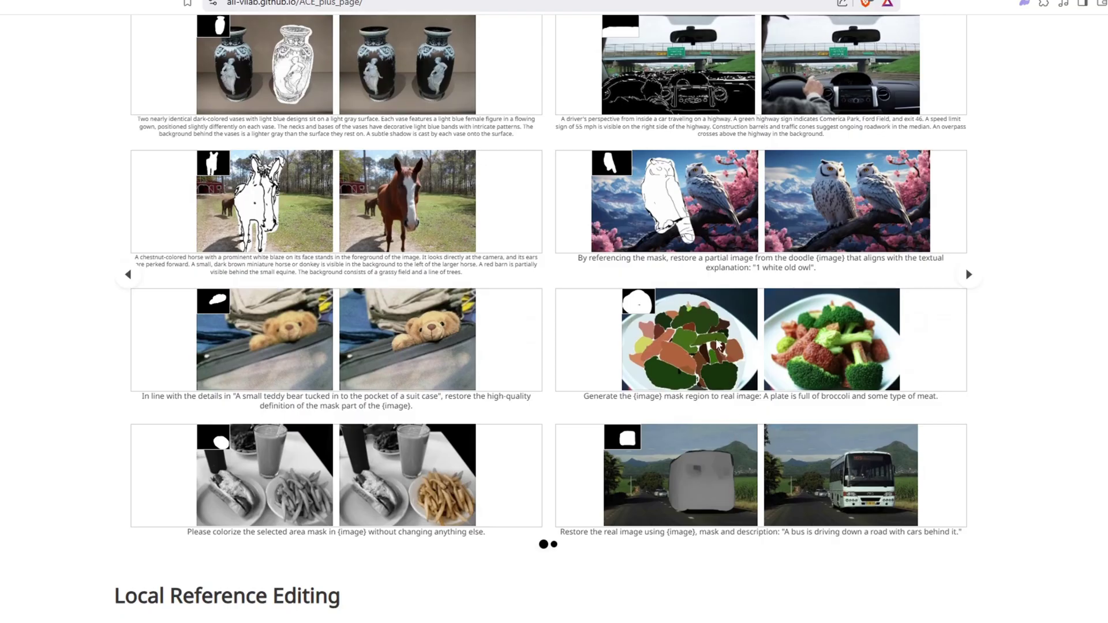
drag(815, 261, 848, 260)
drag(634, 397, 662, 397)
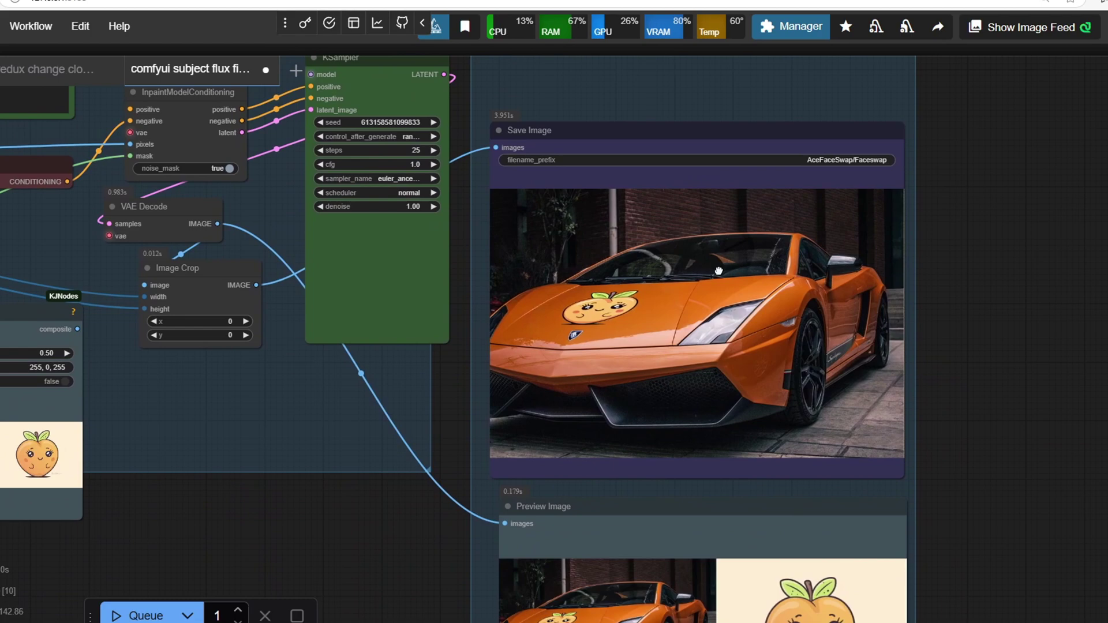
Step: Select the Image Crop node and trace its width and height links back to the target's Image Resize node
drag(721, 482, 657, 445)
drag(521, 385, 843, 415)
click(527, 378)
scroll(529, 376, up, 9)
drag(533, 375, 757, 359)
scroll(471, 363, down, 4)
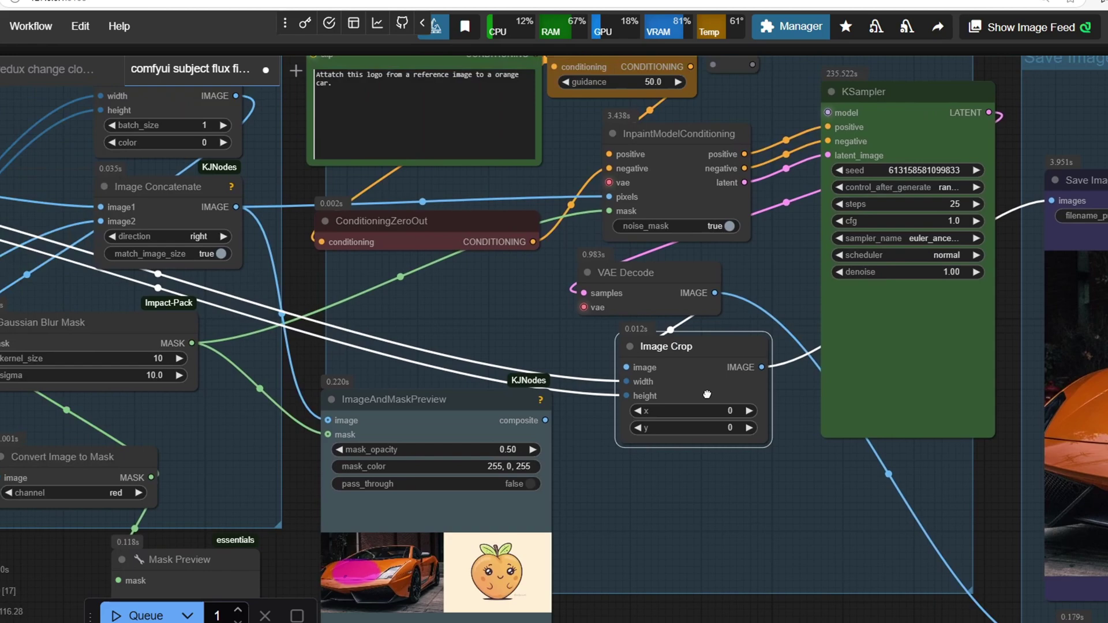
drag(707, 394, 886, 421)
scroll(644, 355, down, 2)
drag(535, 338, 785, 373)
drag(231, 271, 390, 271)
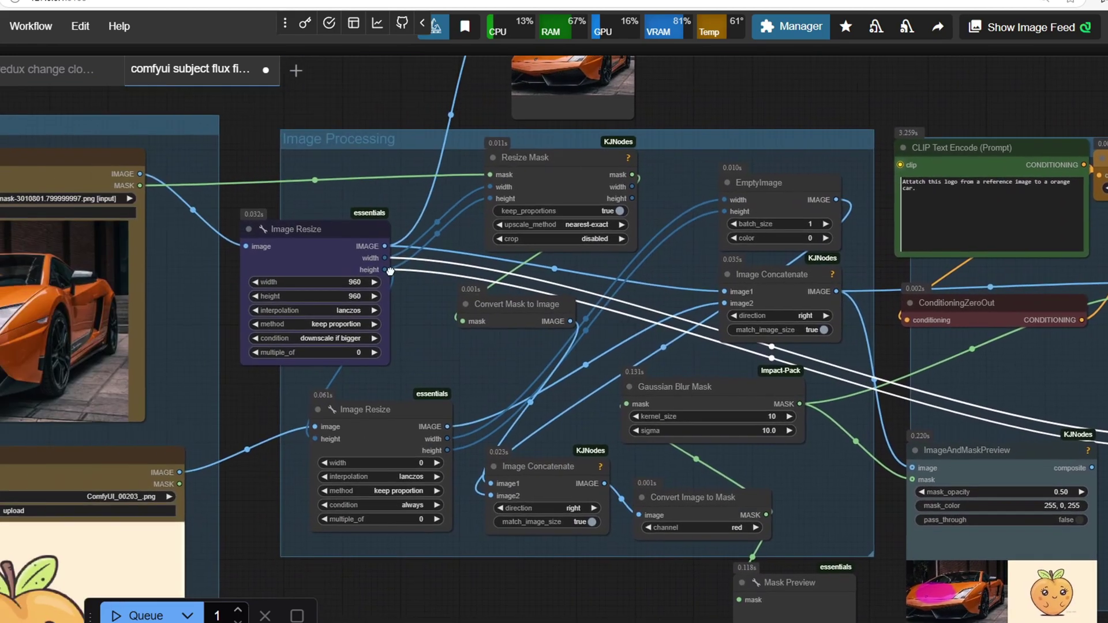
scroll(390, 271, right, 2)
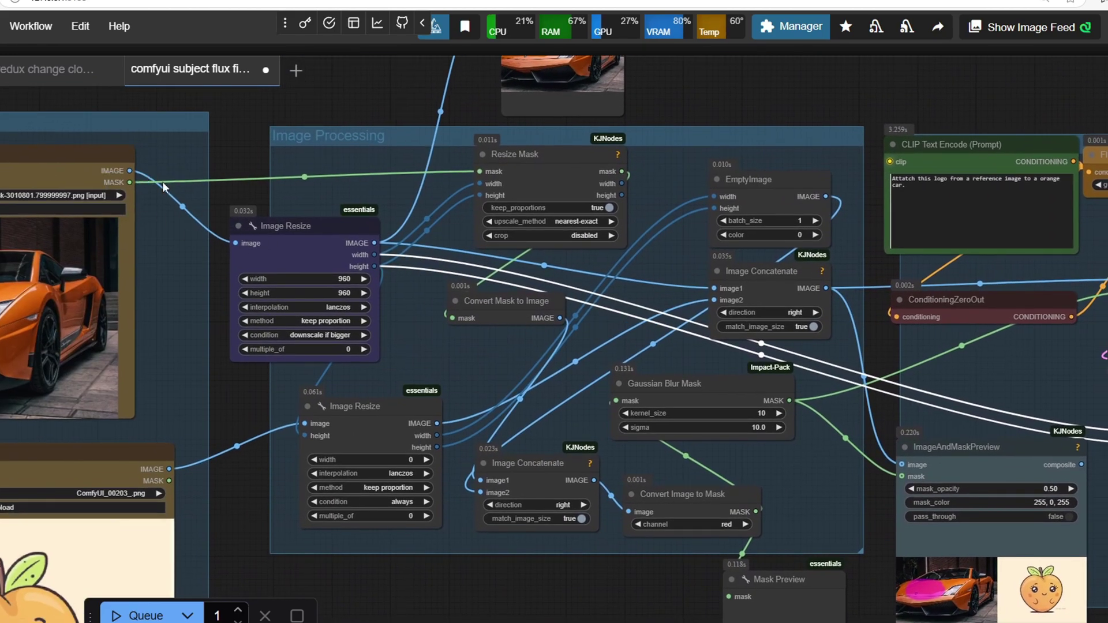
scroll(218, 236, left, 10)
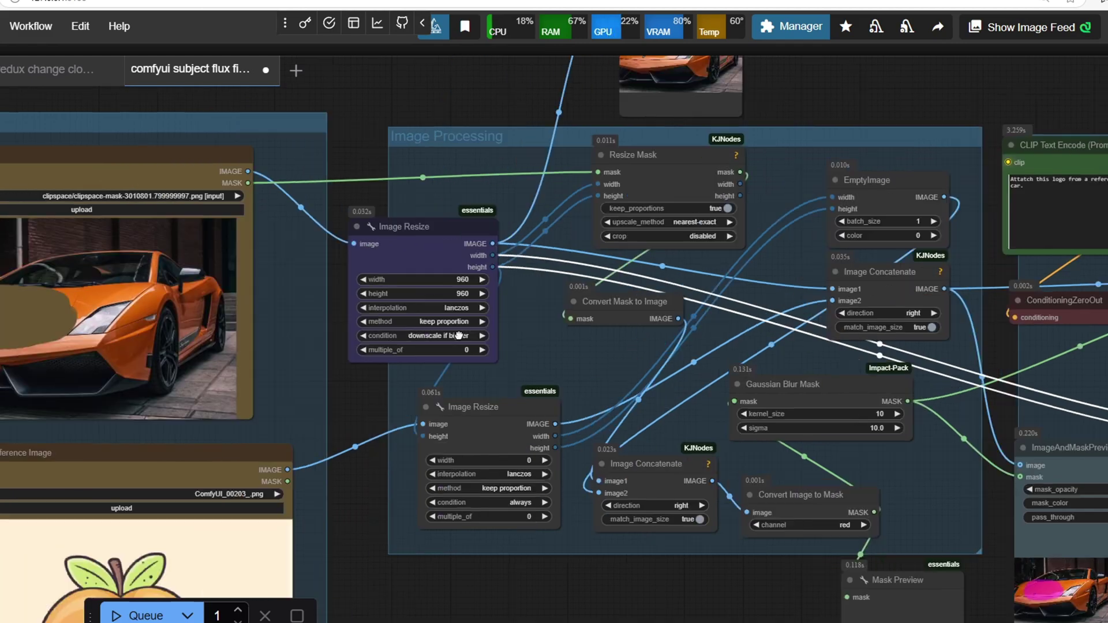
scroll(583, 408, right, 20)
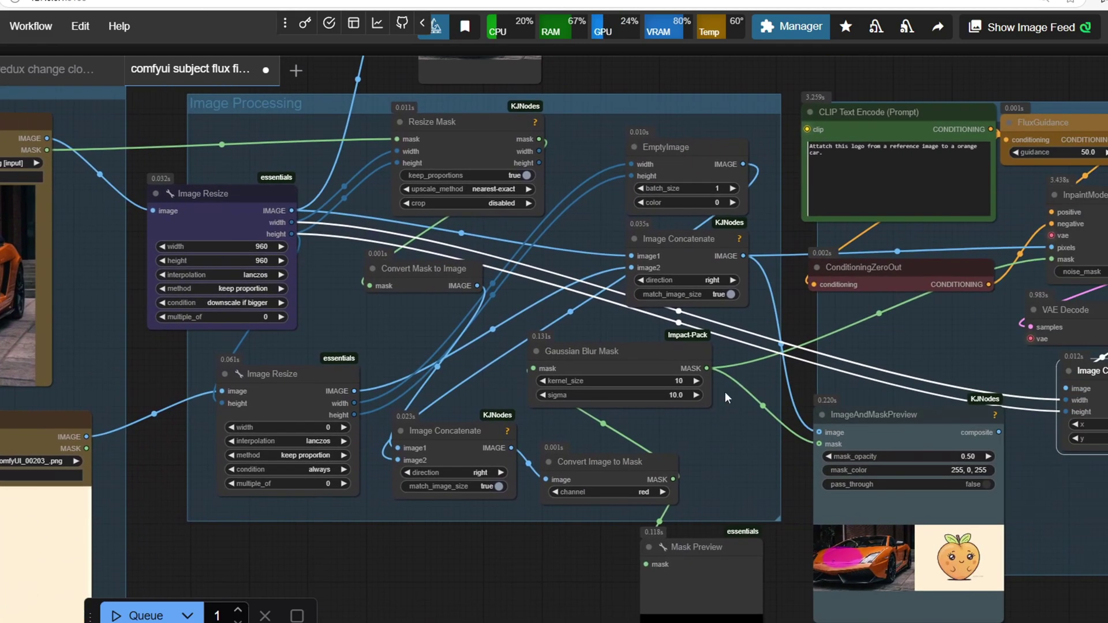
scroll(733, 316, right, 8)
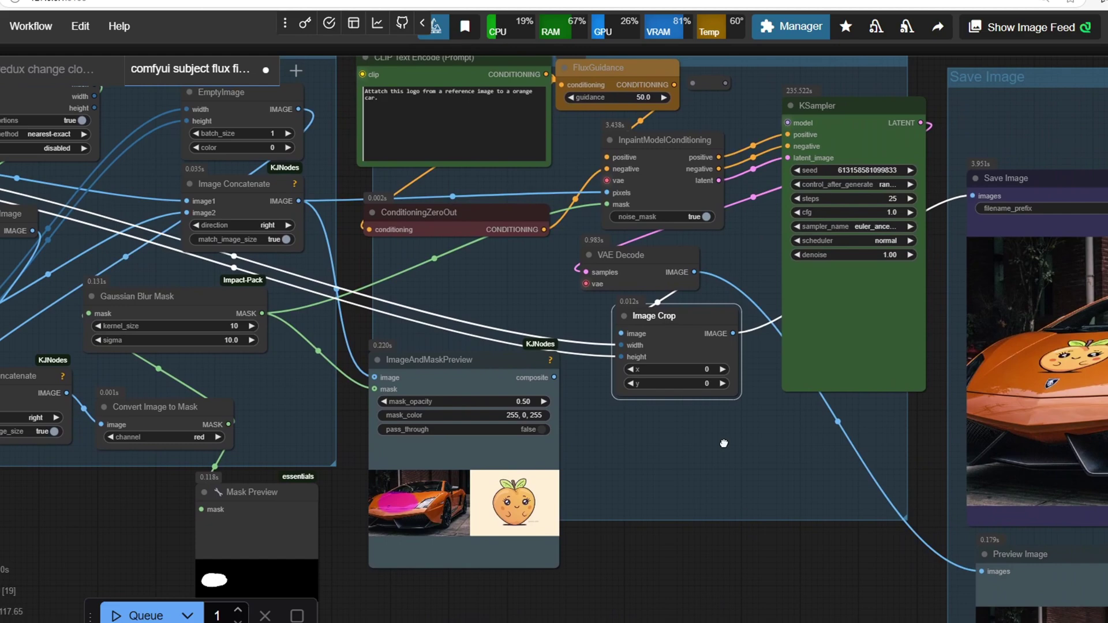
Step: Compare the cropped car in Save Image with the side-by-side Preview Image, and check the Image Crop node's connections
drag(891, 319, 732, 203)
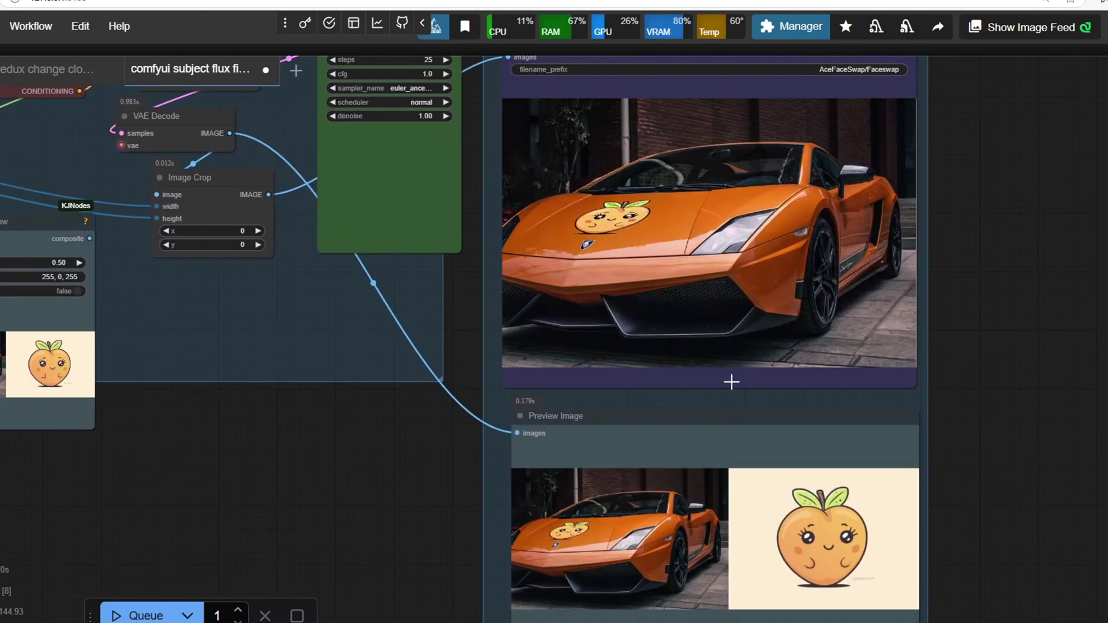
drag(685, 338, 658, 455)
drag(544, 366, 863, 421)
click(528, 377)
scroll(528, 377, up, 10)
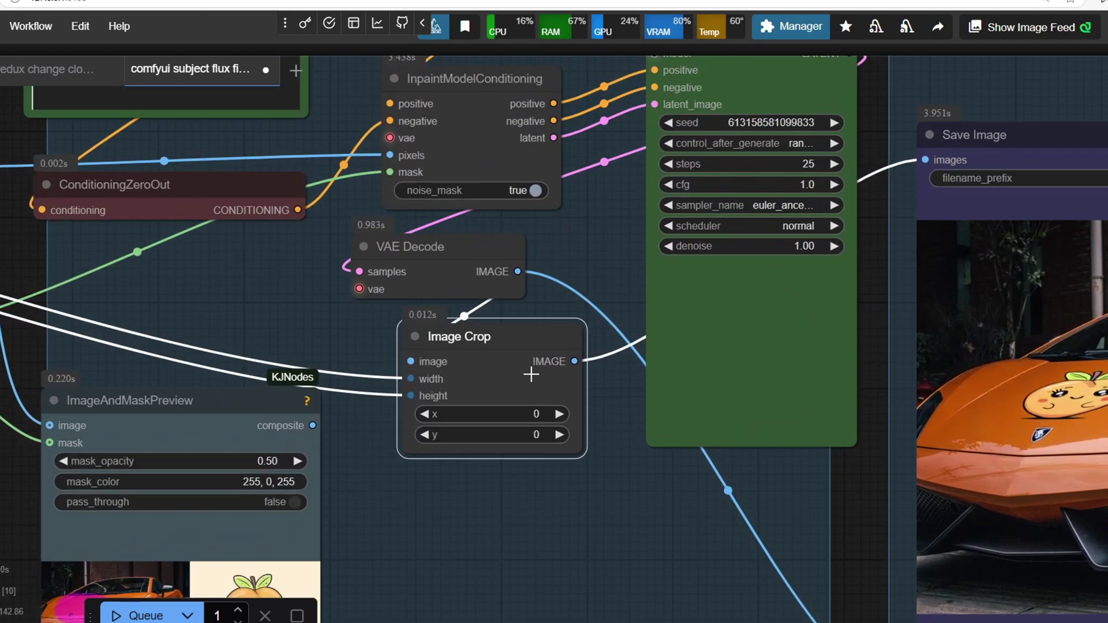
scroll(447, 356, down, 7)
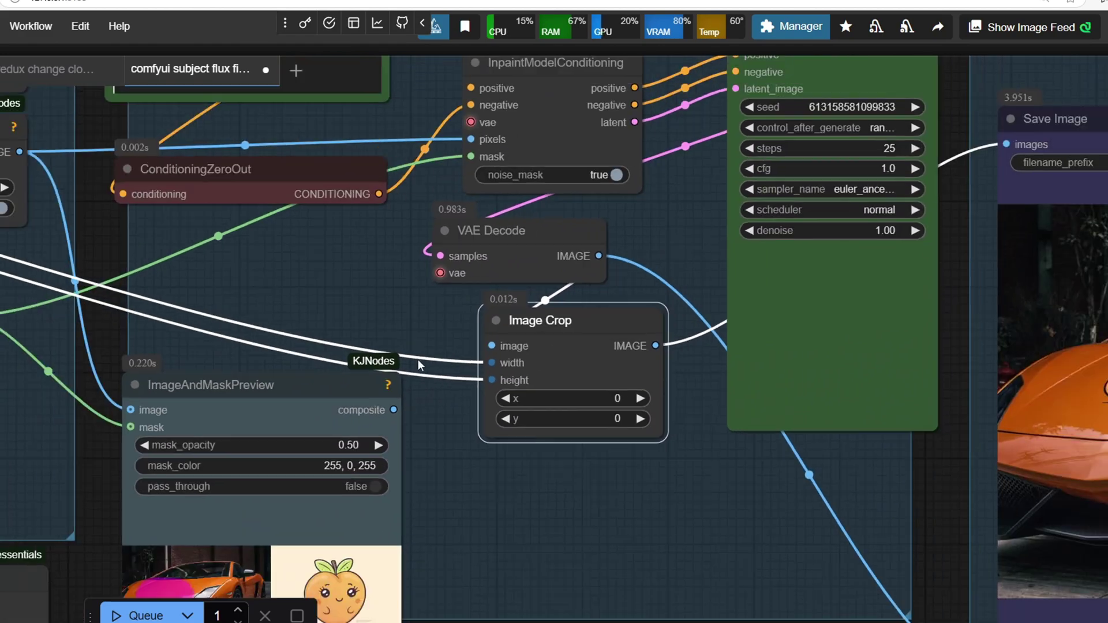
drag(414, 359, 744, 408)
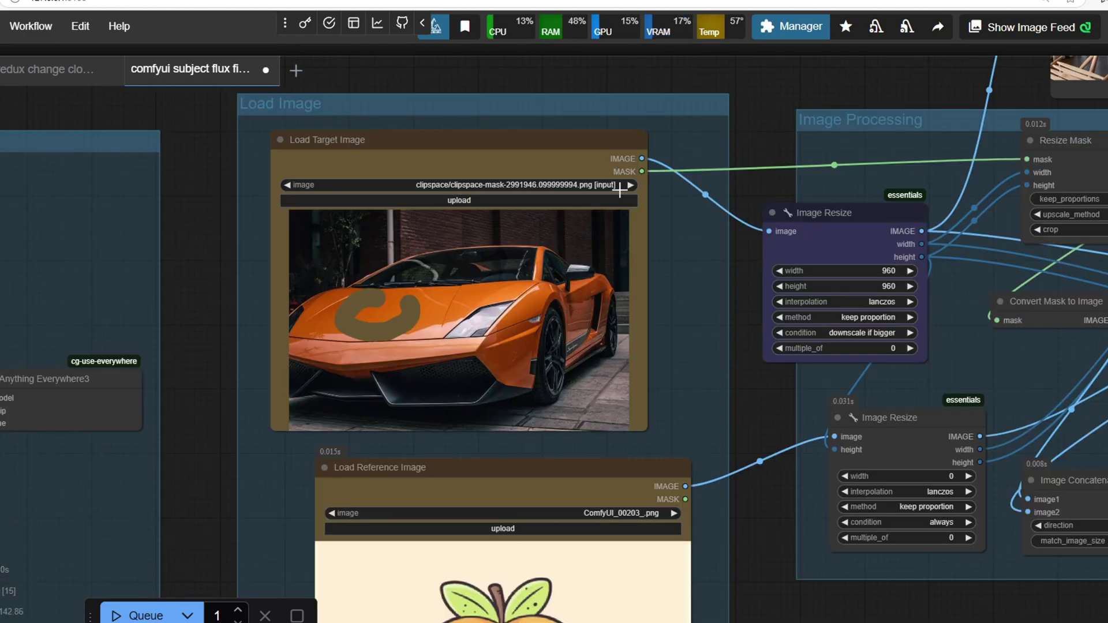
Step: Open the target car image in the MaskEditor, paint a solid oval mask over the hood and save it
scroll(635, 242, down, 5)
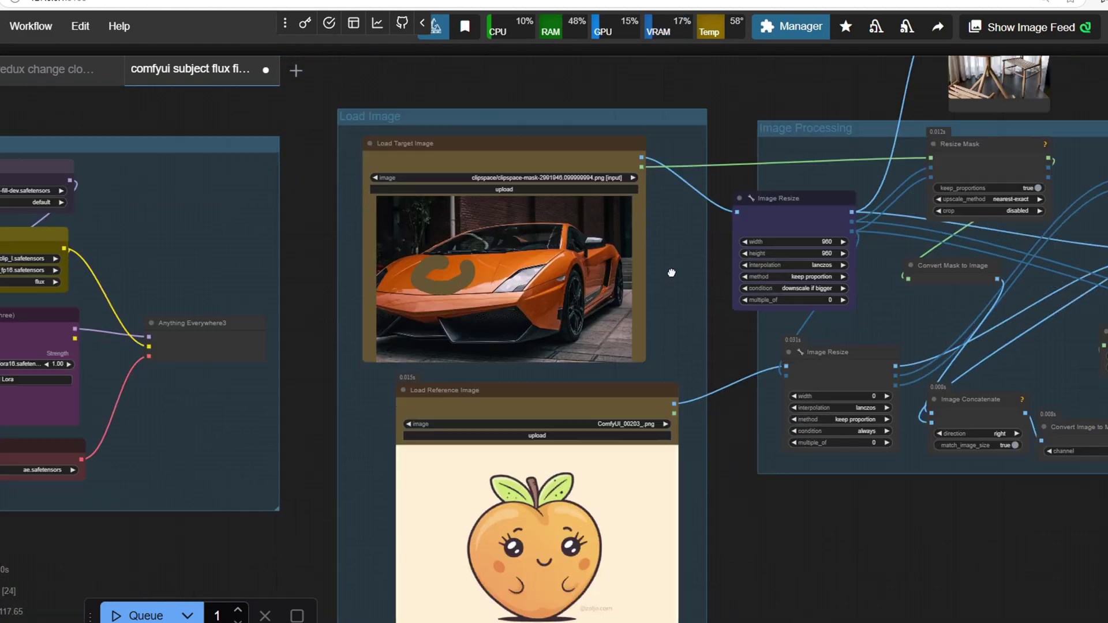
scroll(584, 219, up, 3)
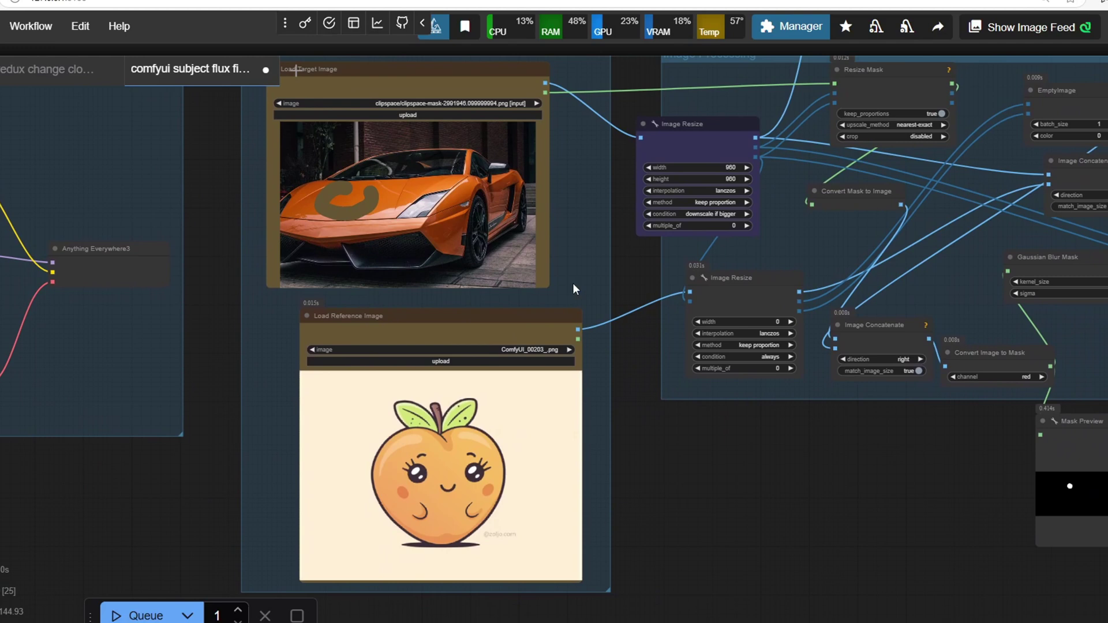
drag(573, 284, 660, 318)
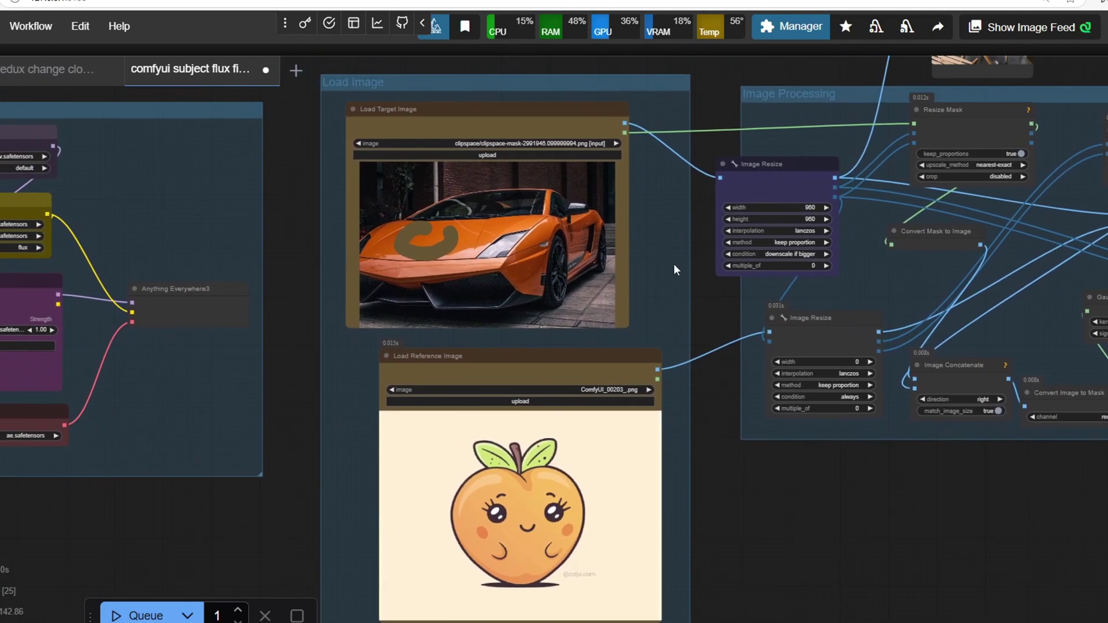
scroll(672, 262, up, 2)
right_click(500, 214)
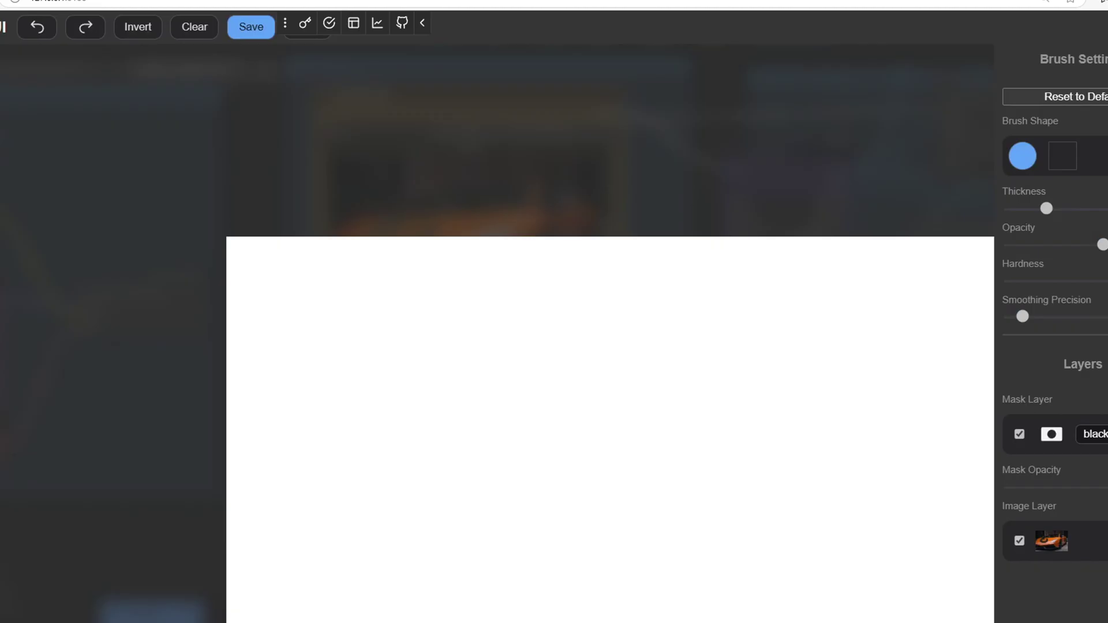
click(594, 587)
mouse_move(302, 290)
mouse_down()
mouse_move(254, 290)
mouse_move(333, 358)
mouse_move(386, 304)
mouse_move(253, 301)
mouse_move(295, 366)
mouse_move(418, 286)
mouse_move(297, 276)
mouse_move(395, 368)
mouse_move(395, 289)
mouse_move(325, 377)
mouse_move(296, 313)
mouse_move(270, 329)
mouse_up()
click(251, 26)
scroll(678, 356, down, 2)
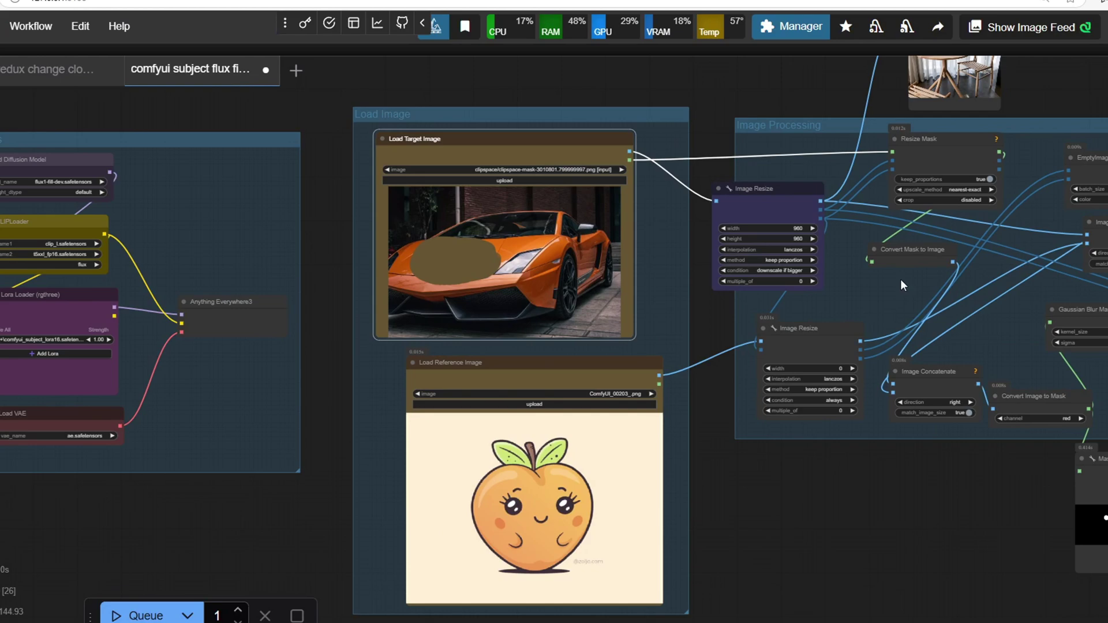
Step: Complete the prompt as "Attatch this logo from a reference image to a orange car." and queue the workflow
drag(773, 315, 422, 392)
drag(1018, 296, 608, 390)
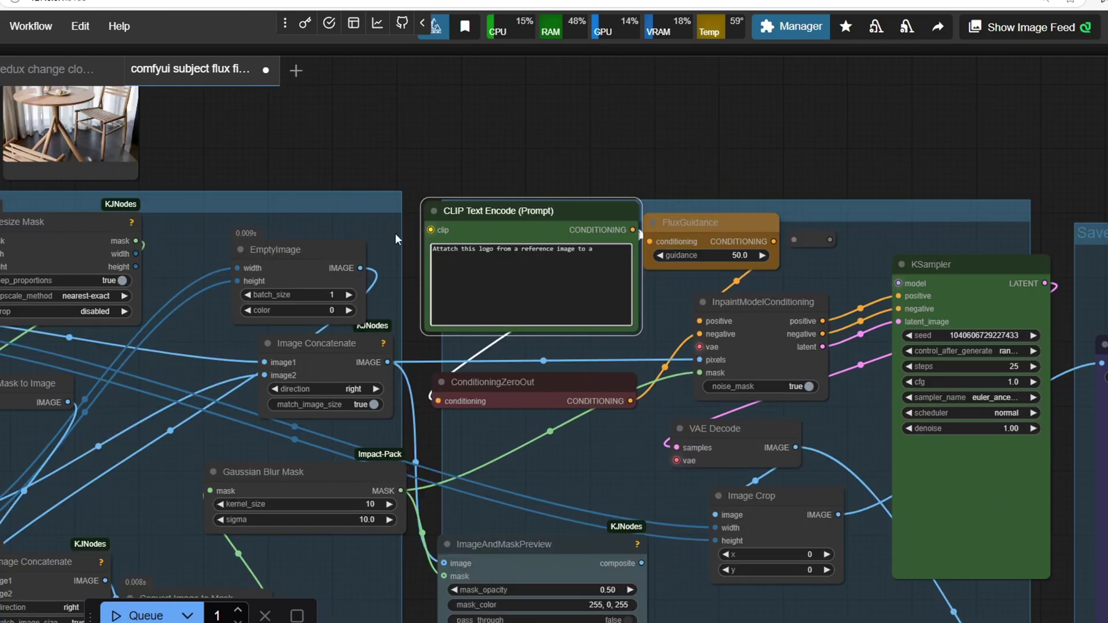
text(car.)
scroll(431, 349, down, 2)
click(132, 616)
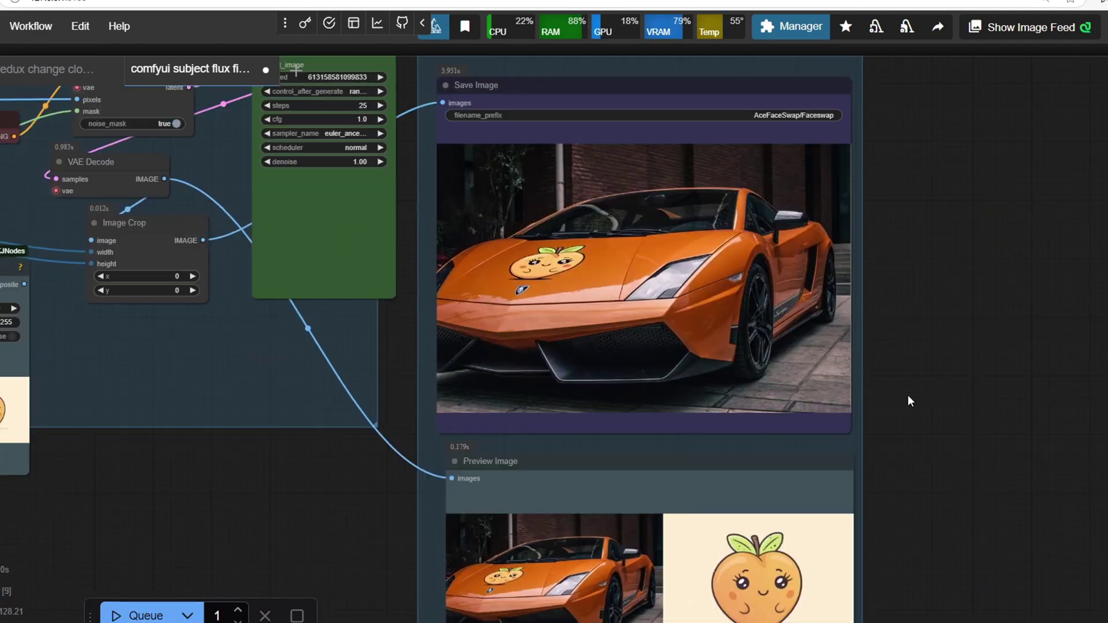
Step: Examine how the fruit logo is placed on the car hood in the Save Image and Preview Image outputs
drag(908, 394, 1038, 438)
scroll(763, 382, up, 2)
drag(763, 382, 862, 409)
scroll(538, 376, down, 2)
drag(536, 378, 354, 352)
scroll(787, 416, up, 4)
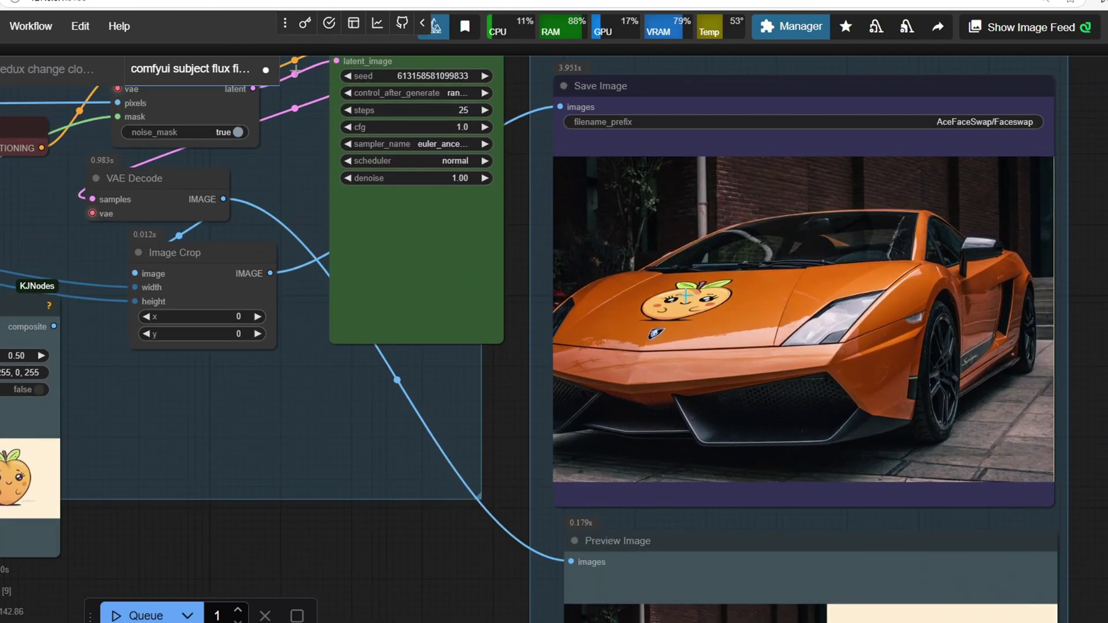
scroll(918, 441, down, 1)
drag(919, 441, 759, 364)
drag(766, 437, 718, 489)
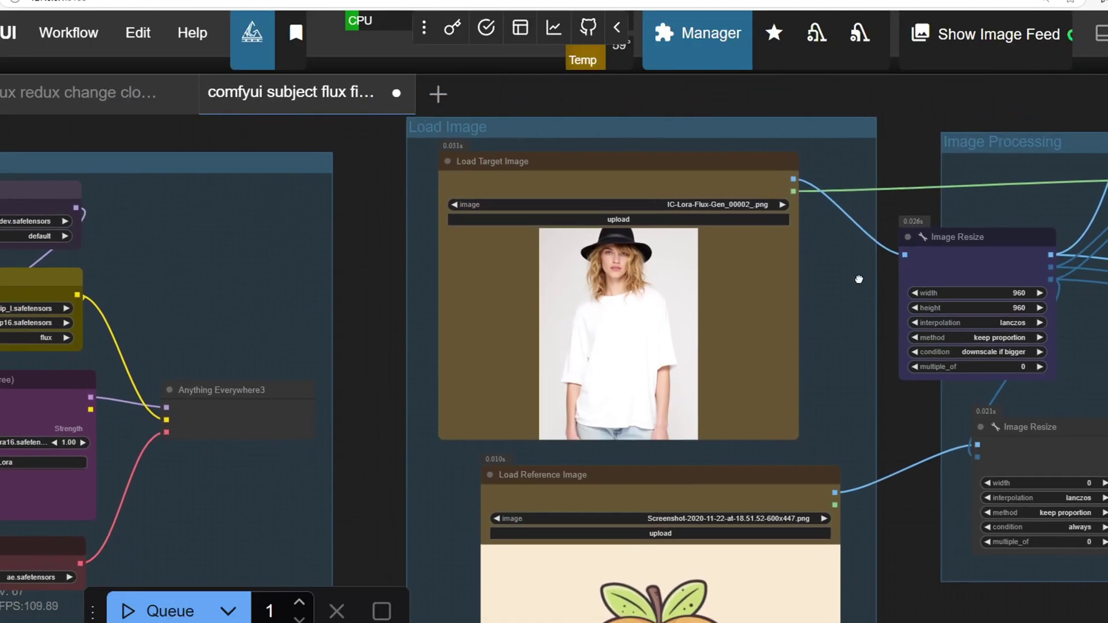
Step: Open the white T-shirt target image in the MaskEditor, paint a round mask on the shirt's front and save it
scroll(663, 292, up, 6)
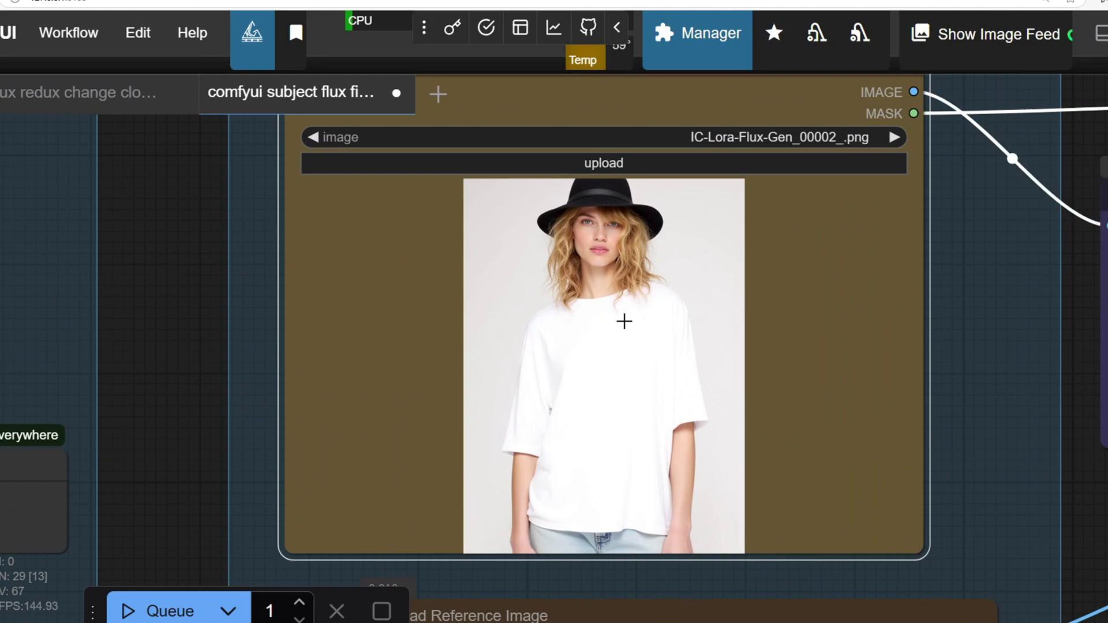
right_click(623, 340)
scroll(717, 469, down, 5)
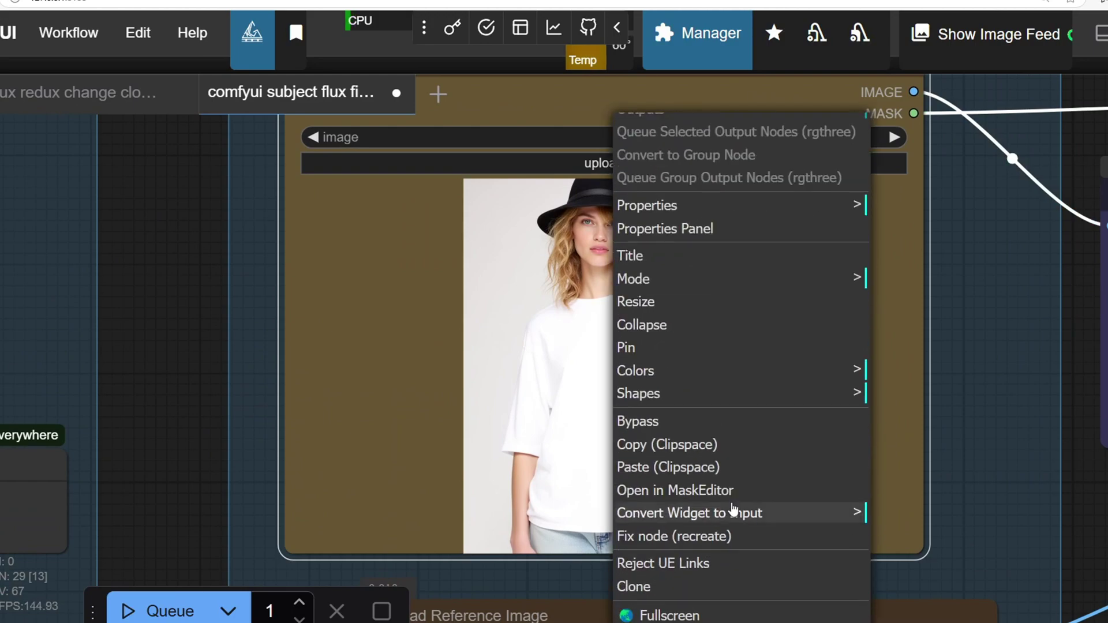
click(724, 495)
mouse_move(450, 337)
mouse_down()
mouse_move(423, 341)
mouse_move(450, 432)
mouse_up()
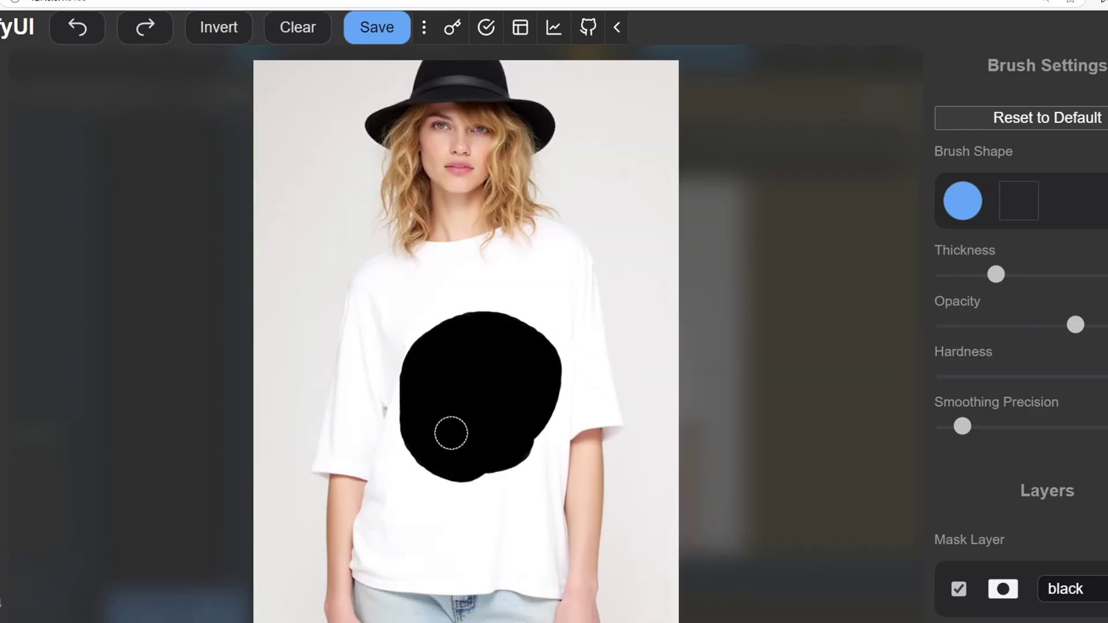
click(376, 28)
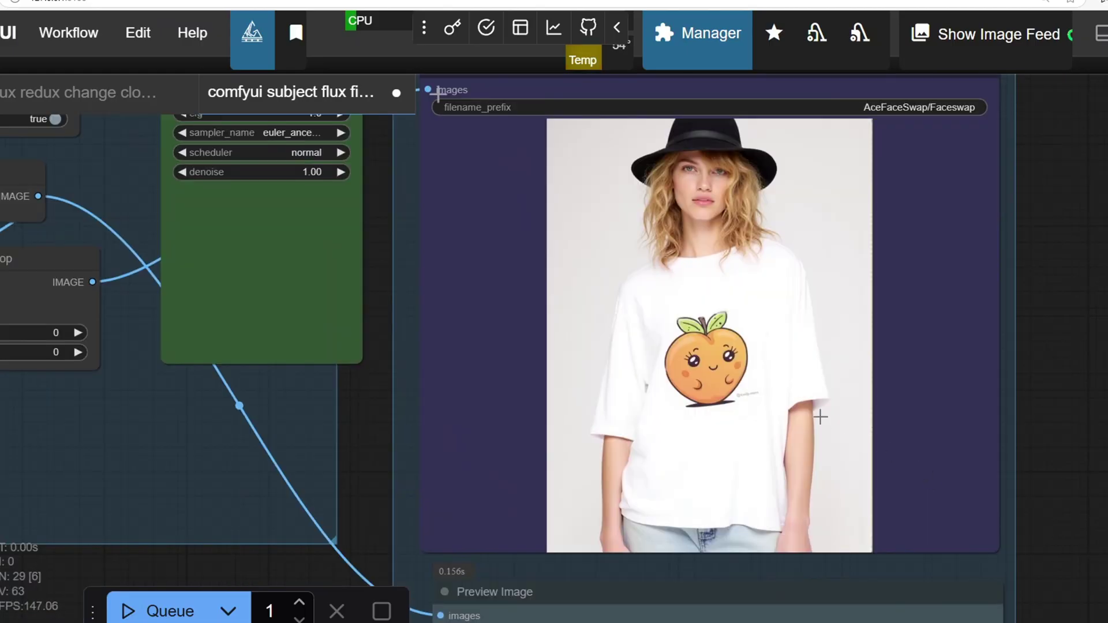
Step: Examine the fruit print on the T-shirt in Save Image and compare it with the reference in Preview Image
scroll(762, 397, down, 6)
scroll(667, 184, up, 4)
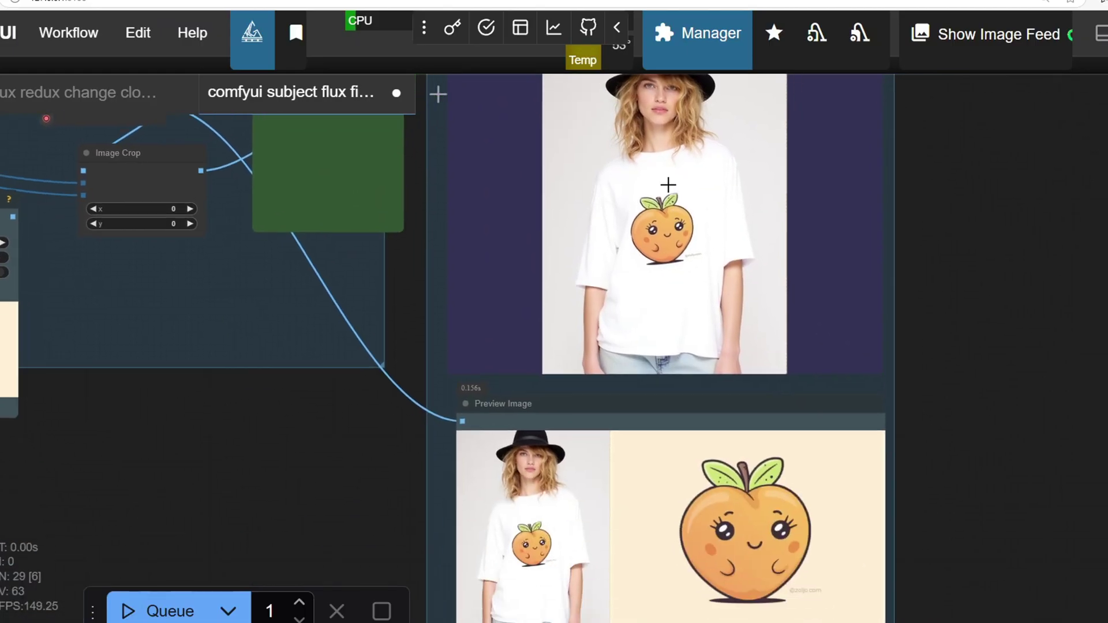
scroll(389, 298, down, 1)
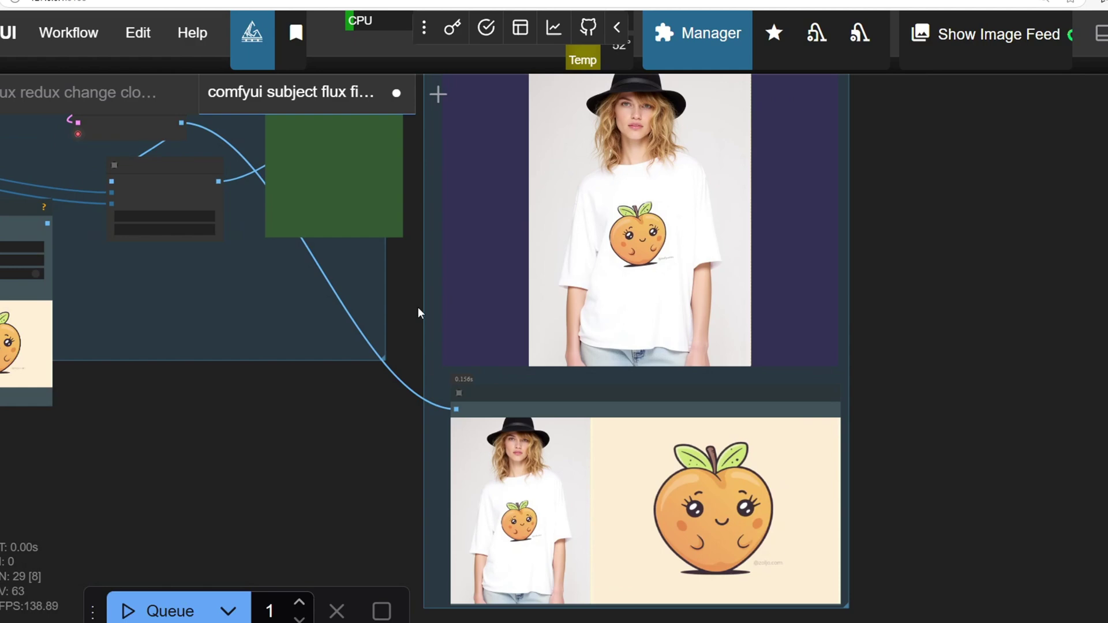
drag(419, 312, 528, 339)
scroll(818, 279, up, 4)
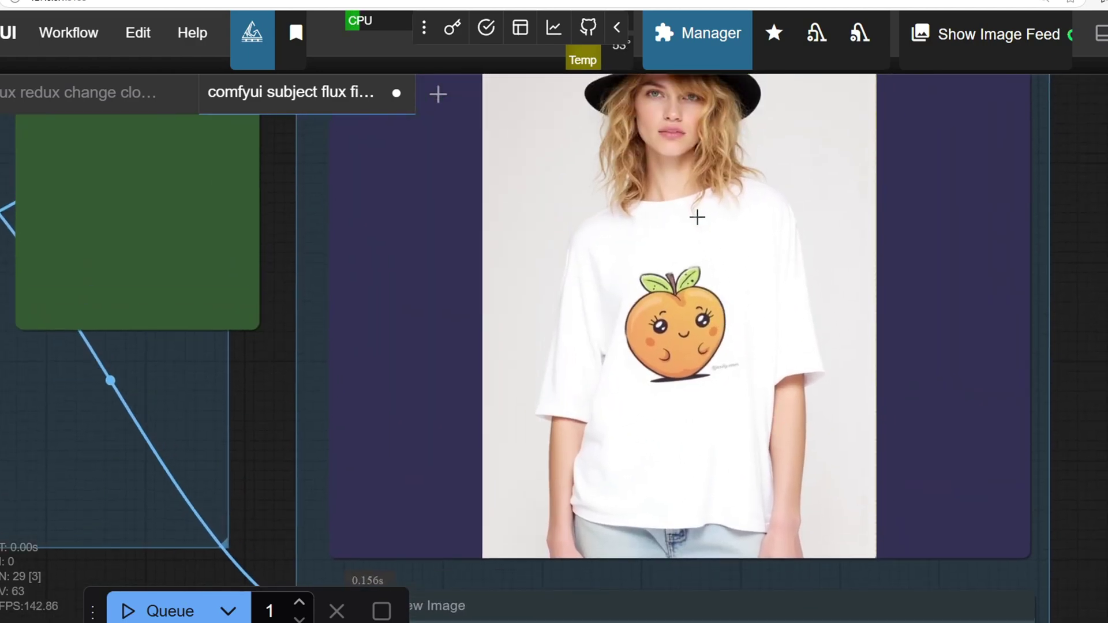
scroll(762, 471, down, 3)
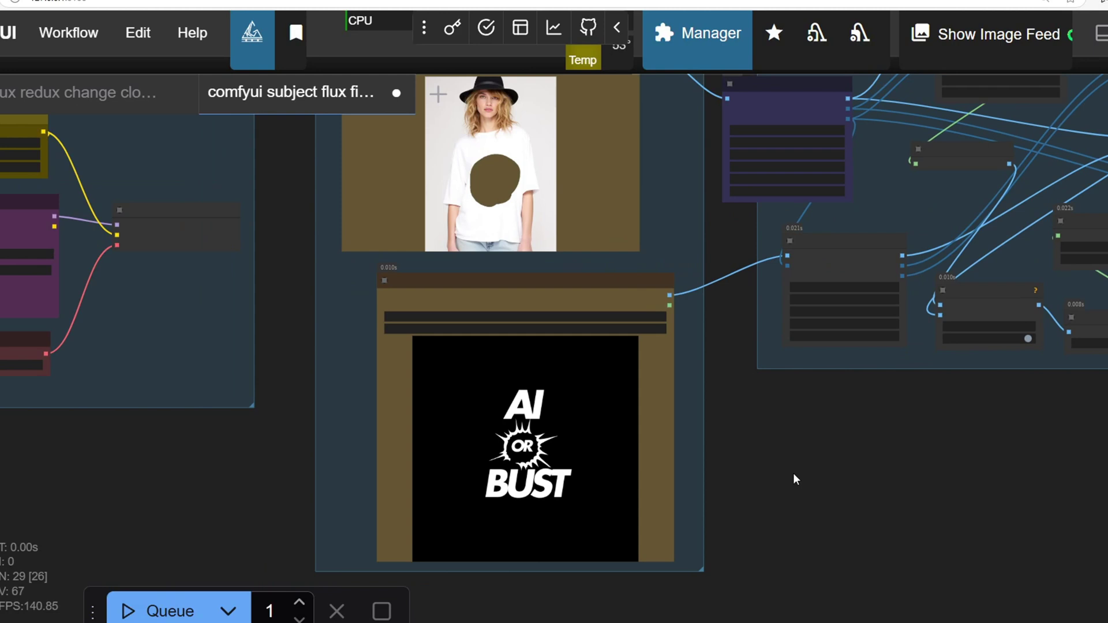
Step: Examine the white AI OR BUST reference logo, the masked T-shirt and the resulting print in Save Image
drag(795, 479, 868, 481)
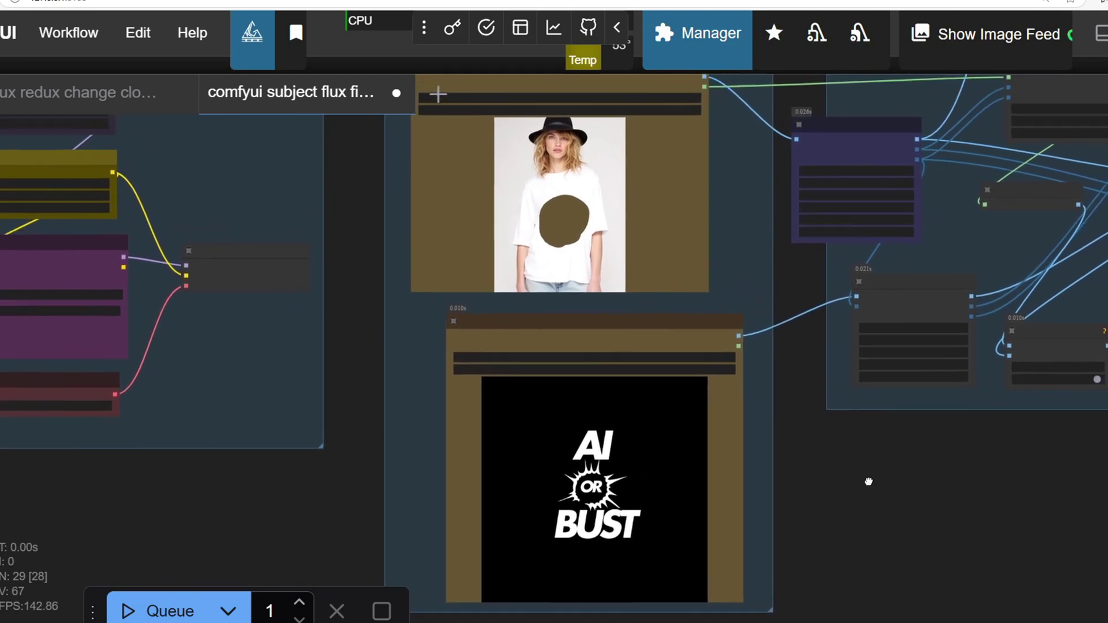
scroll(758, 435, up, 2)
drag(744, 412, 749, 440)
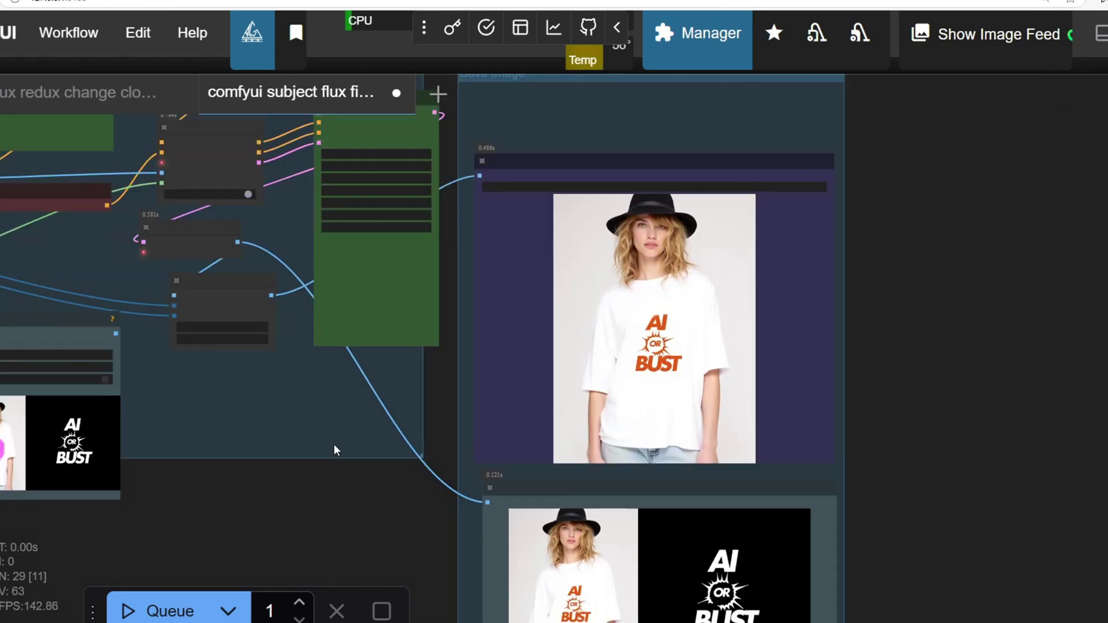
scroll(416, 389, up, 3)
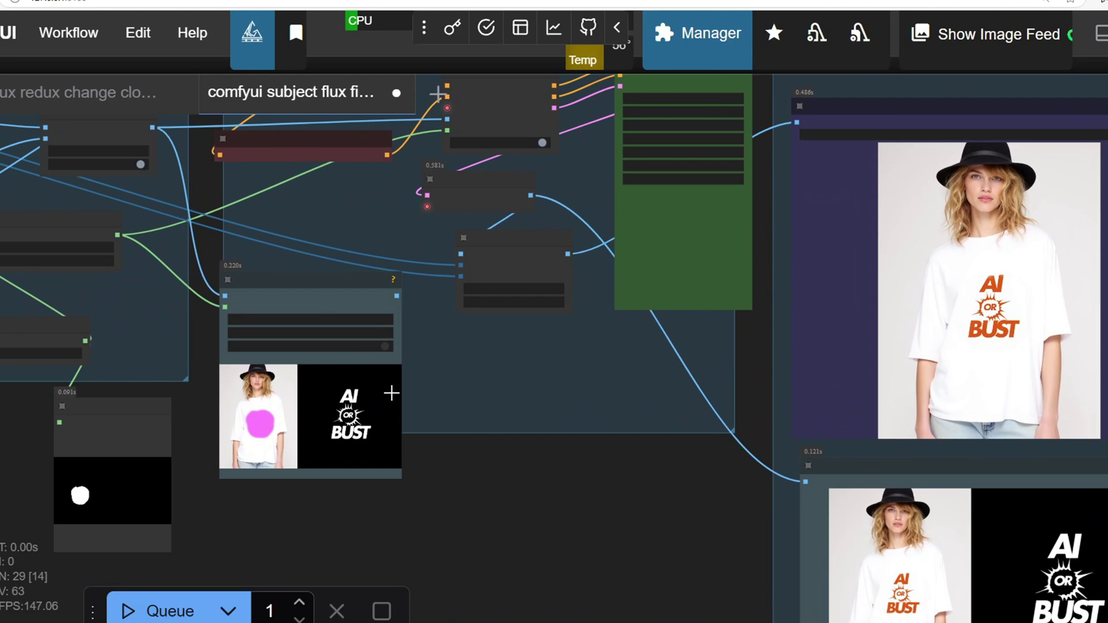
mouse_move(441, 427)
mouse_down()
mouse_move(549, 460)
mouse_move(316, 437)
mouse_up()
drag(603, 421, 375, 393)
scroll(794, 414, up, 3)
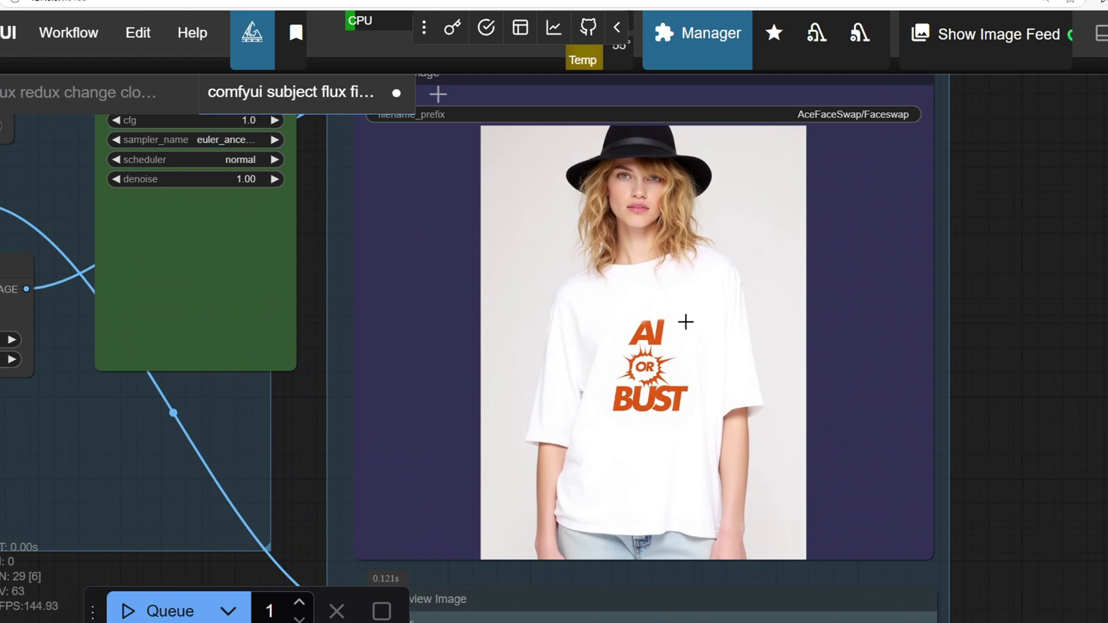
drag(685, 322, 666, 302)
Step: Change the prompt to "Attatch this logo from a reference image as a black text." and queue the workflow
drag(724, 369, 642, 202)
mouse_move(714, 302)
mouse_down()
mouse_move(739, 217)
mouse_move(878, 374)
mouse_move(875, 487)
mouse_up()
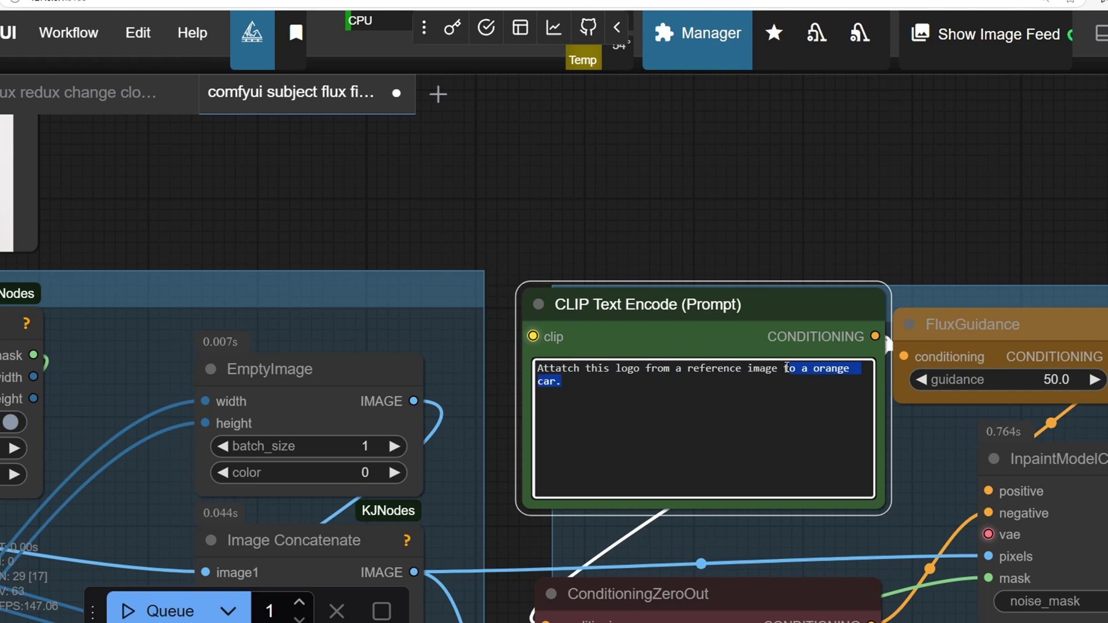
text(as a)
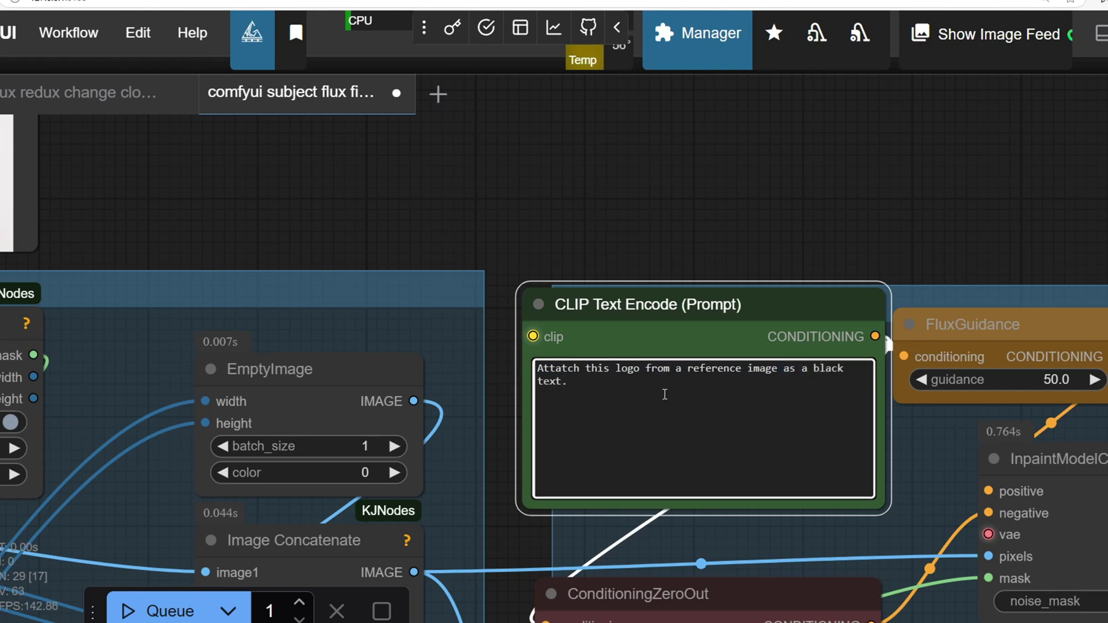
drag(664, 394, 521, 350)
click(736, 232)
triple_click(811, 369)
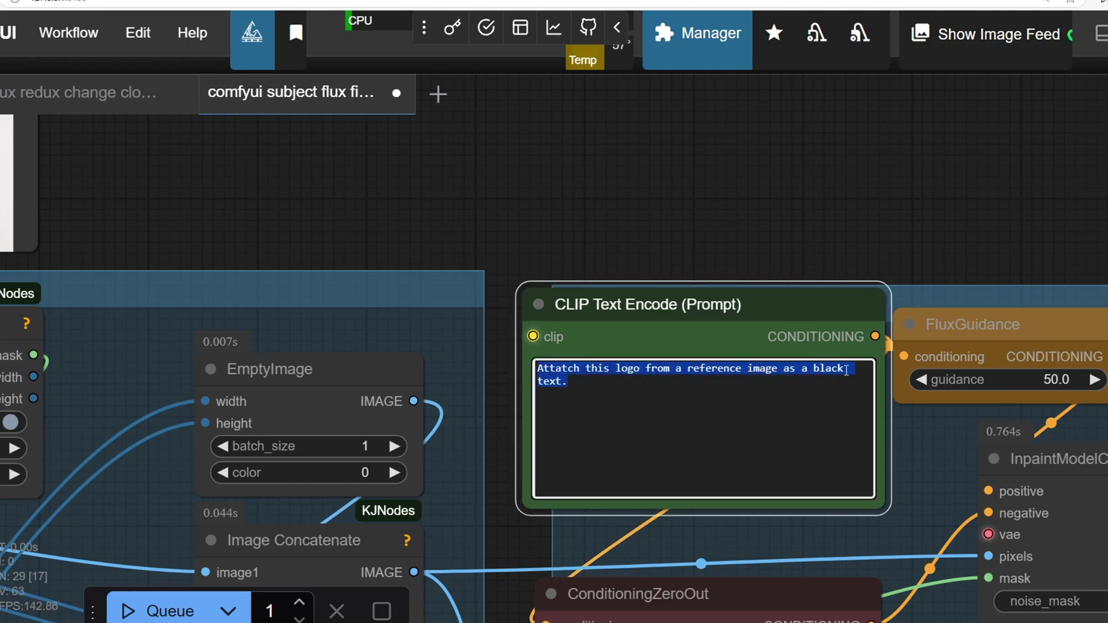
click(848, 369)
click(158, 607)
Step: Examine the logo print on the T-shirt in Save Image and compare it with the reference in Preview Image
scroll(667, 309, down, 3)
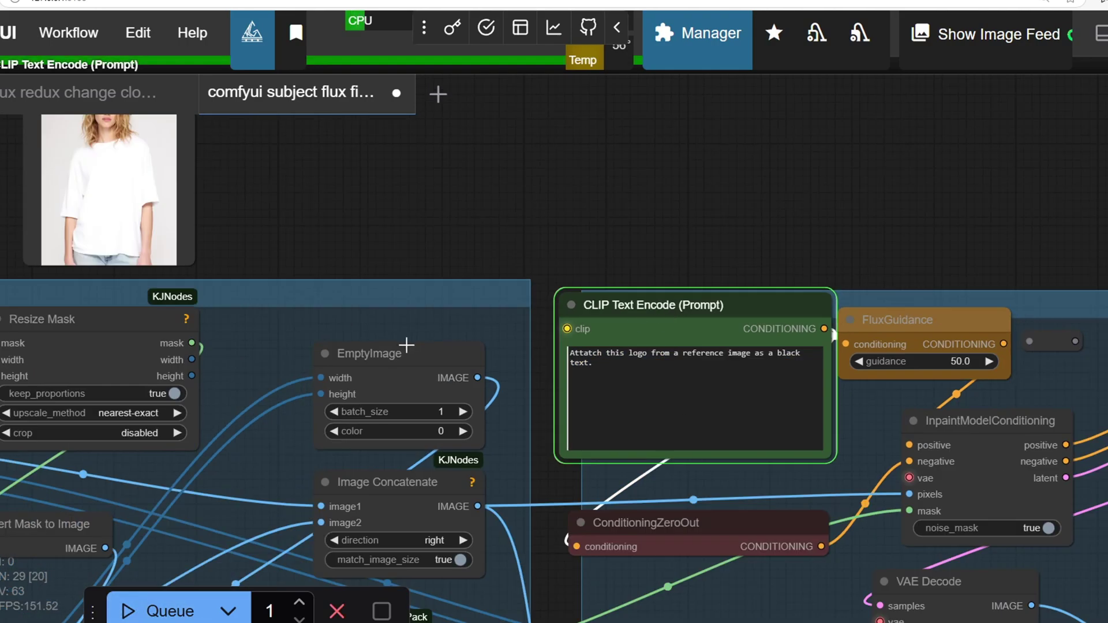
scroll(600, 260, down, 2)
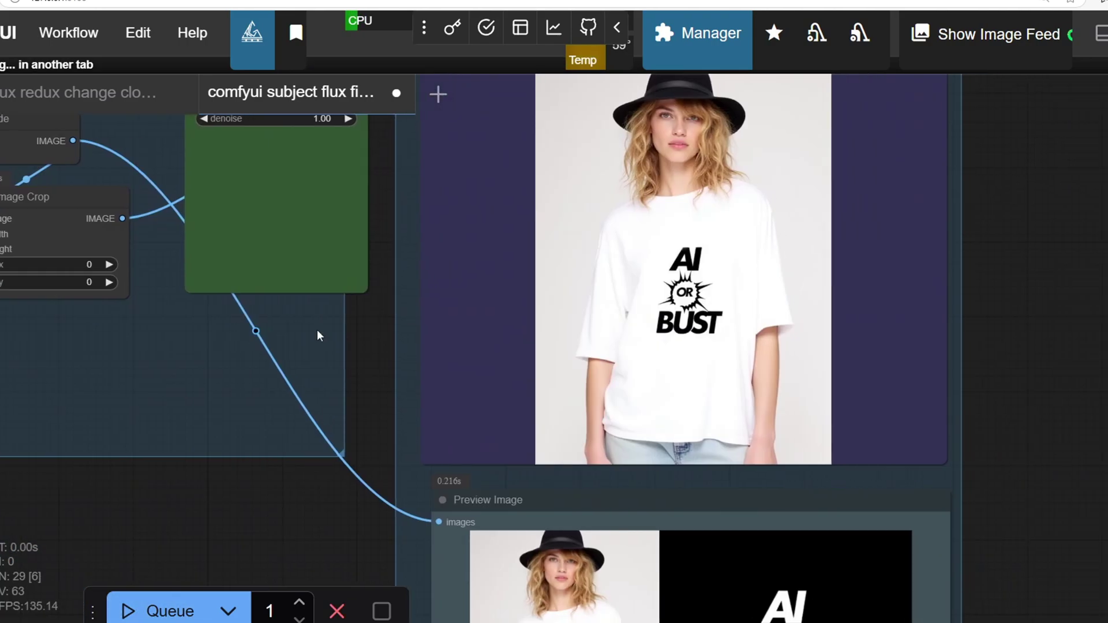
scroll(611, 371, up, 2)
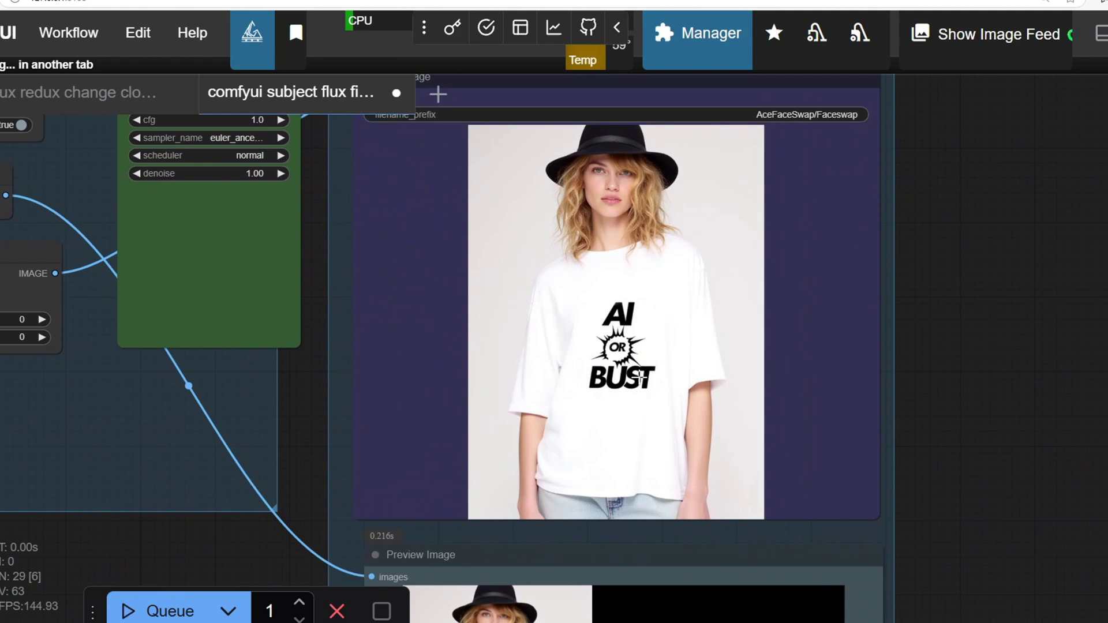
scroll(639, 375, up, 1)
scroll(653, 387, down, 1)
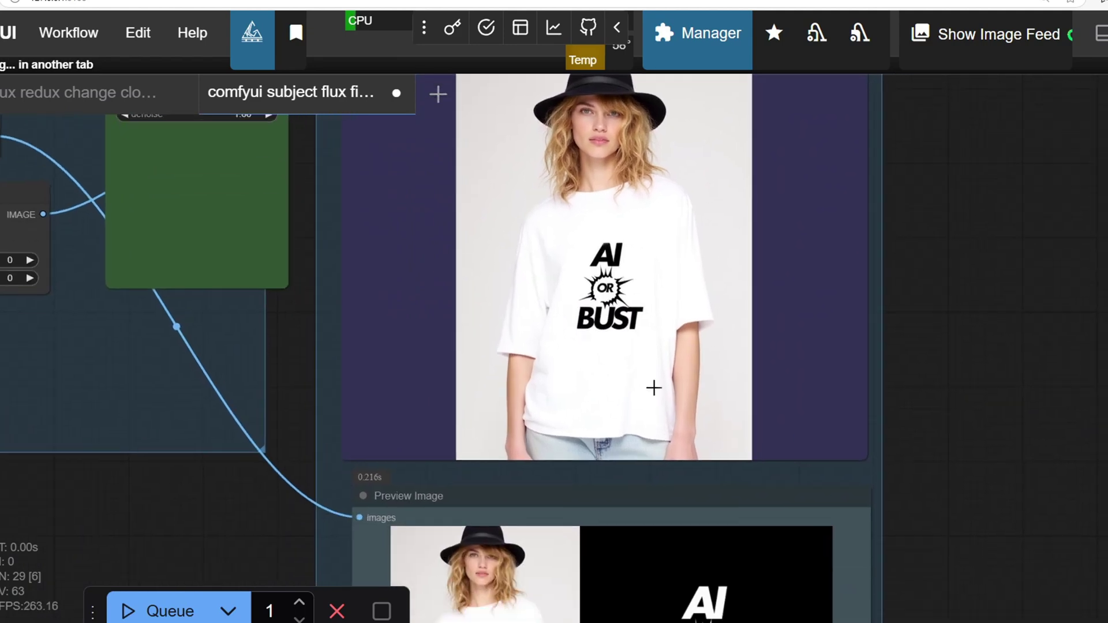
scroll(676, 372, down, 2)
drag(677, 374, 681, 287)
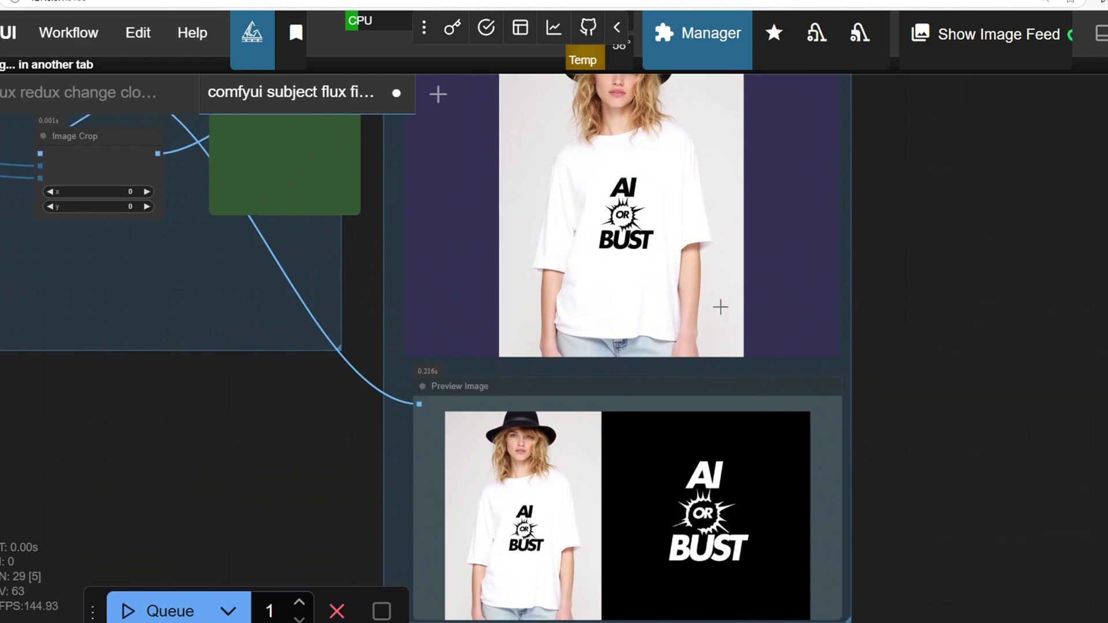
drag(705, 276, 692, 254)
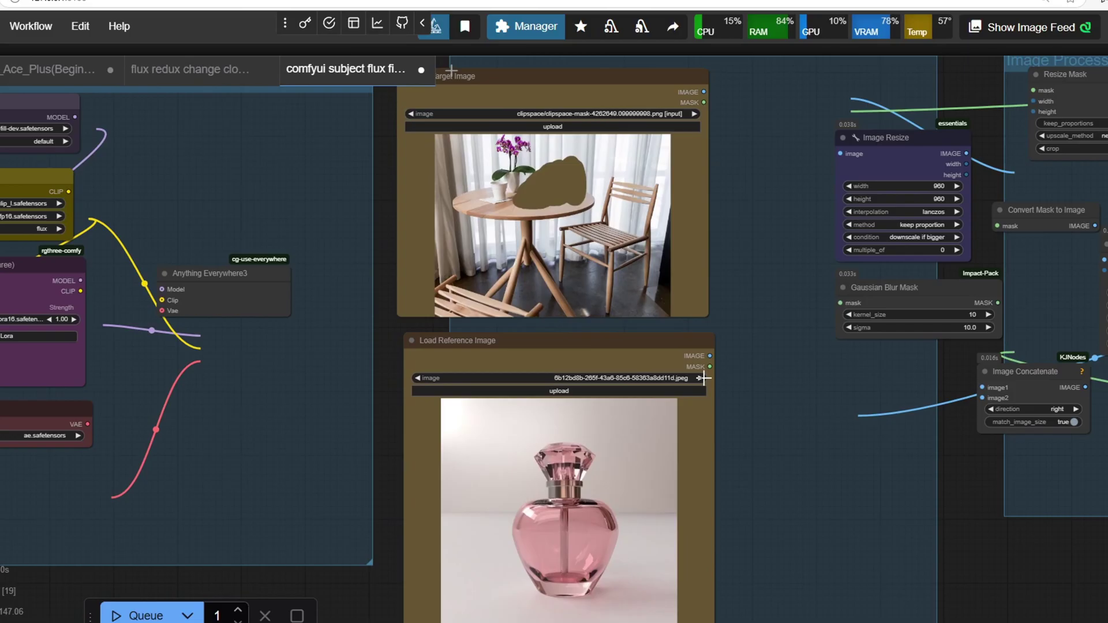
Step: Examine the perfume bottle reference, the masked table image and the bottle placed on the table in Save Image
scroll(704, 378, up, 1)
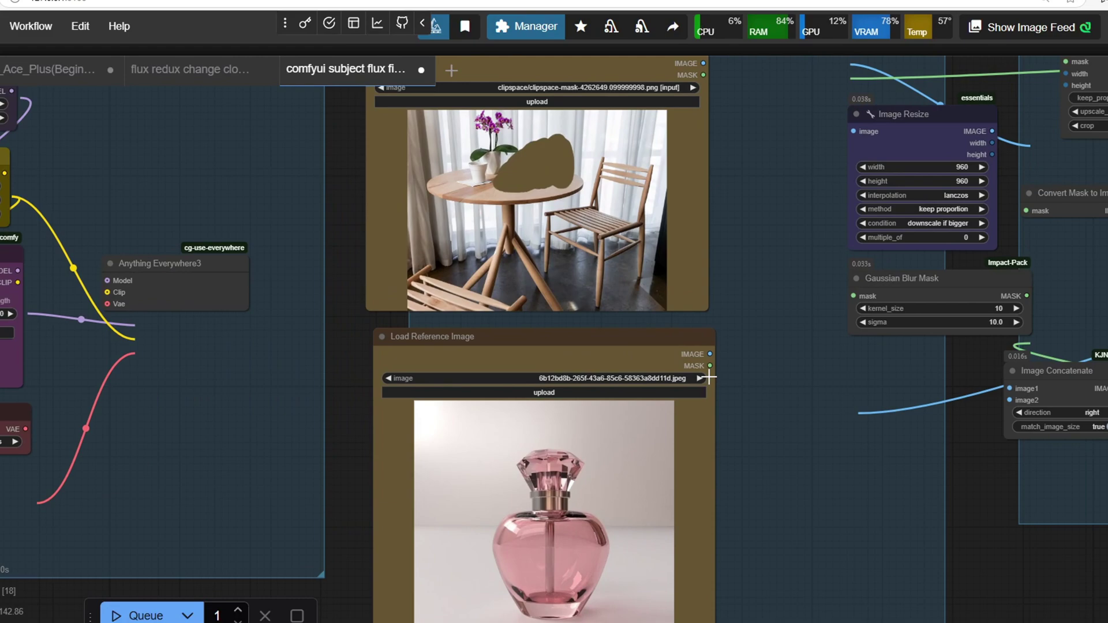
drag(732, 400, 723, 456)
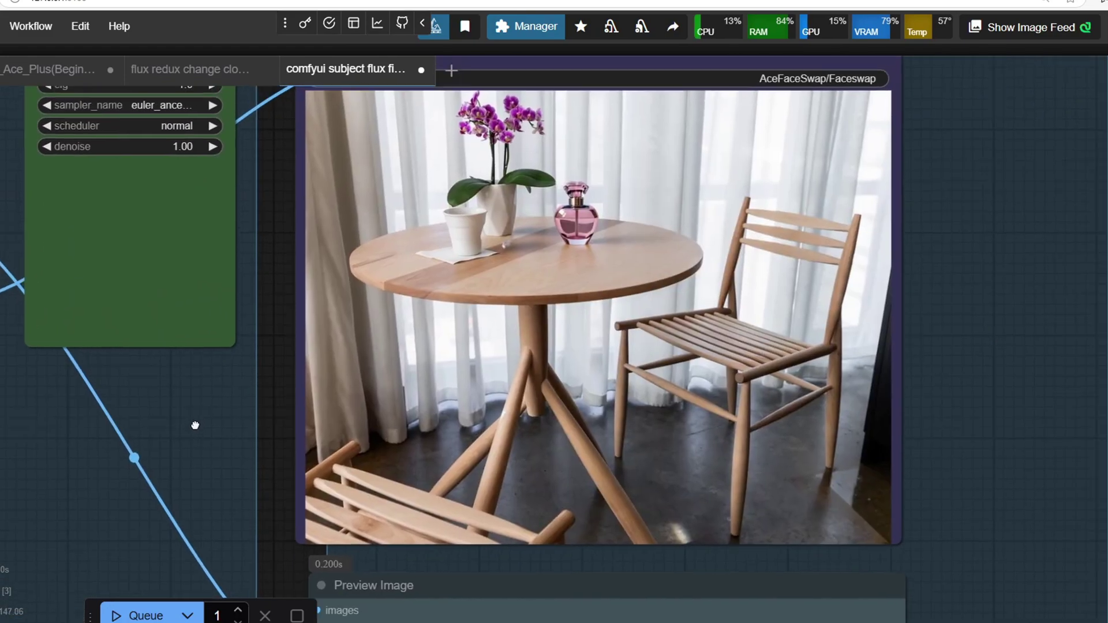
scroll(563, 173, up, 5)
scroll(557, 274, down, 4)
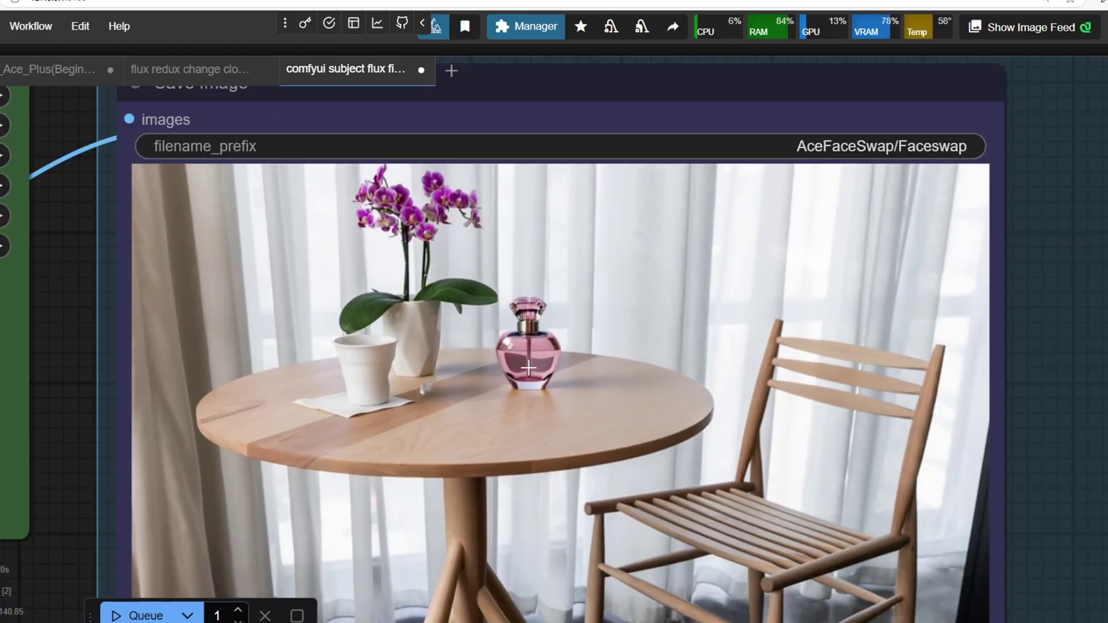
scroll(524, 365, up, 4)
scroll(525, 364, down, 7)
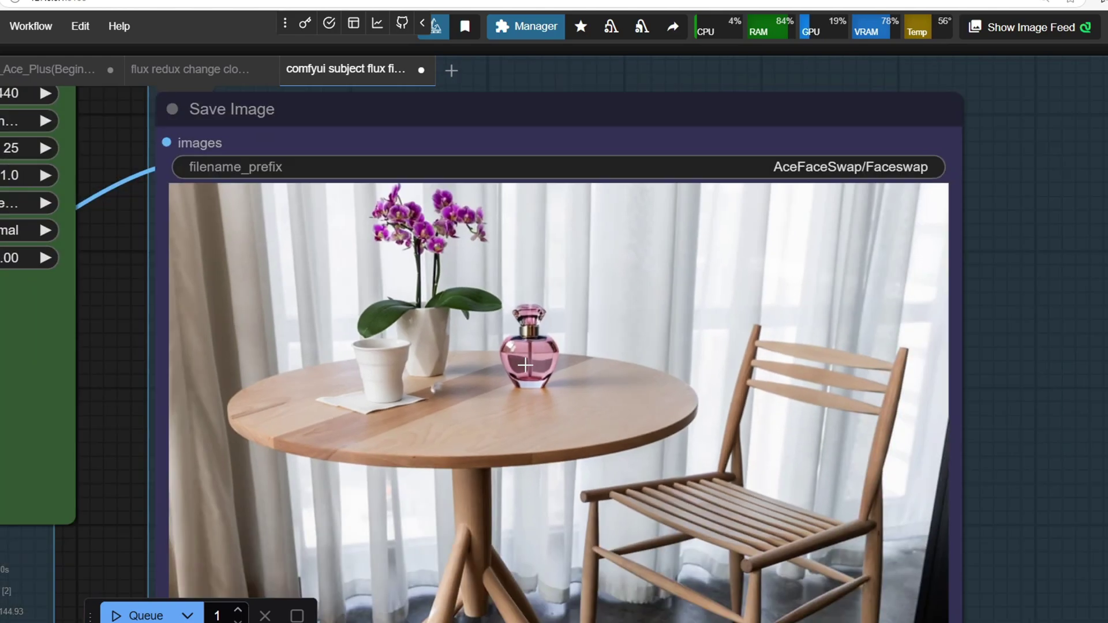
drag(525, 365, 592, 301)
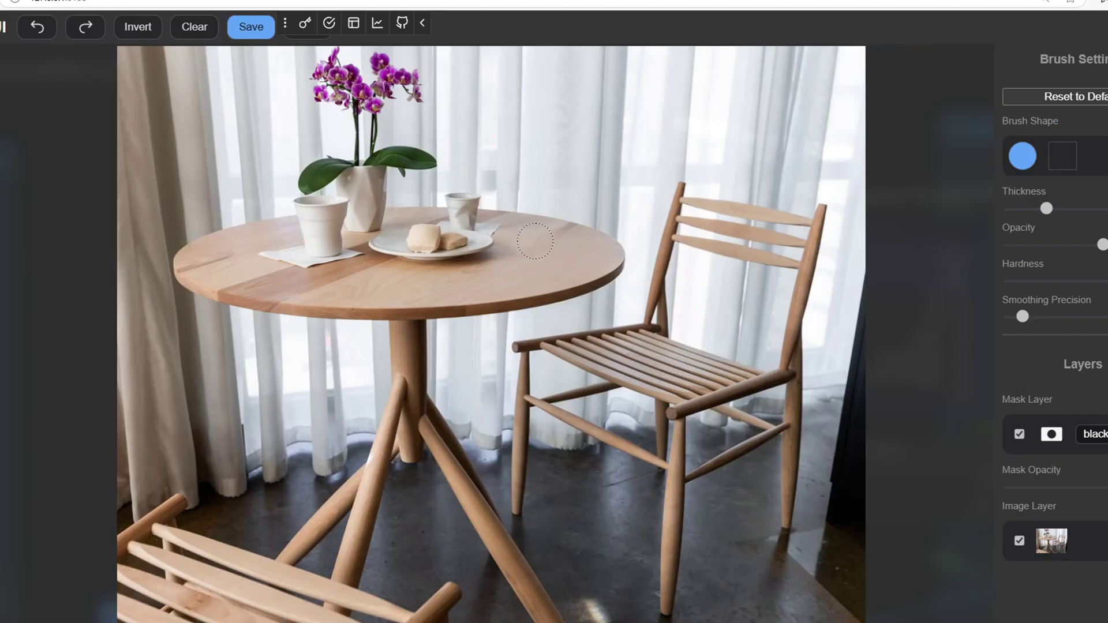
Step: Paint and save a small round mask on the tabletop to the right of the plate, and queue the workflow
mouse_move(544, 206)
mouse_down()
mouse_move(514, 191)
mouse_move(545, 259)
mouse_move(605, 214)
mouse_move(549, 166)
mouse_move(580, 249)
mouse_move(543, 181)
mouse_move(593, 222)
mouse_move(552, 224)
mouse_up()
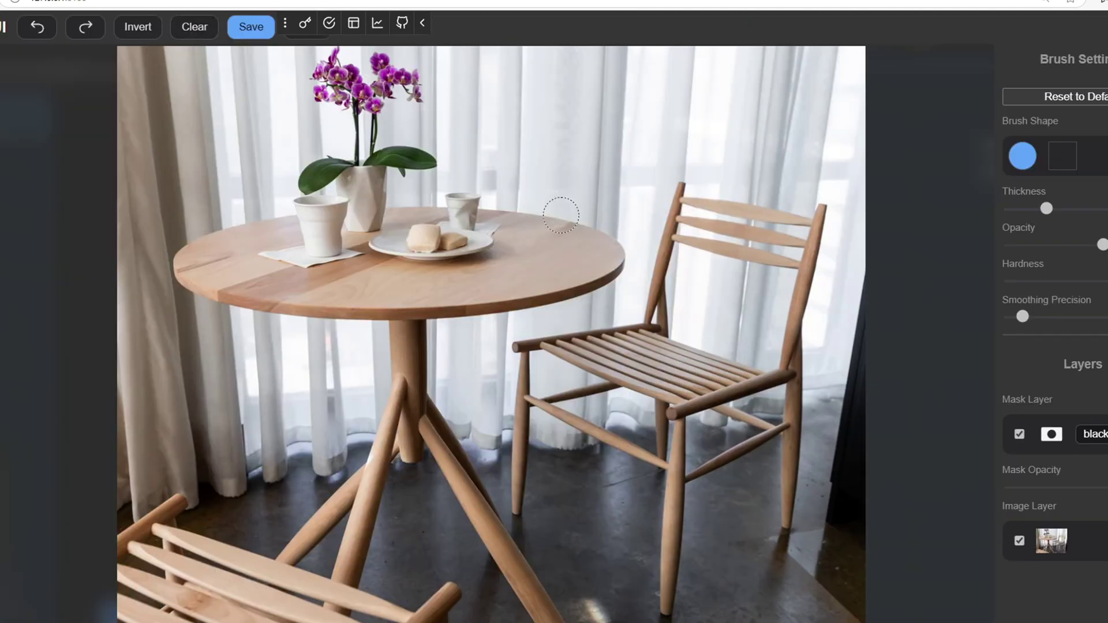
drag(560, 214, 560, 239)
click(251, 26)
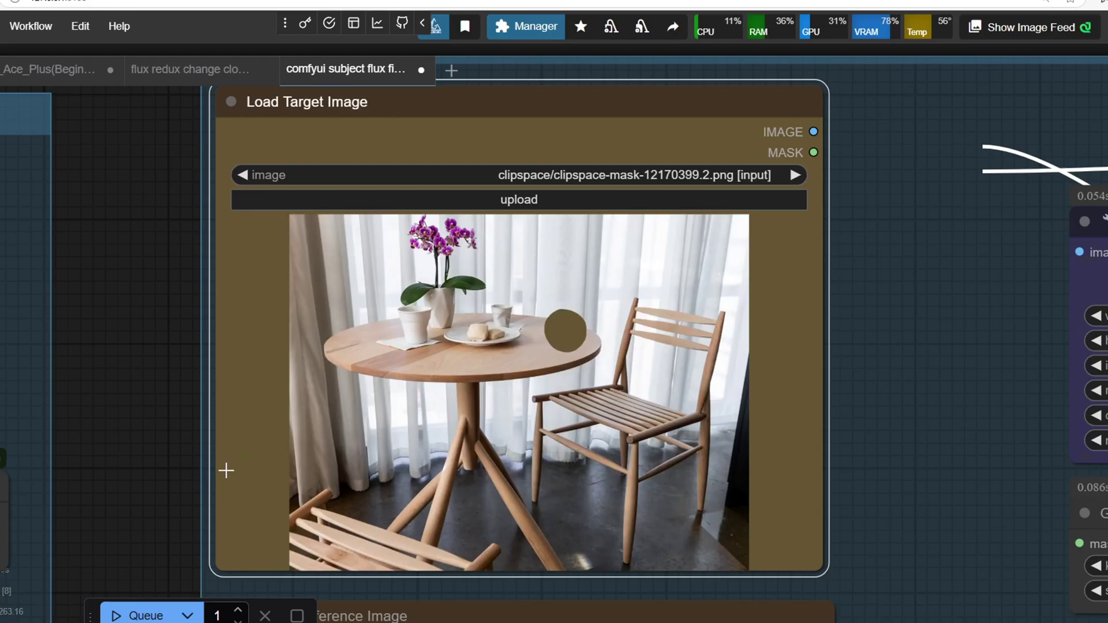
click(145, 615)
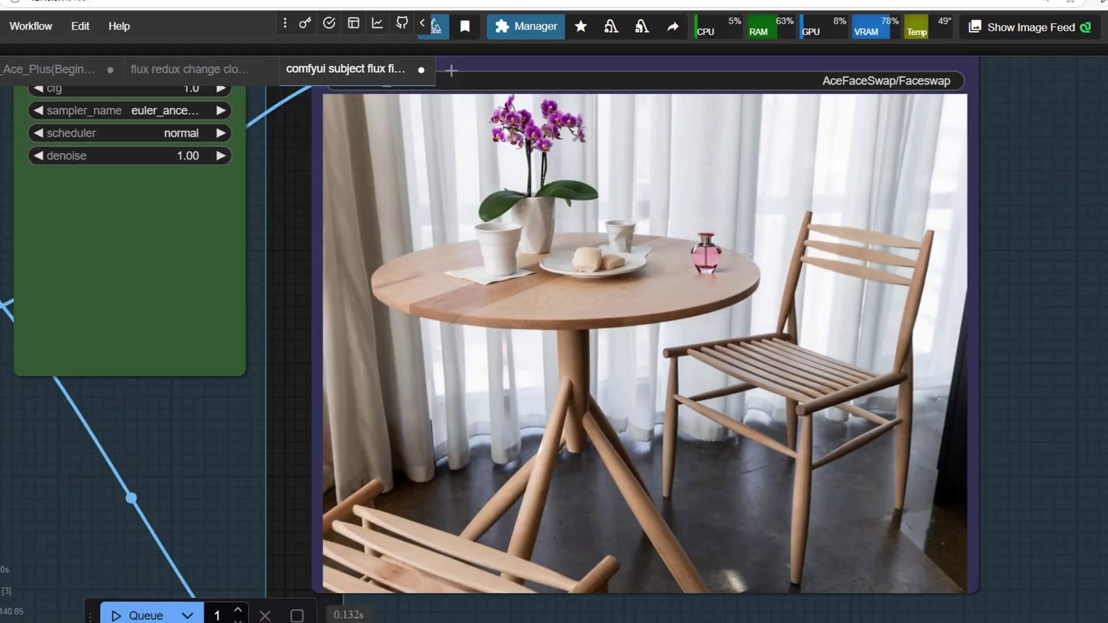
Step: Compare the perfume bottle placed on the table with the reference bottle in Preview Image
drag(964, 555, 900, 192)
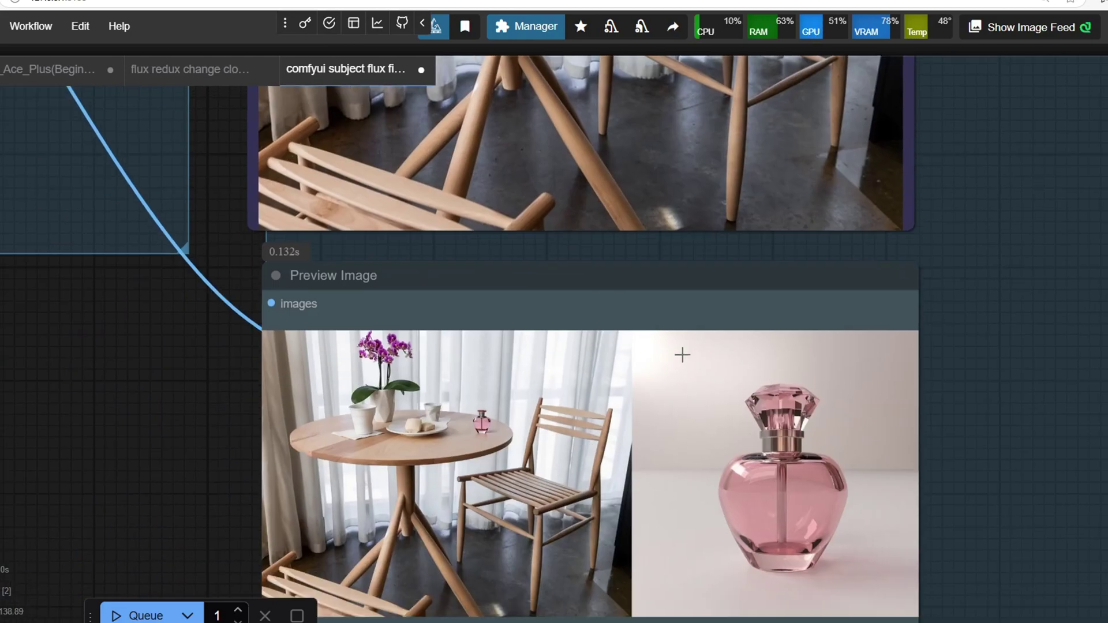
scroll(669, 365, down, 2)
scroll(630, 364, up, 6)
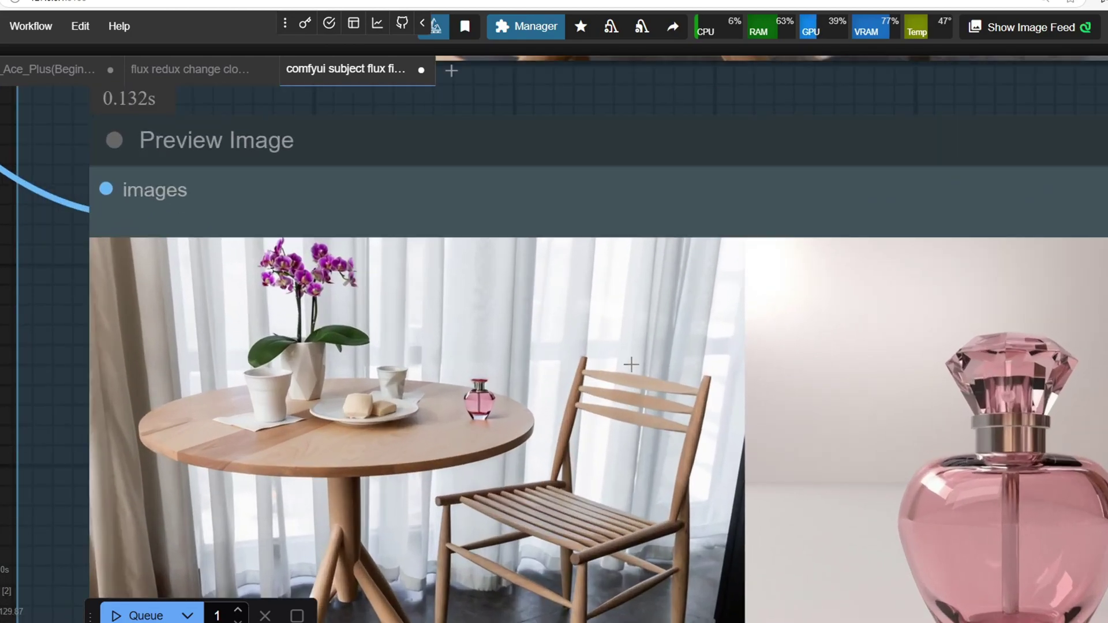
scroll(727, 307, down, 6)
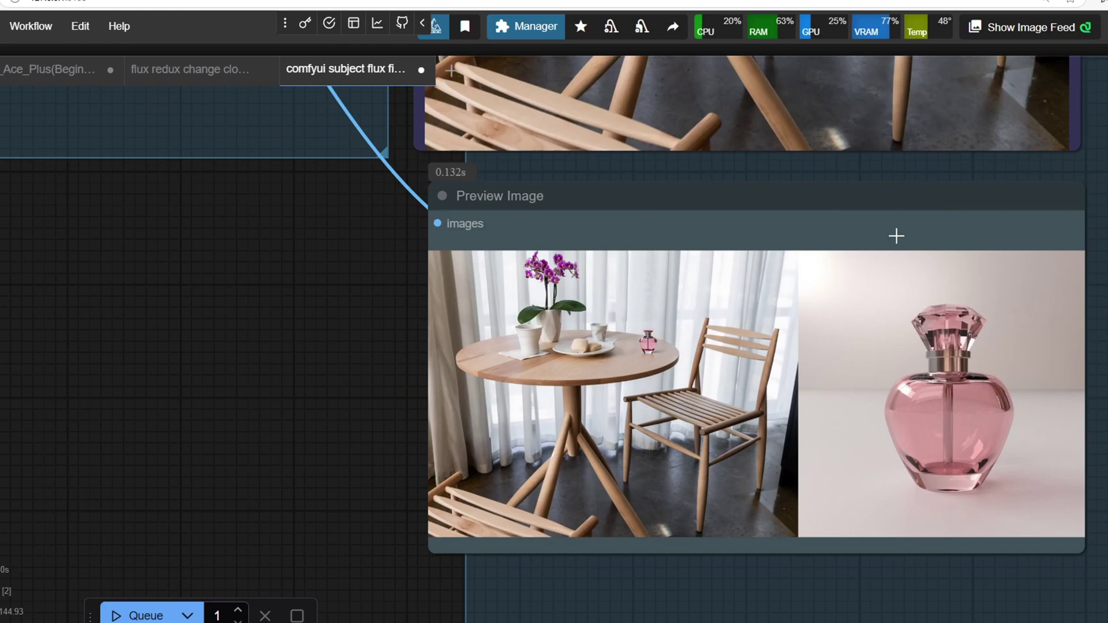
drag(895, 238, 881, 518)
scroll(822, 358, up, 4)
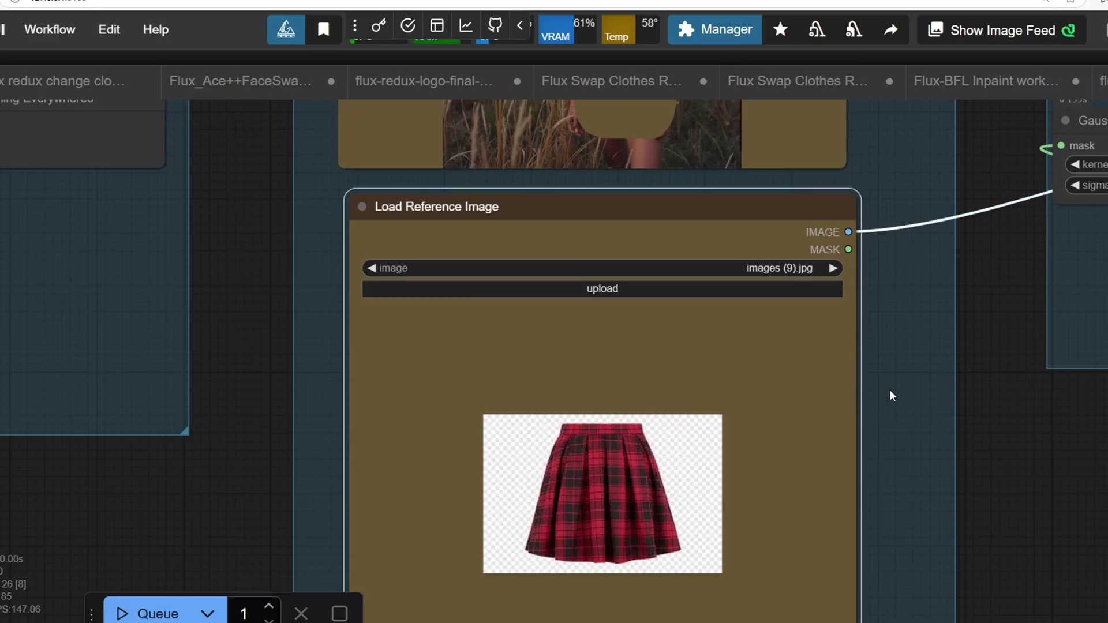
Step: Examine the plaid skirt workflow from Load Reference Image through Image Processing to the Save Image and Preview Image outputs
scroll(888, 389, down, 2)
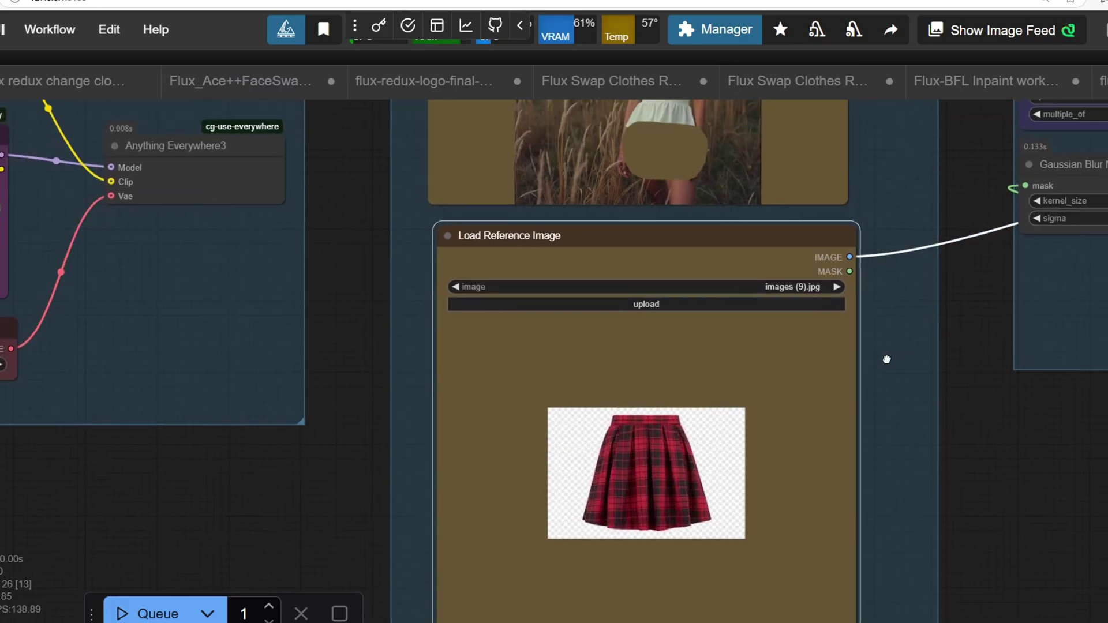
drag(886, 359, 605, 499)
drag(961, 295, 473, 403)
scroll(552, 402, down, 1)
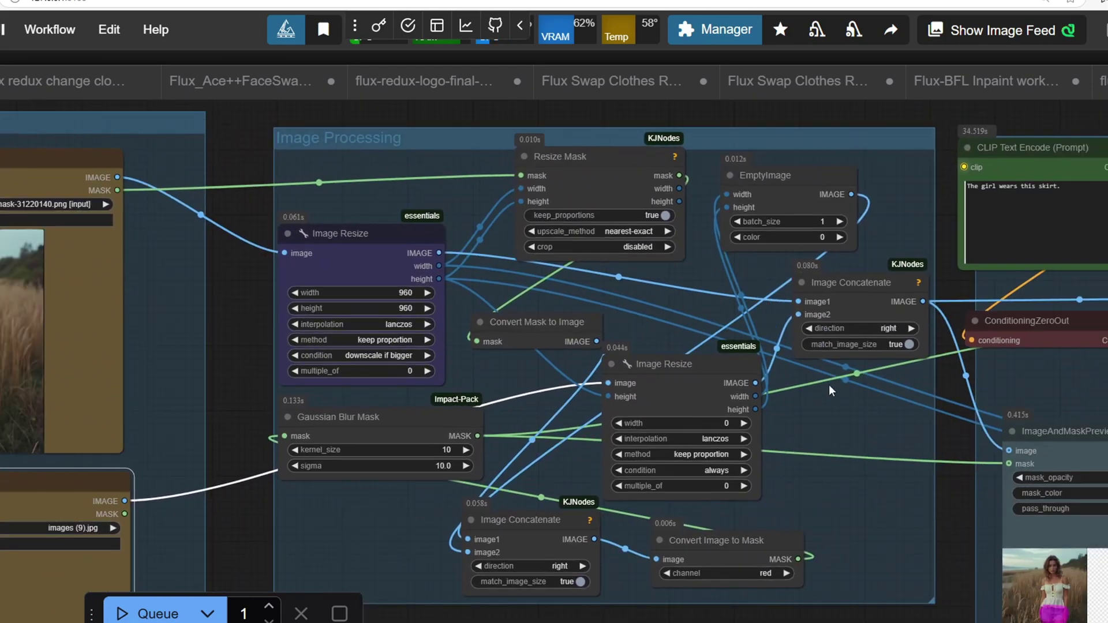
drag(839, 381, 352, 360)
drag(584, 168, 449, 167)
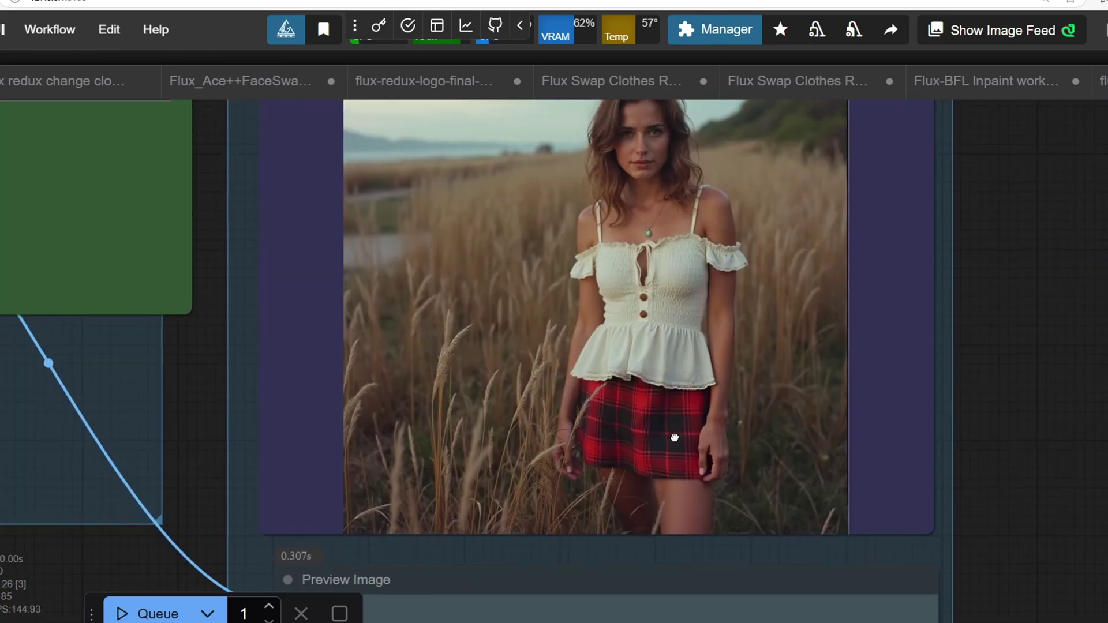
scroll(673, 439, up, 2)
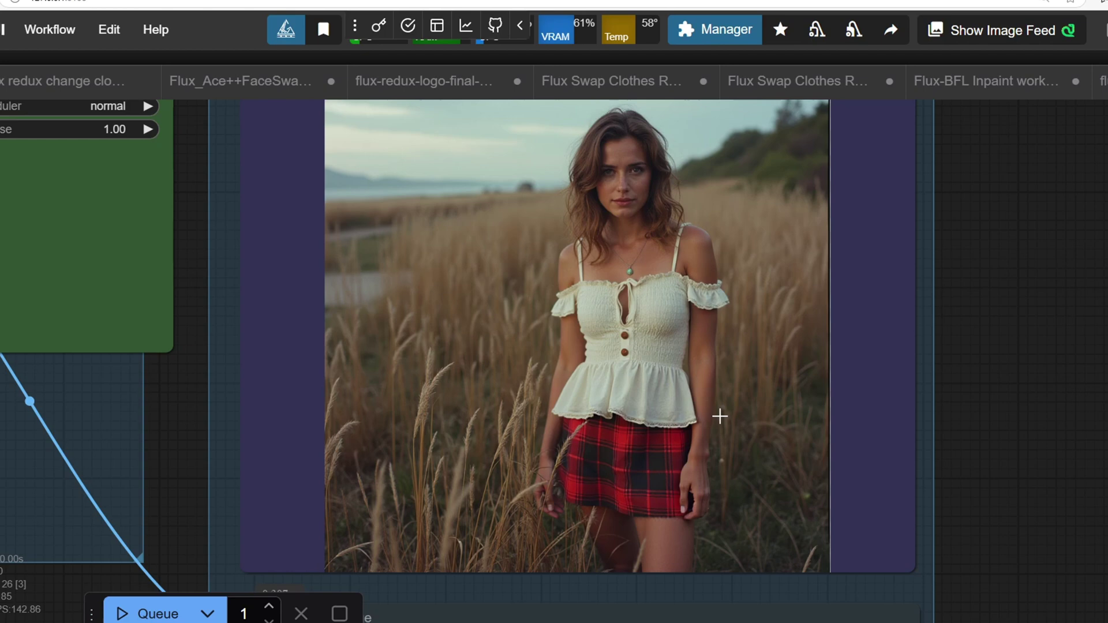
scroll(720, 416, down, 1)
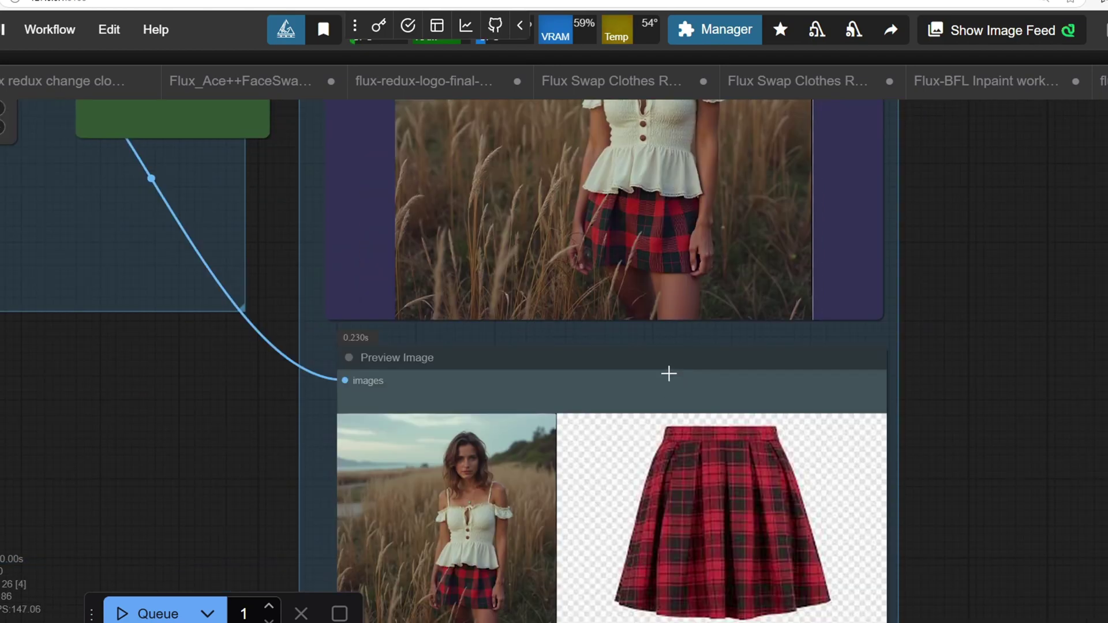
drag(644, 410, 685, 356)
drag(714, 279, 606, 401)
Step: Examine the Flux Fill and Redux workflow's skirt result beside its reference image
scroll(651, 289, up, 5)
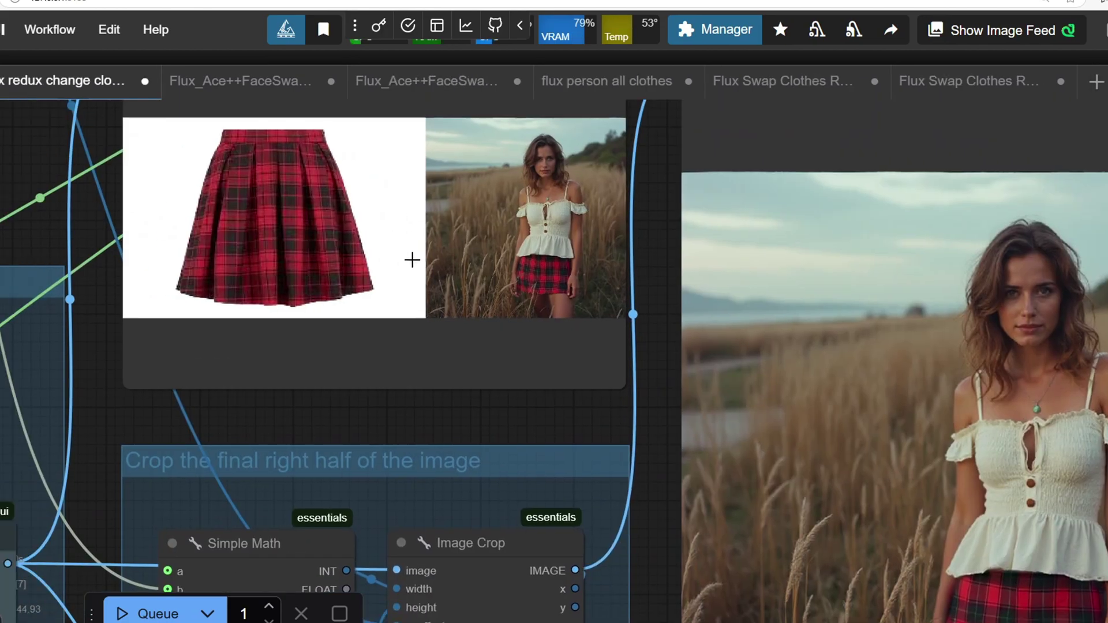
scroll(479, 356, up, 4)
drag(435, 242, 582, 357)
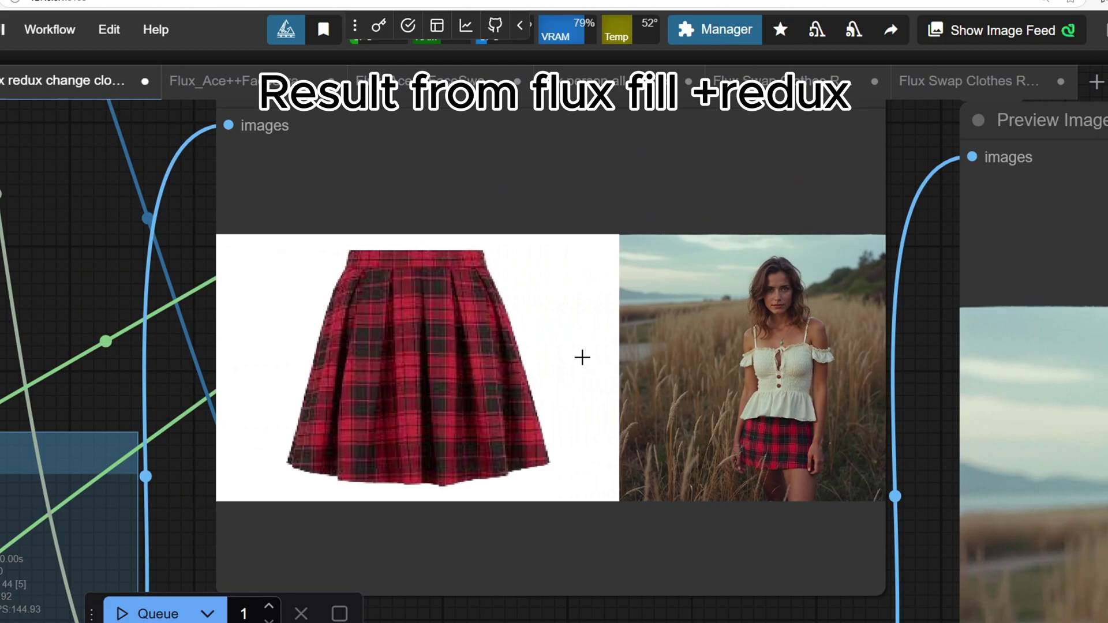
scroll(582, 357, up, 3)
Step: Return to the ACE++ workflow and examine its skirt result against the reference in Save Image and Preview Image
click(313, 22)
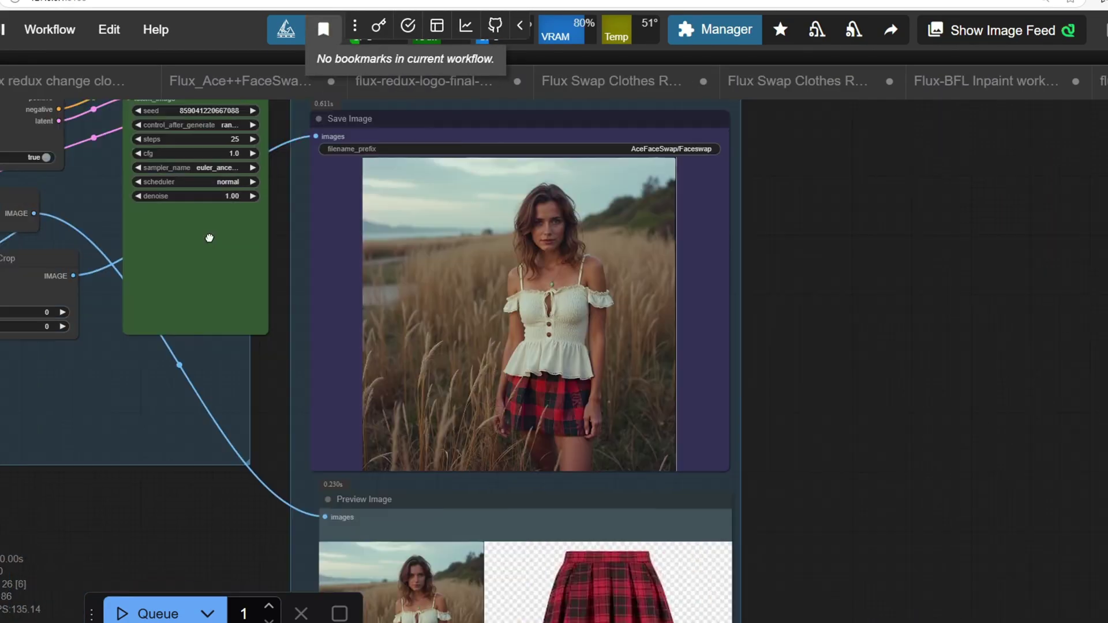
scroll(458, 470, up, 10)
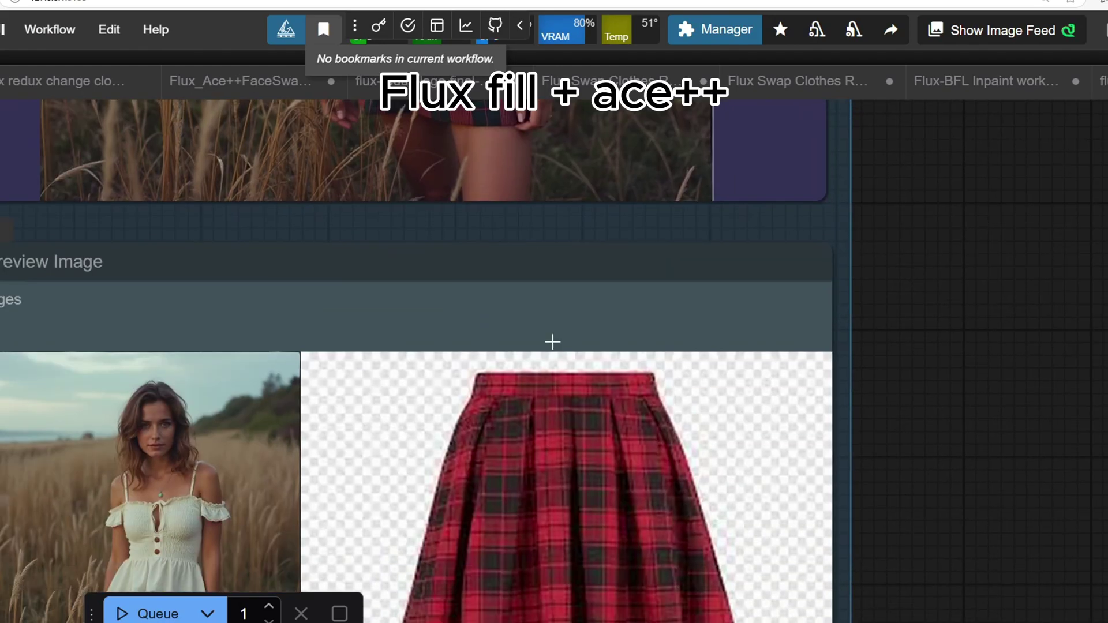
scroll(552, 342, down, 2)
drag(484, 439, 658, 247)
scroll(426, 381, up, 8)
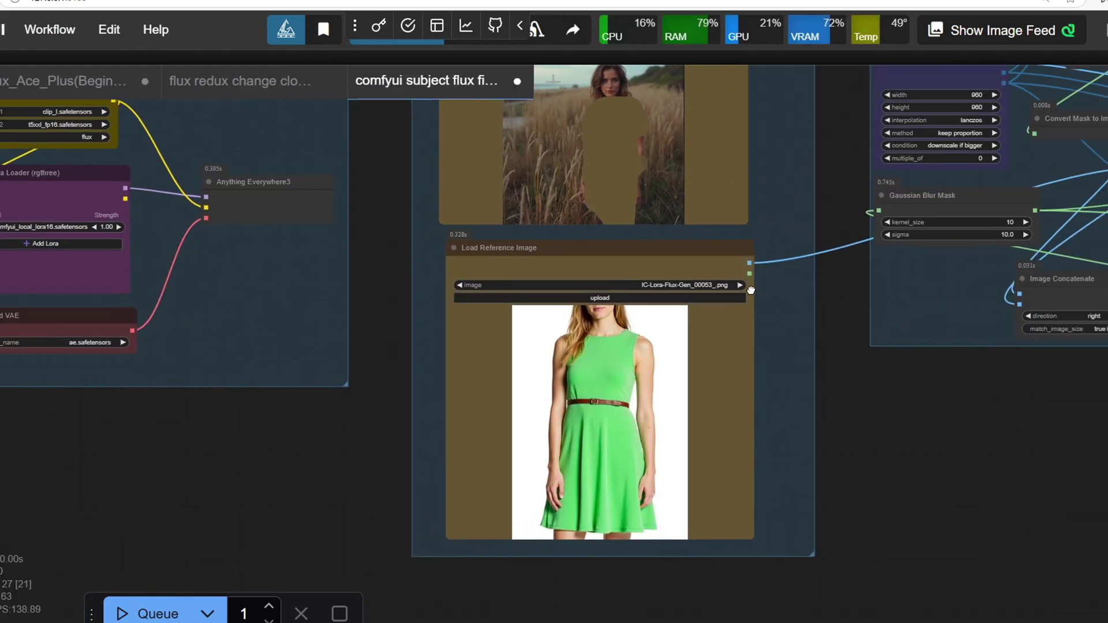
Step: Examine the green dress example from Load Reference Image to its result, comparing the dress and belt with the reference in Preview Image
drag(755, 257, 645, 312)
scroll(692, 344, down, 1)
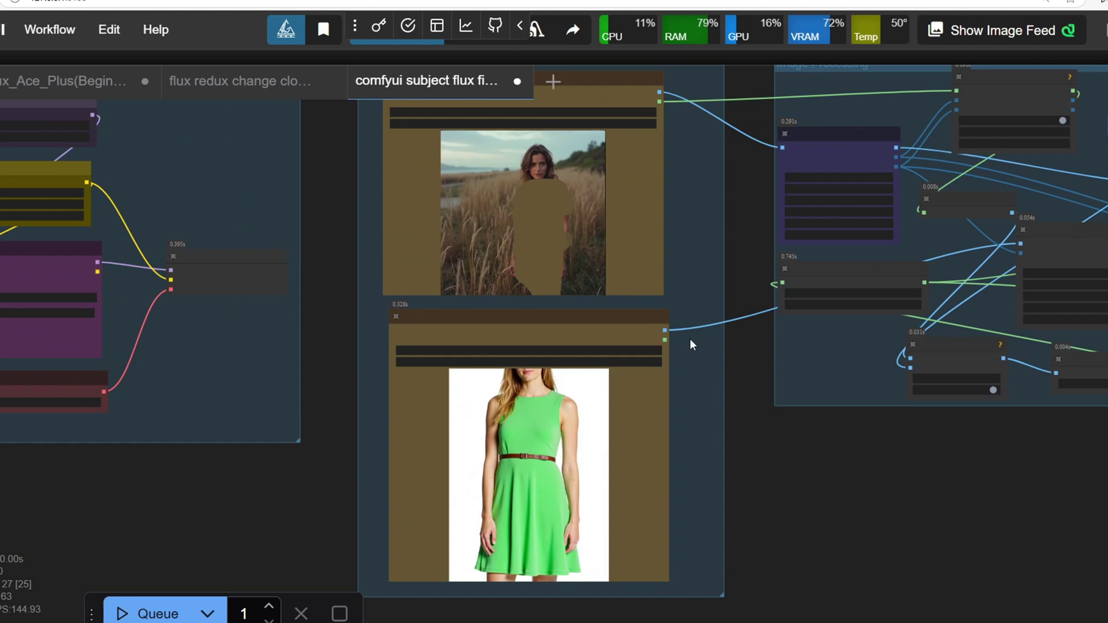
scroll(697, 314, up, 1)
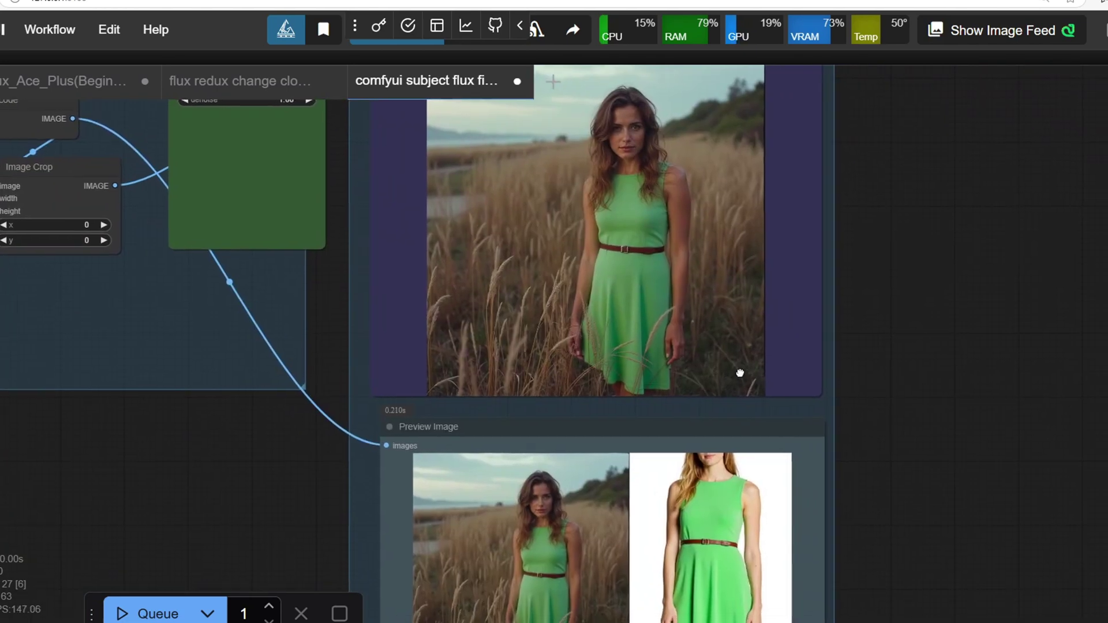
drag(740, 374, 732, 292)
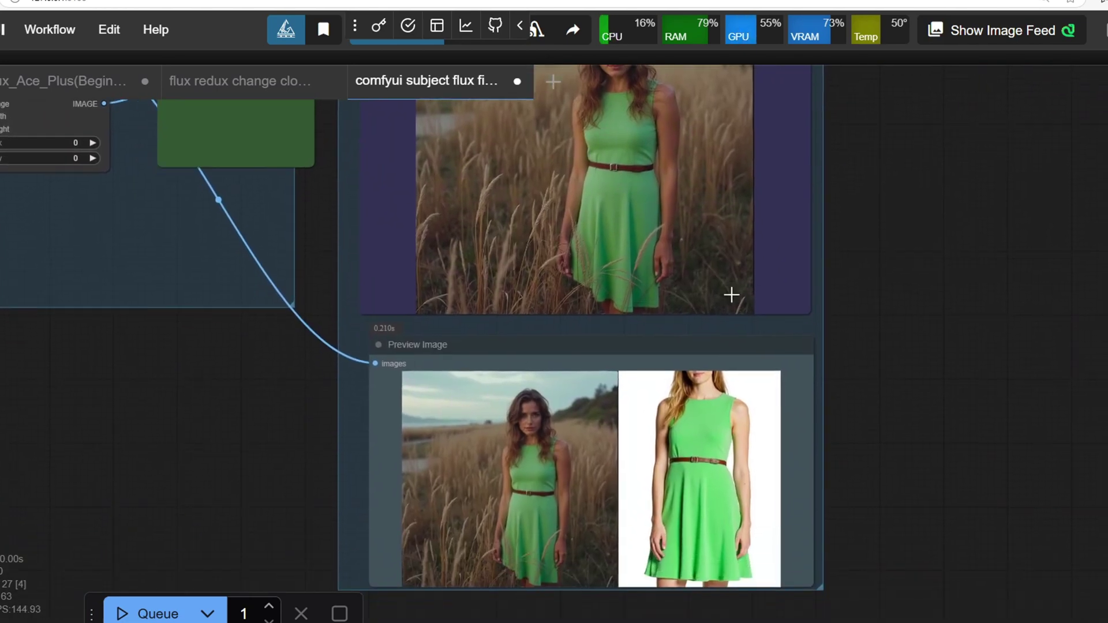
scroll(635, 500, up, 4)
scroll(692, 356, up, 5)
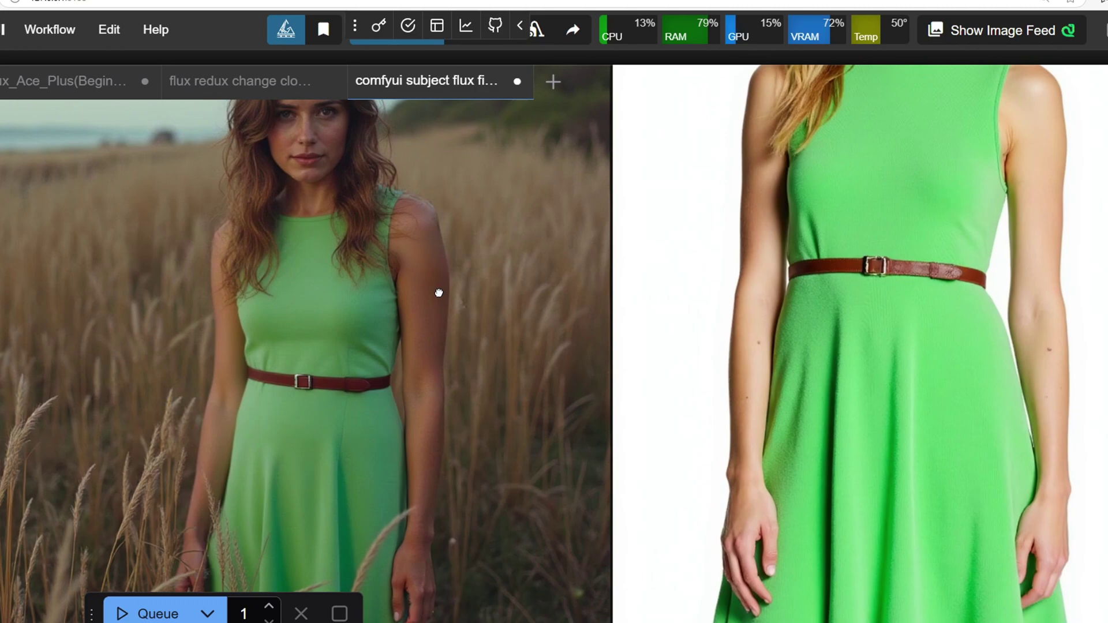
drag(439, 292, 433, 223)
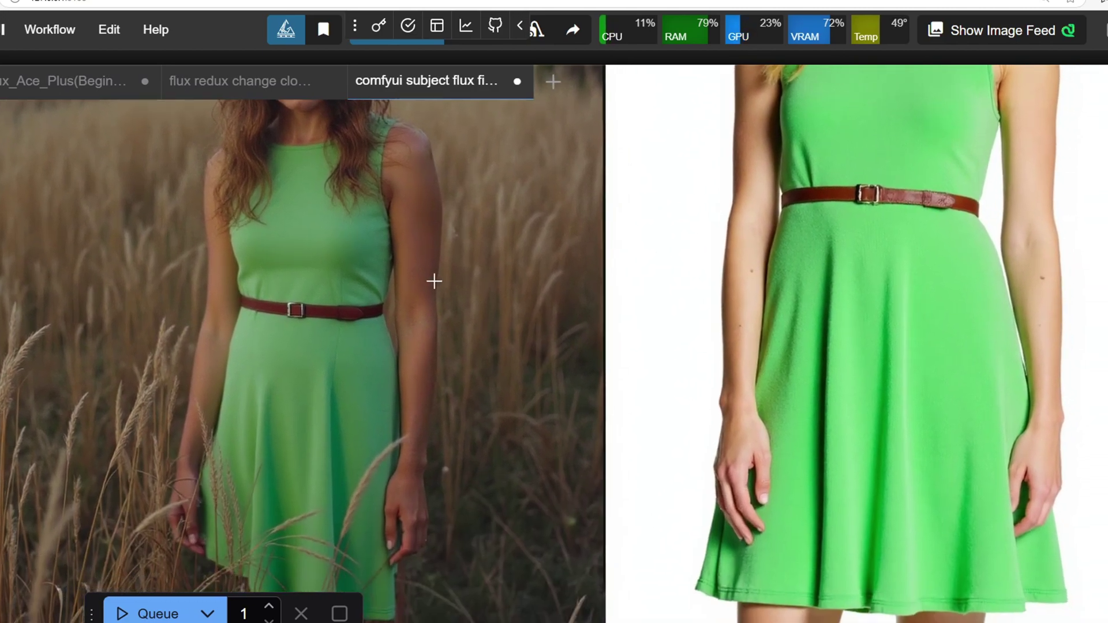
scroll(432, 299, down, 1)
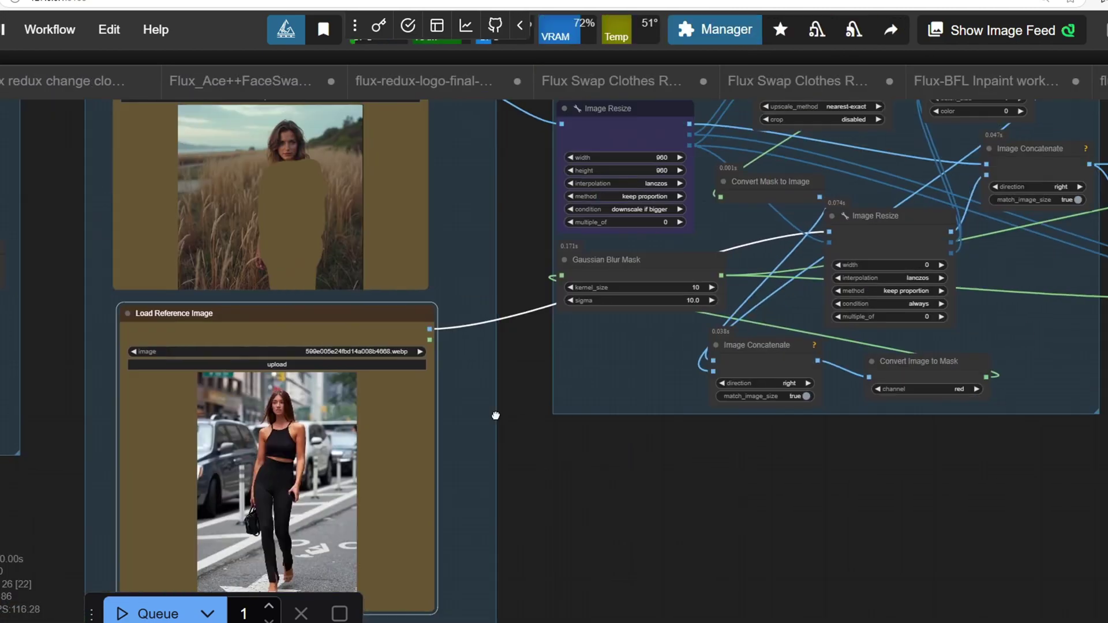
Step: Examine the black outfit workflow from Load Reference Image through Image Processing and the mask preview to the output images
drag(495, 415, 386, 414)
drag(860, 400, 413, 438)
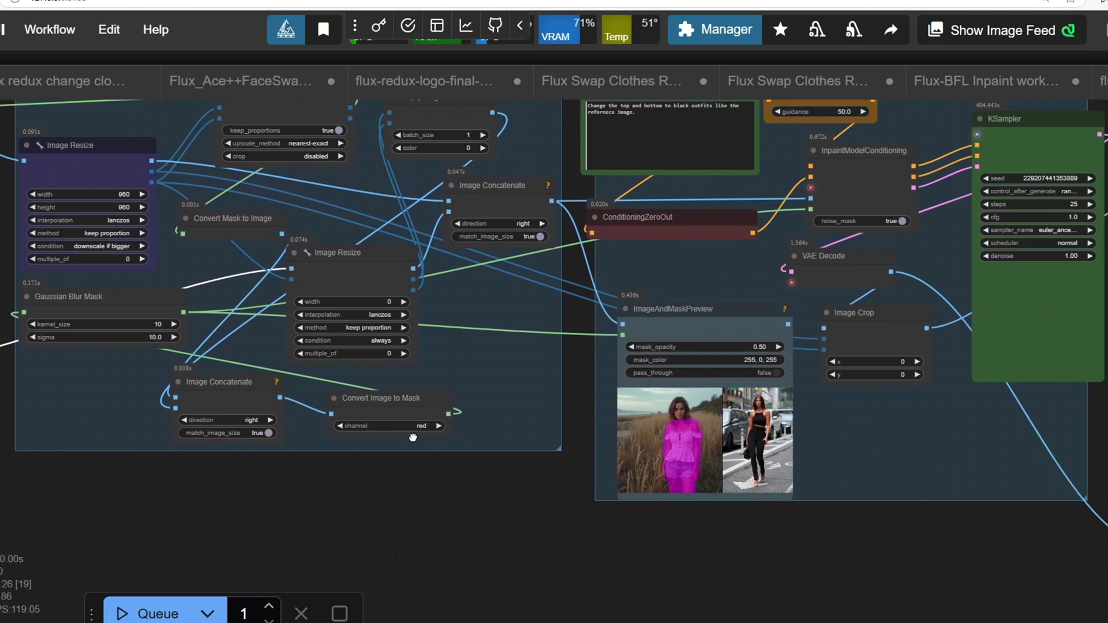
scroll(767, 419, up, 1)
scroll(927, 420, up, 1)
drag(830, 401, 415, 341)
drag(864, 360, 503, 343)
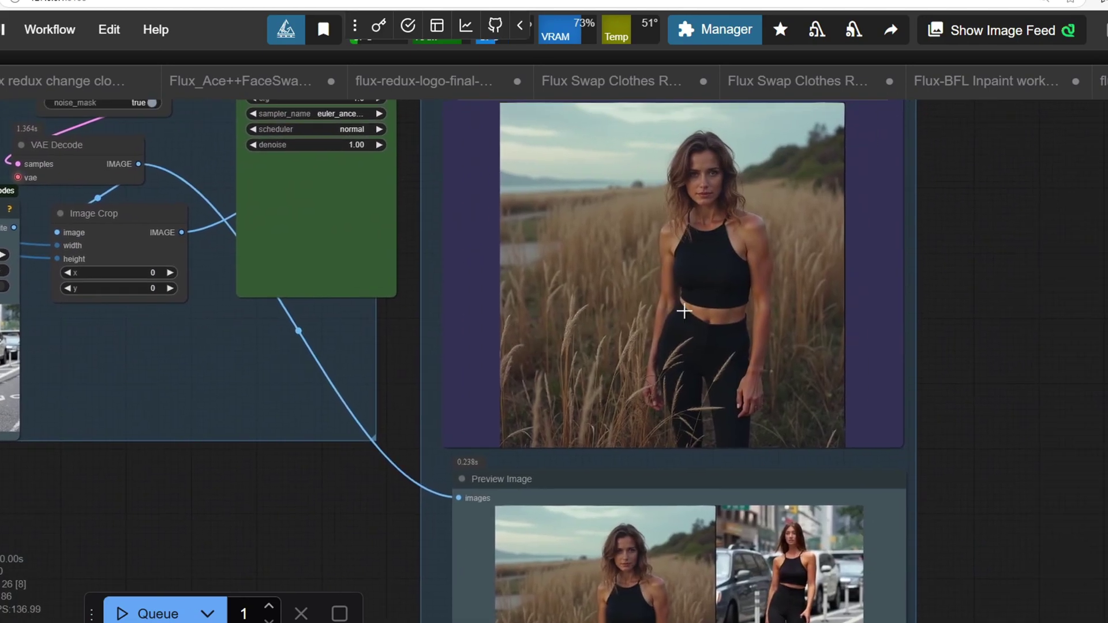
Step: Compare the generated black top and trousers in Save Image and Preview Image with the reference outfit
scroll(752, 294, up, 2)
click(732, 265)
drag(910, 385, 774, 144)
scroll(735, 288, up, 4)
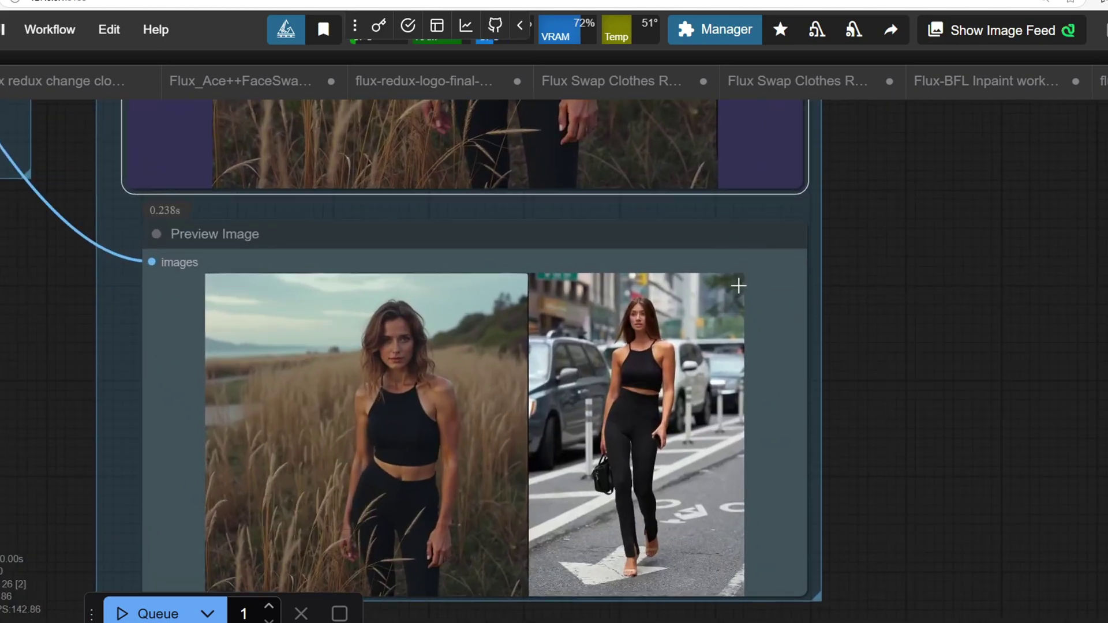
drag(712, 287, 718, 249)
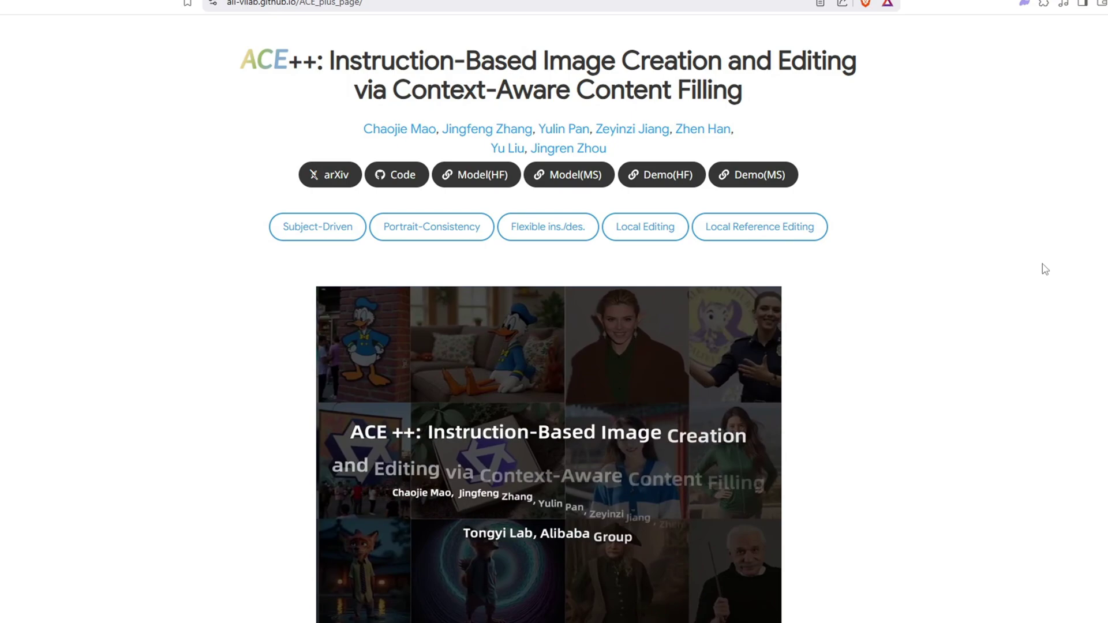
Step: On the ACE++ project page in the browser, review the examples from Subject-Driven Generation through Portrait-Consistency and Flexible instruction to Local Editing
click(334, 225)
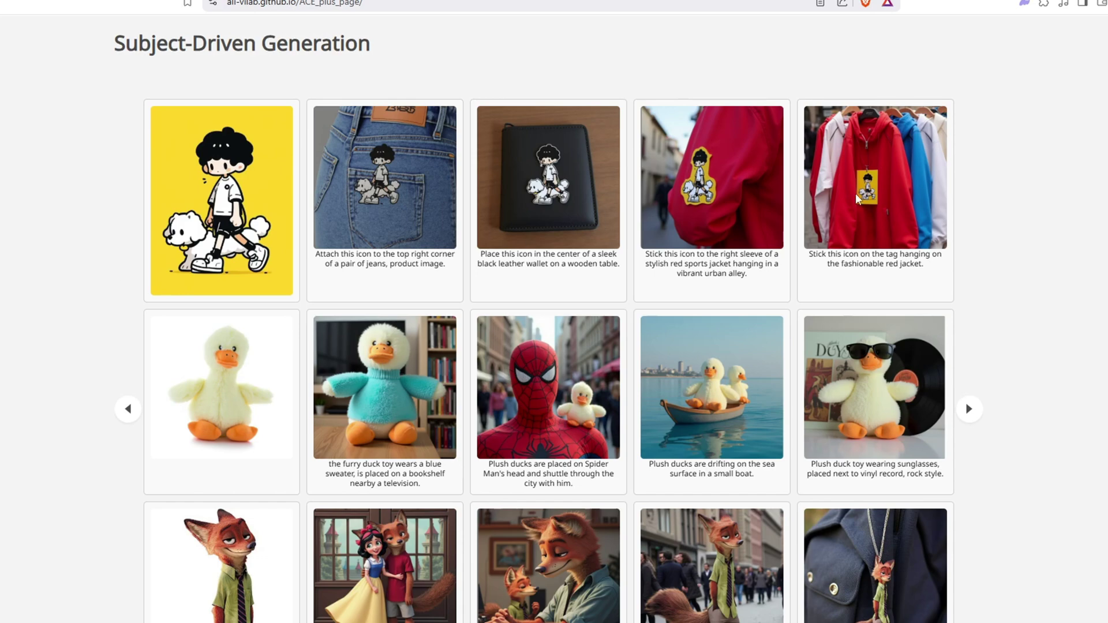
scroll(979, 330, down, 3)
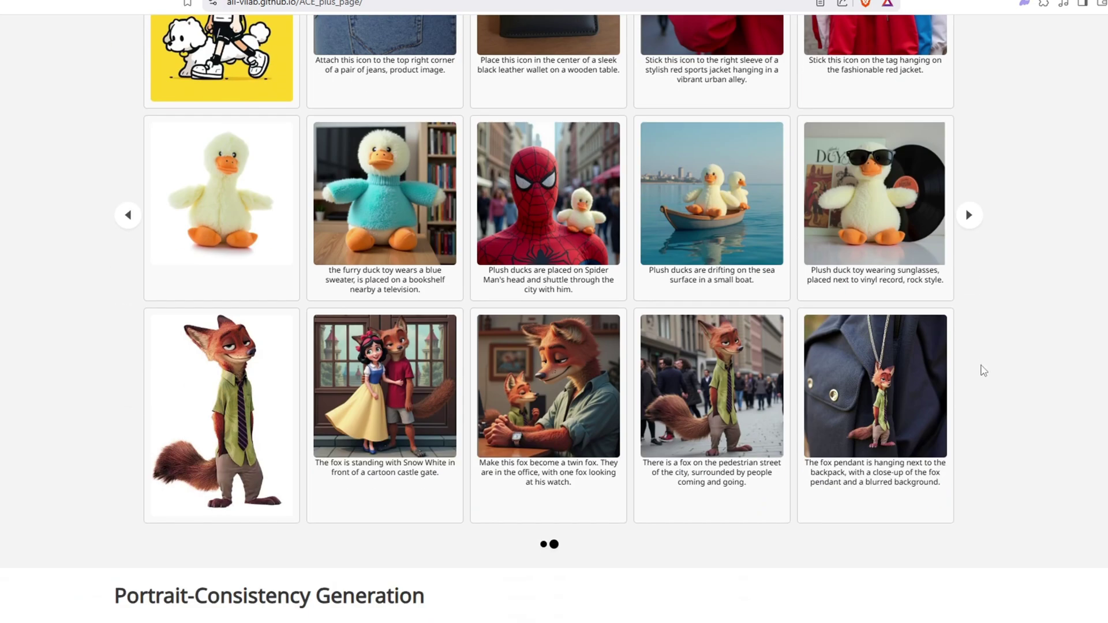
scroll(984, 371, down, 8)
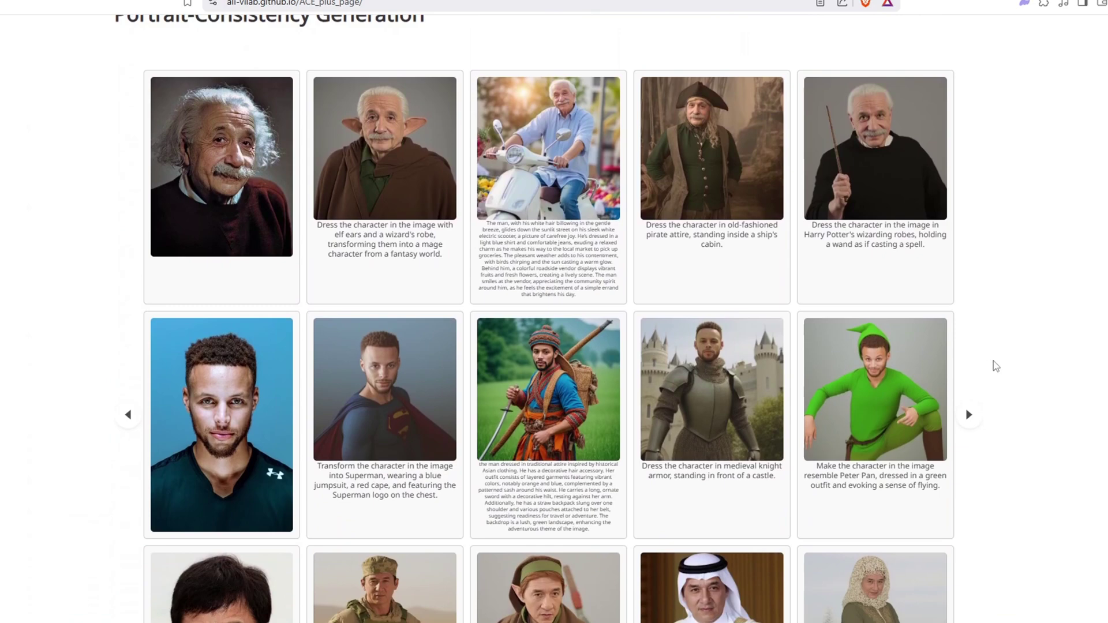
scroll(995, 366, down, 20)
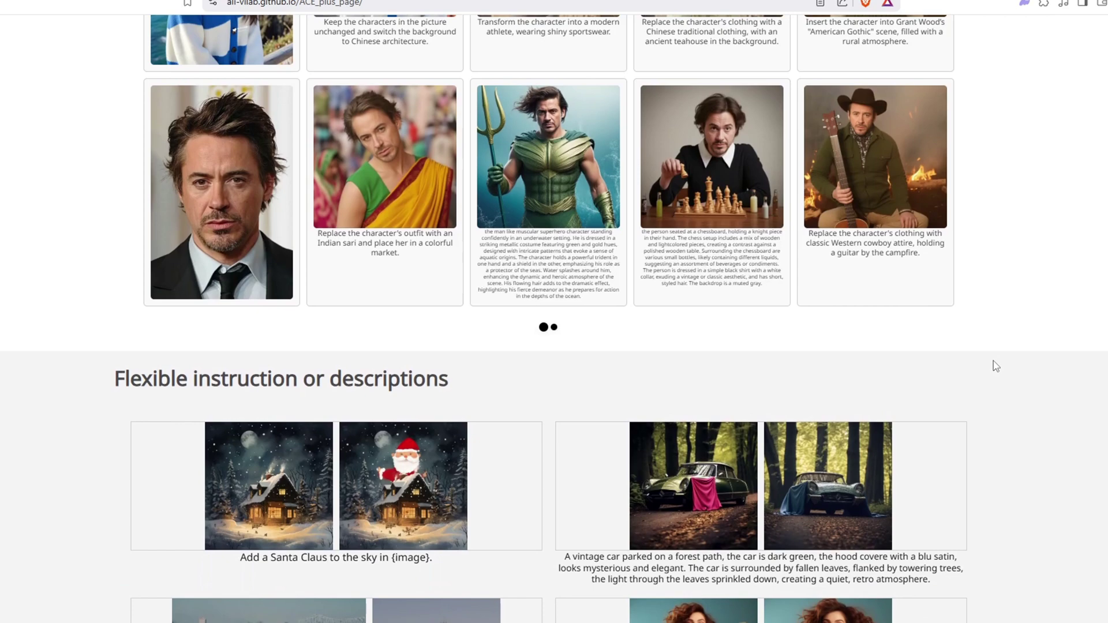
scroll(995, 365, down, 3)
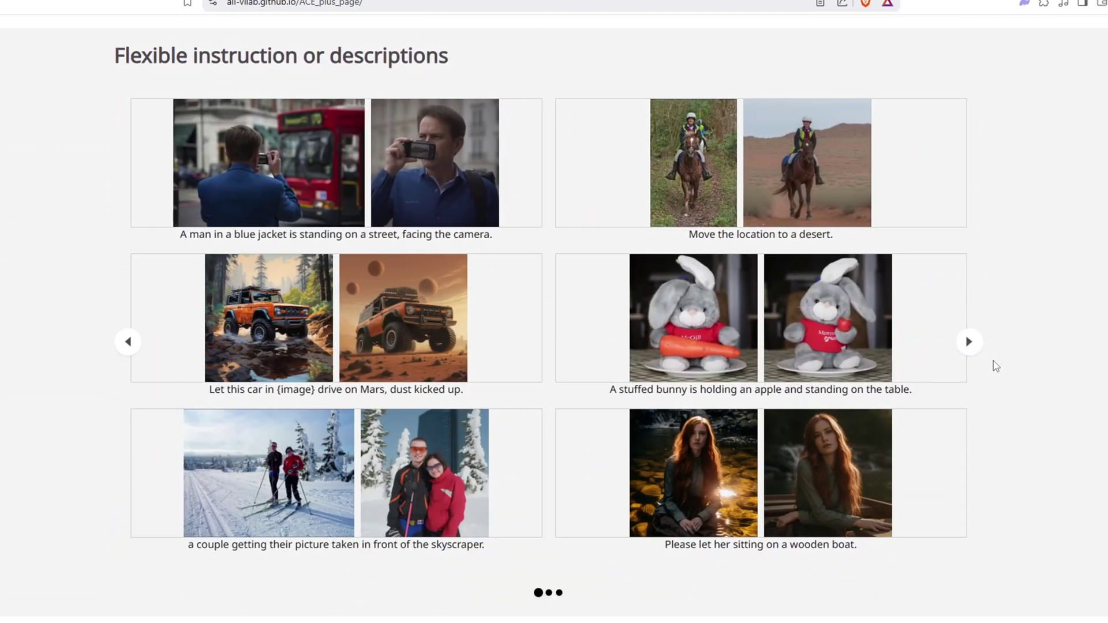
scroll(995, 366, down, 10)
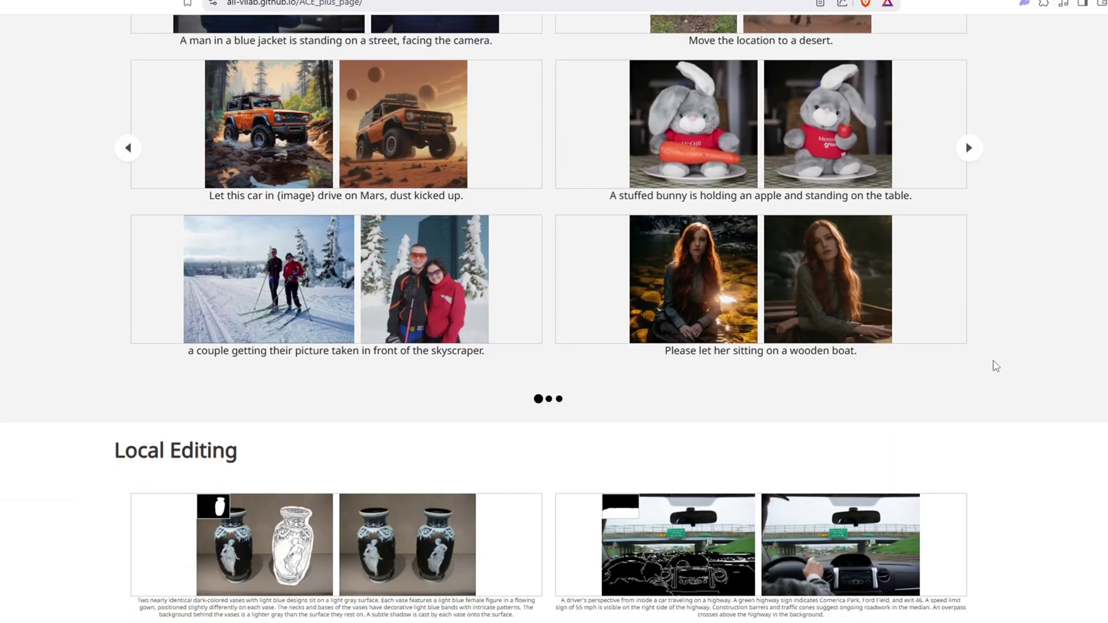
scroll(994, 366, down, 1)
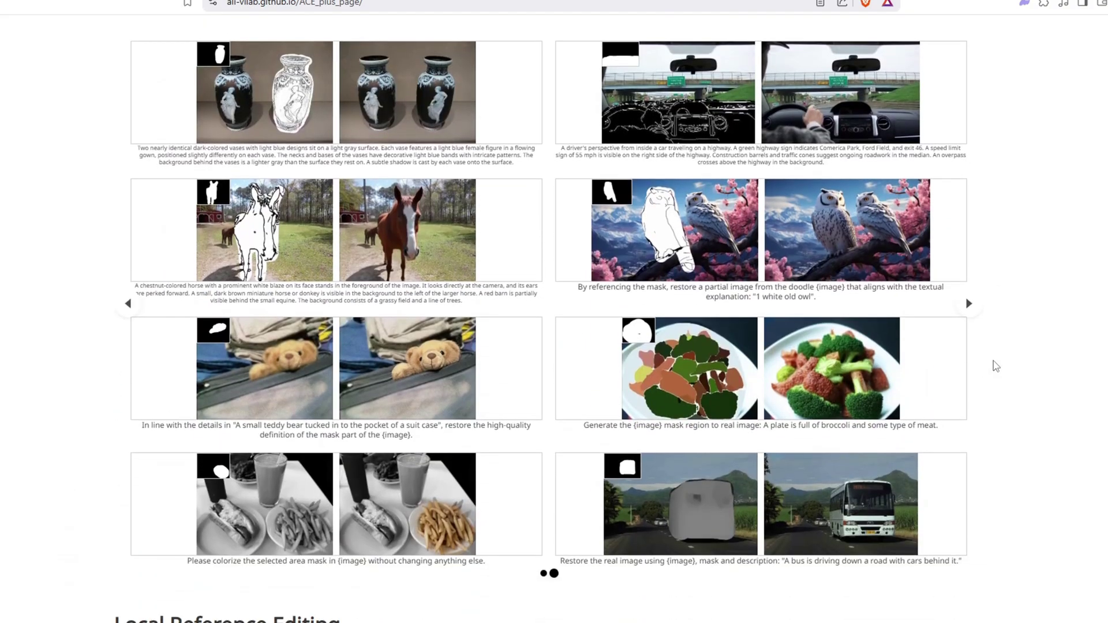